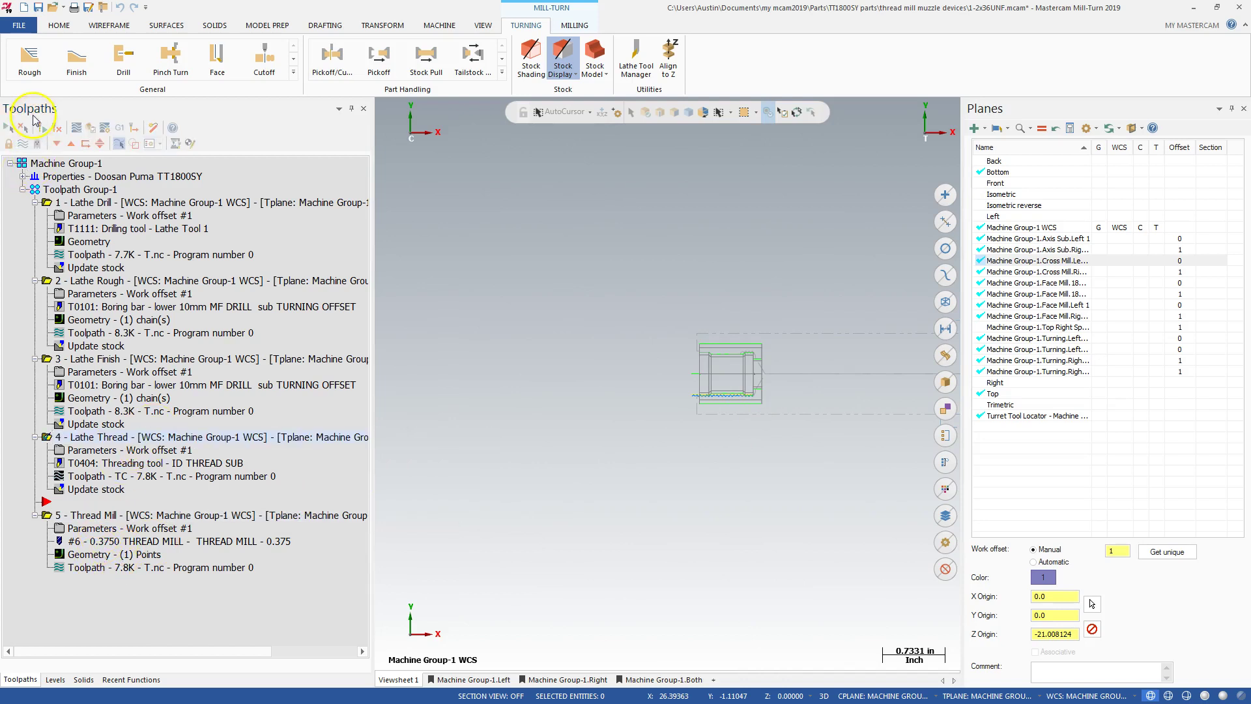
Place the insertion point before the Thread Mill and start a new lathe Thread toolpath on its thread shape settings
left_click(57, 144)
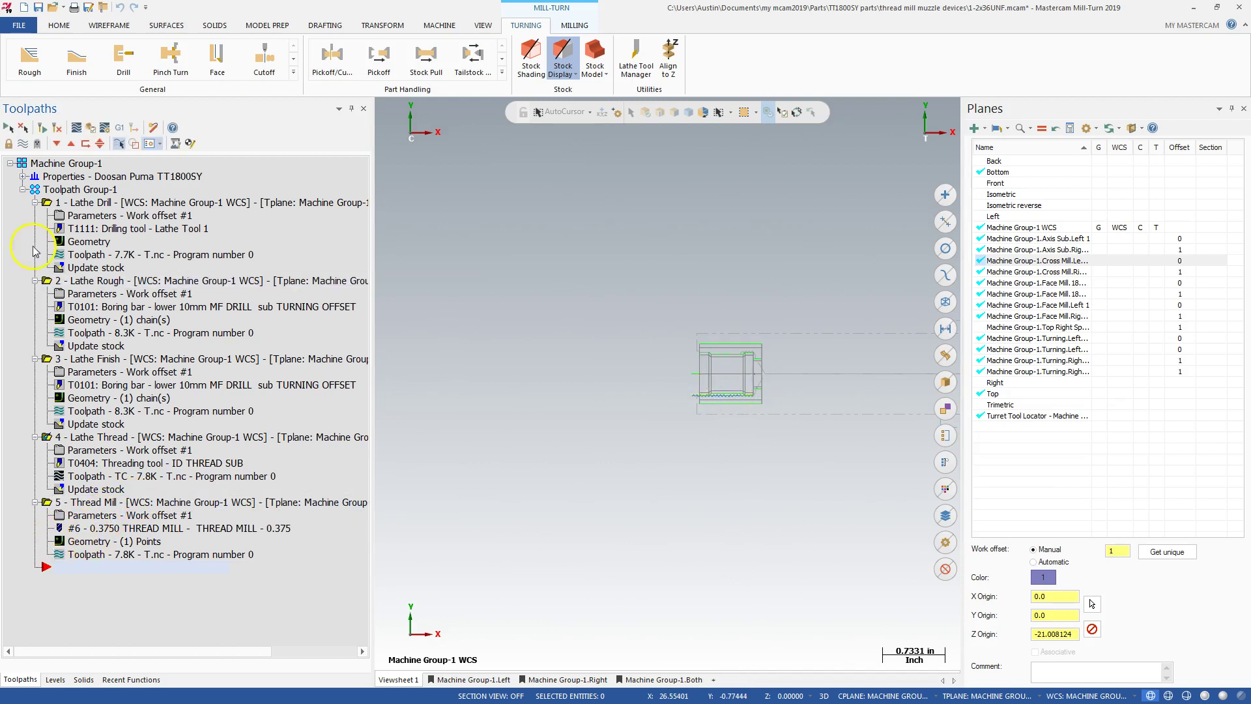
left_click(68, 144)
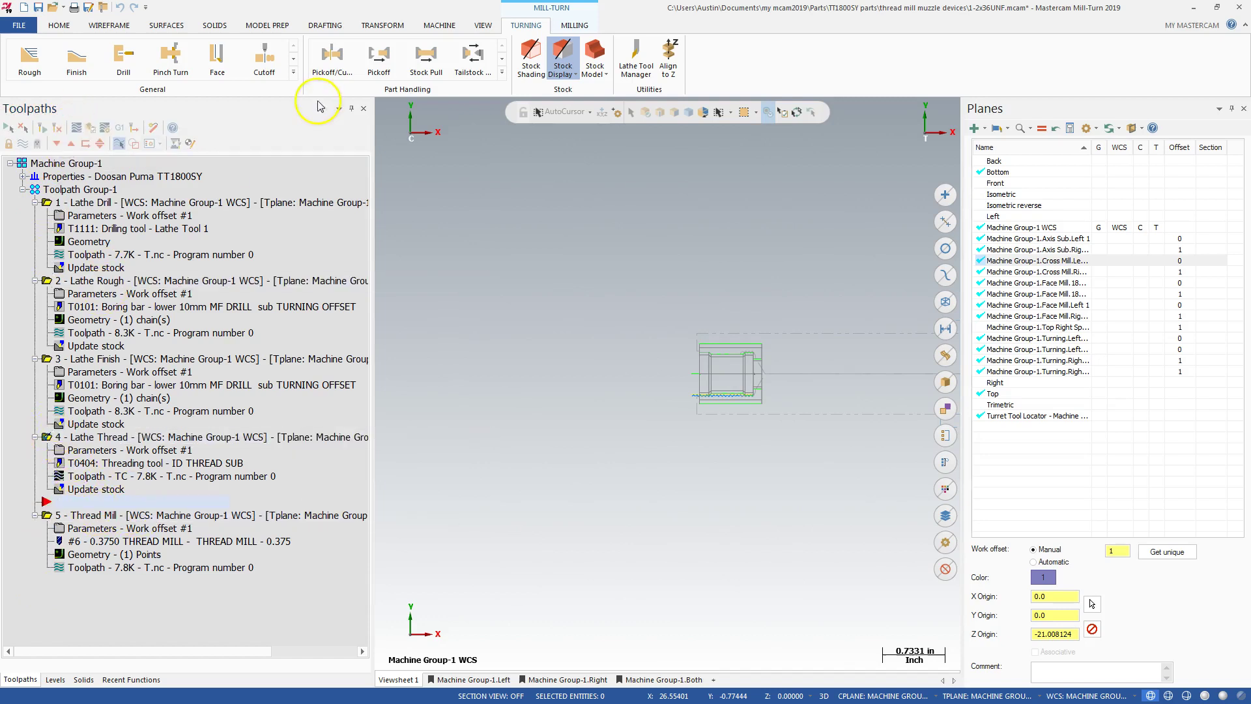
left_click(293, 72)
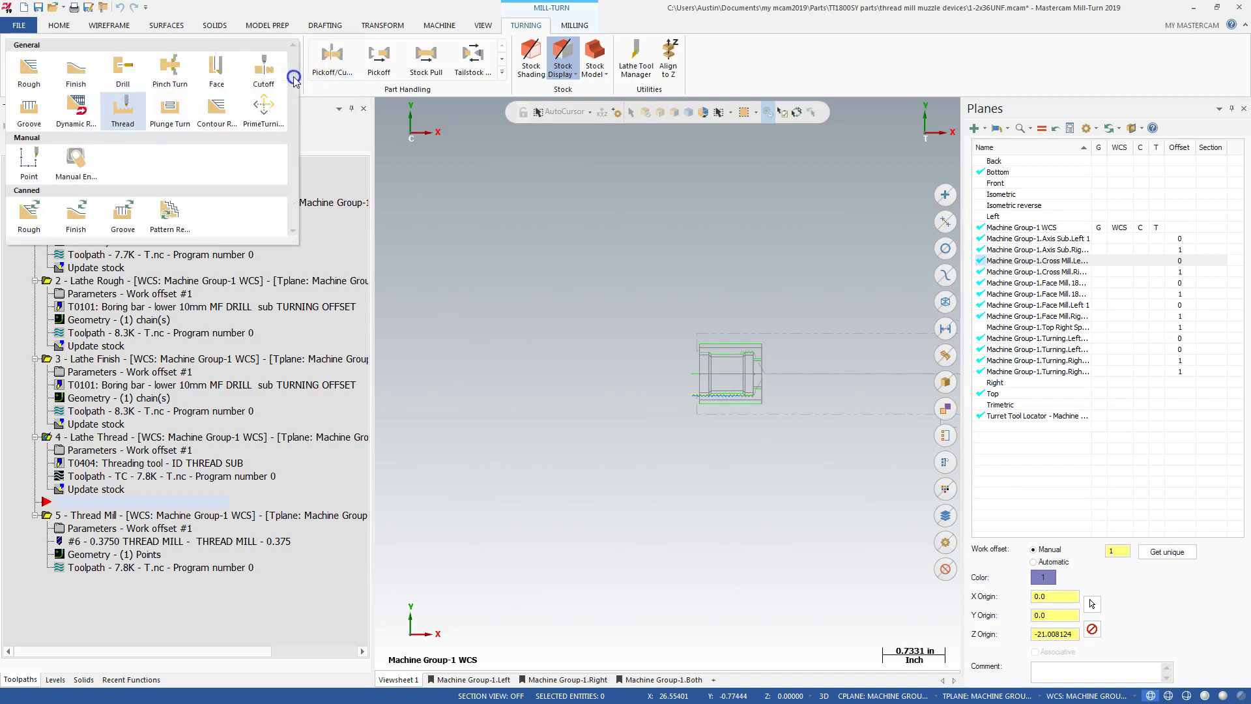
left_click(124, 117)
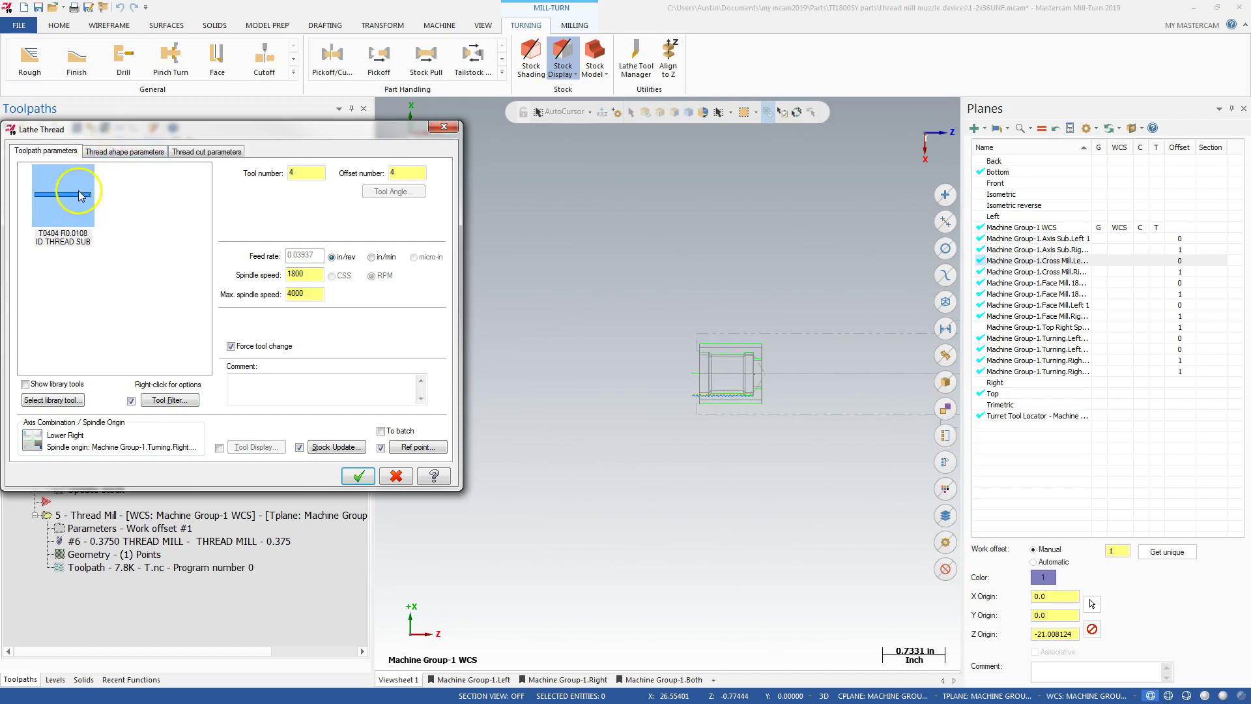
left_click(121, 153)
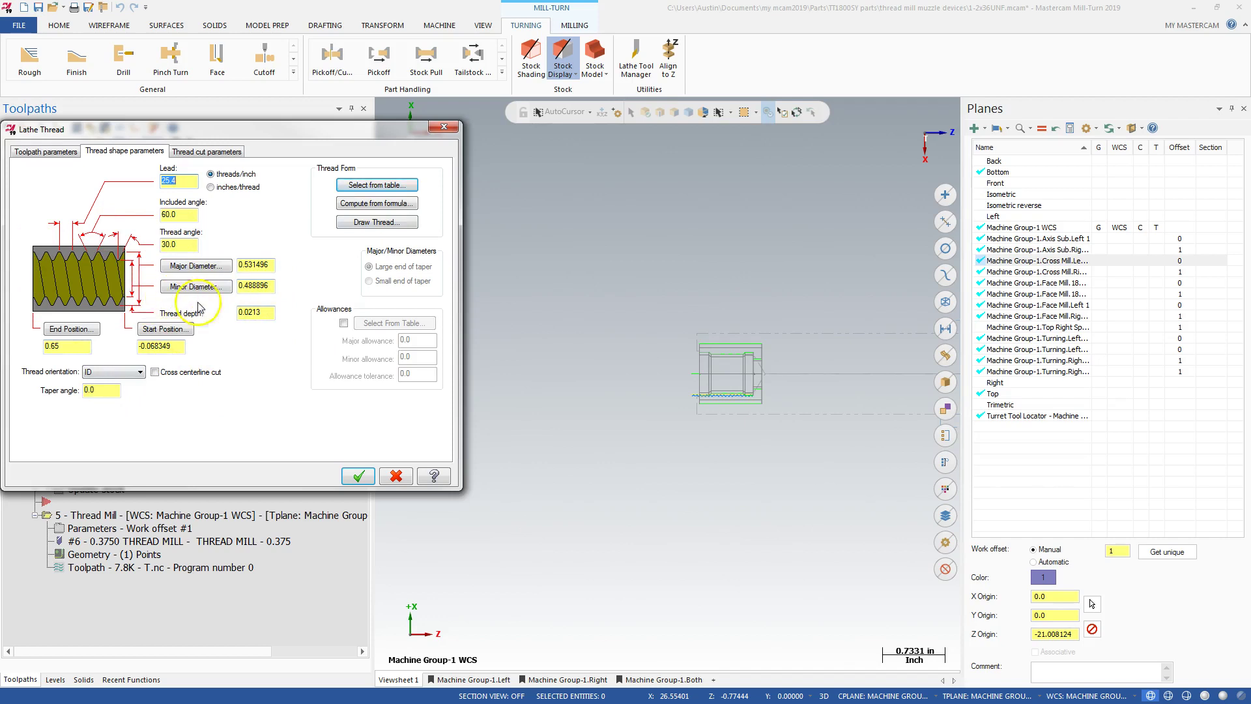
Fill the thread shape from the 12 mm × 1.0 pitch table entry, then edit the major diameter and thread depth
left_click(377, 185)
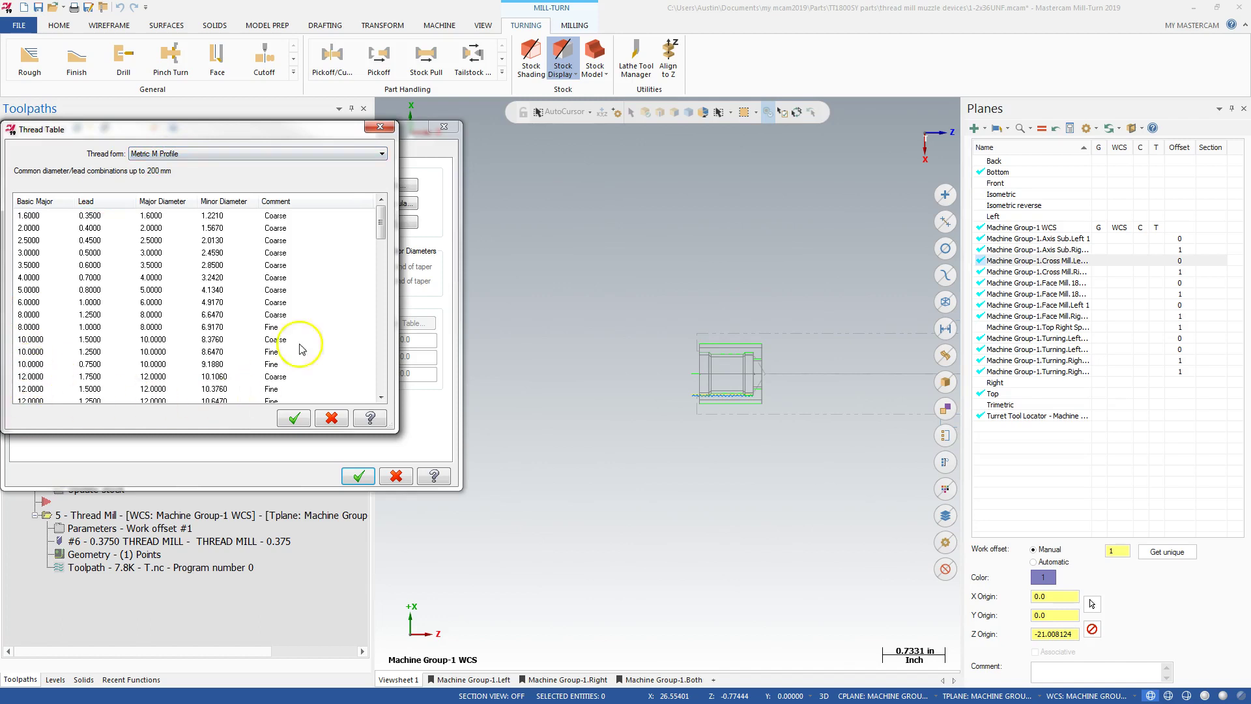
left_click_drag(380, 223, 379, 247)
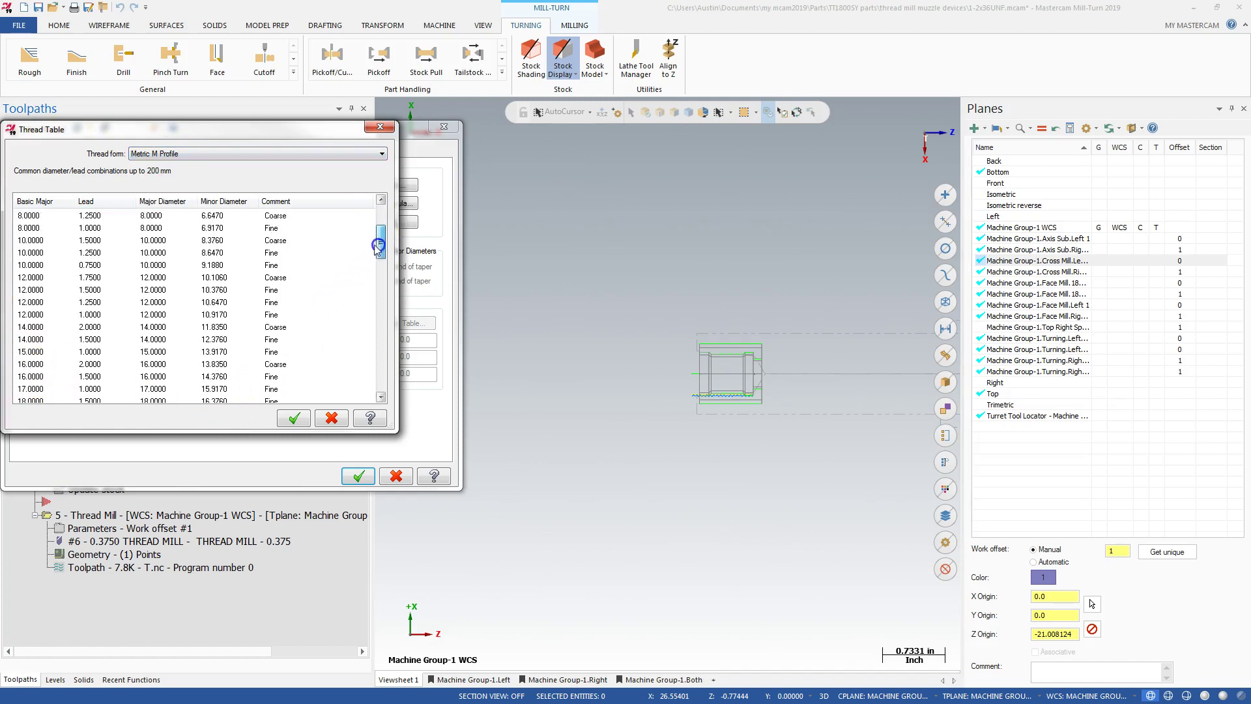
double_click(38, 314)
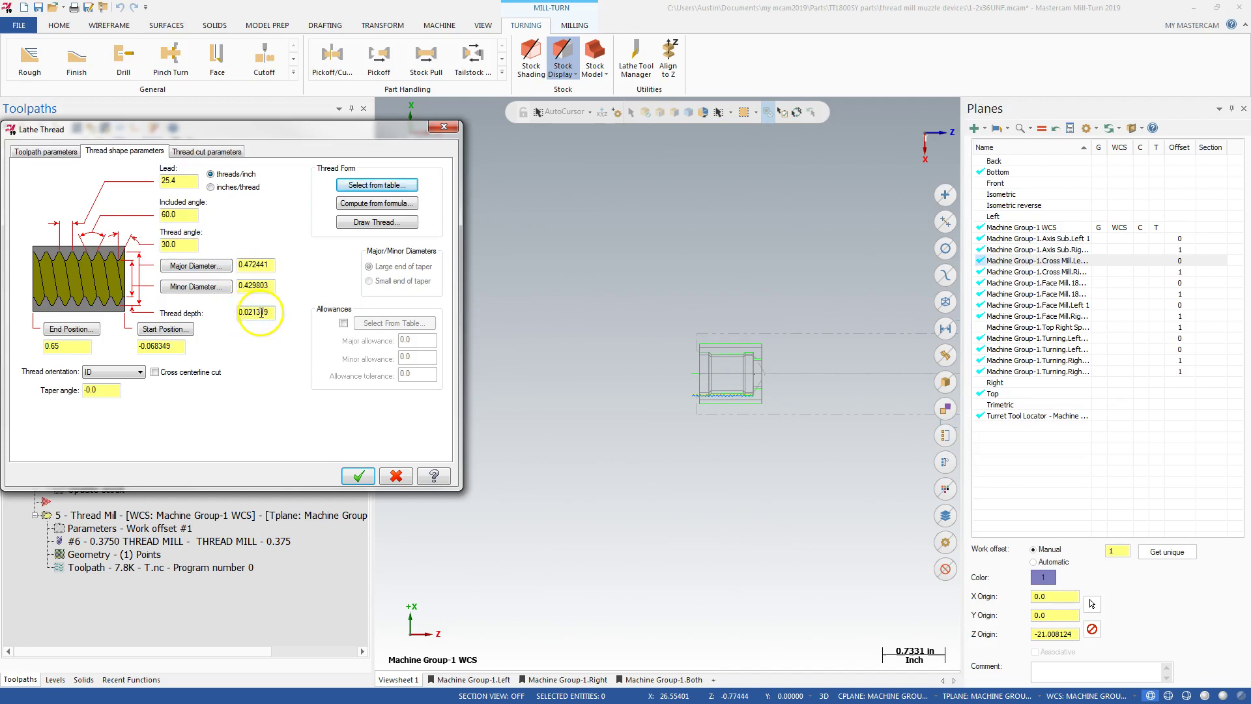
double_click(272, 264)
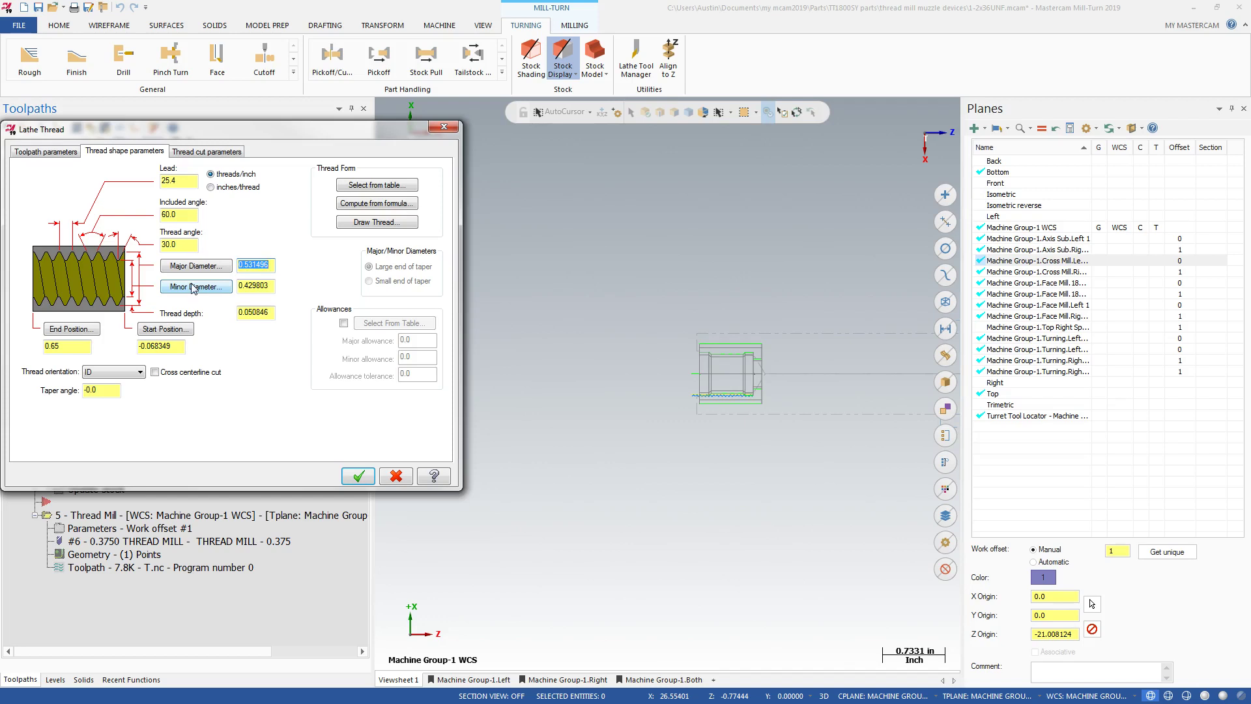
double_click(271, 314)
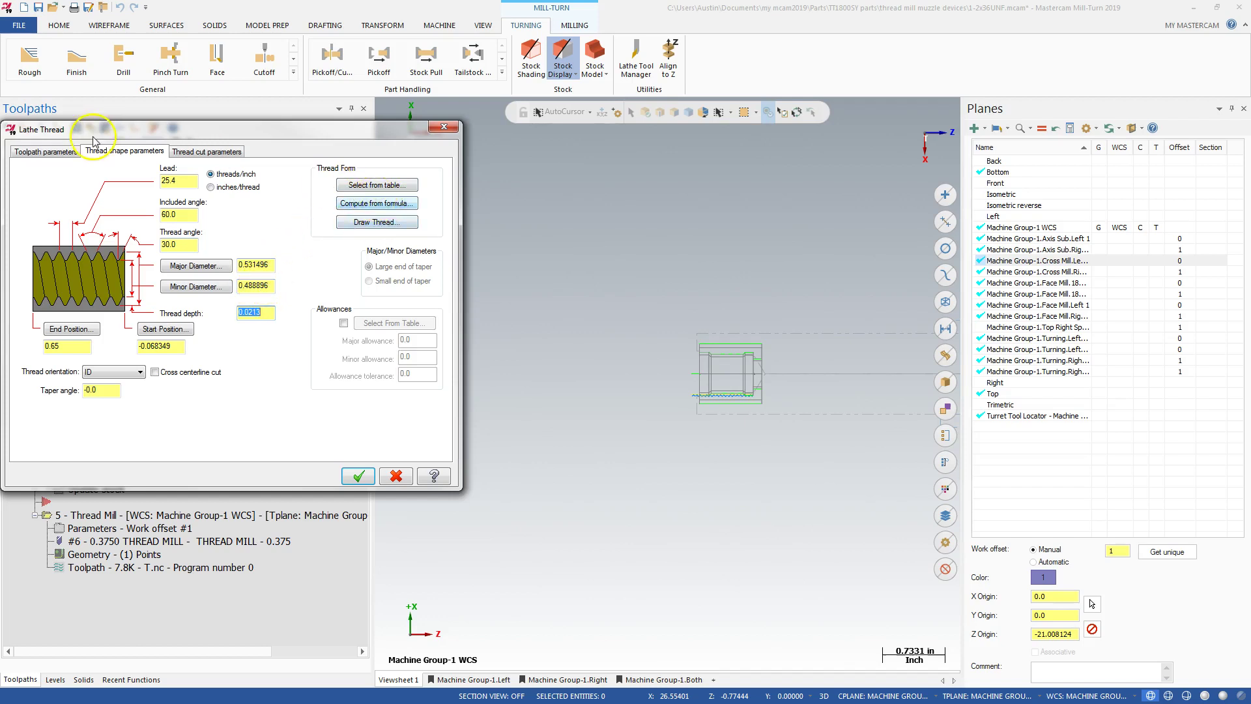
Select the ID thread tool on Toolpath parameters and open it for editing
left_click(57, 153)
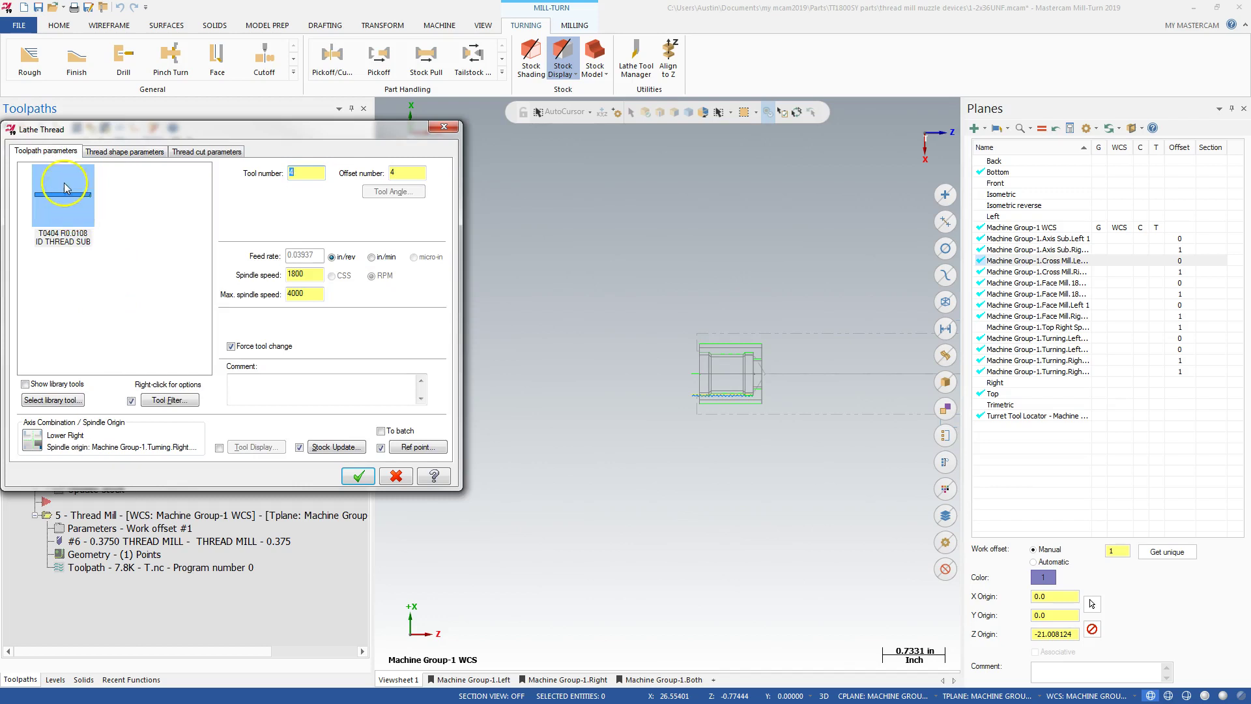
left_click(60, 250)
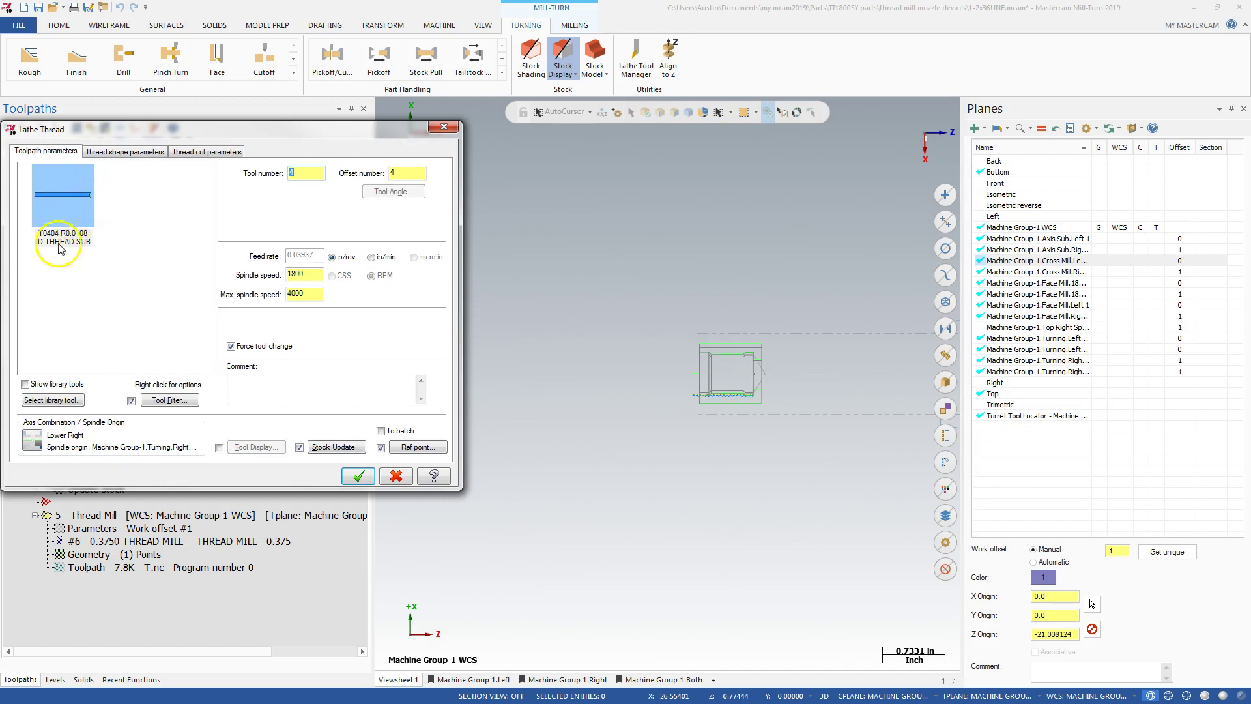
right_click(73, 210)
left_click(117, 246)
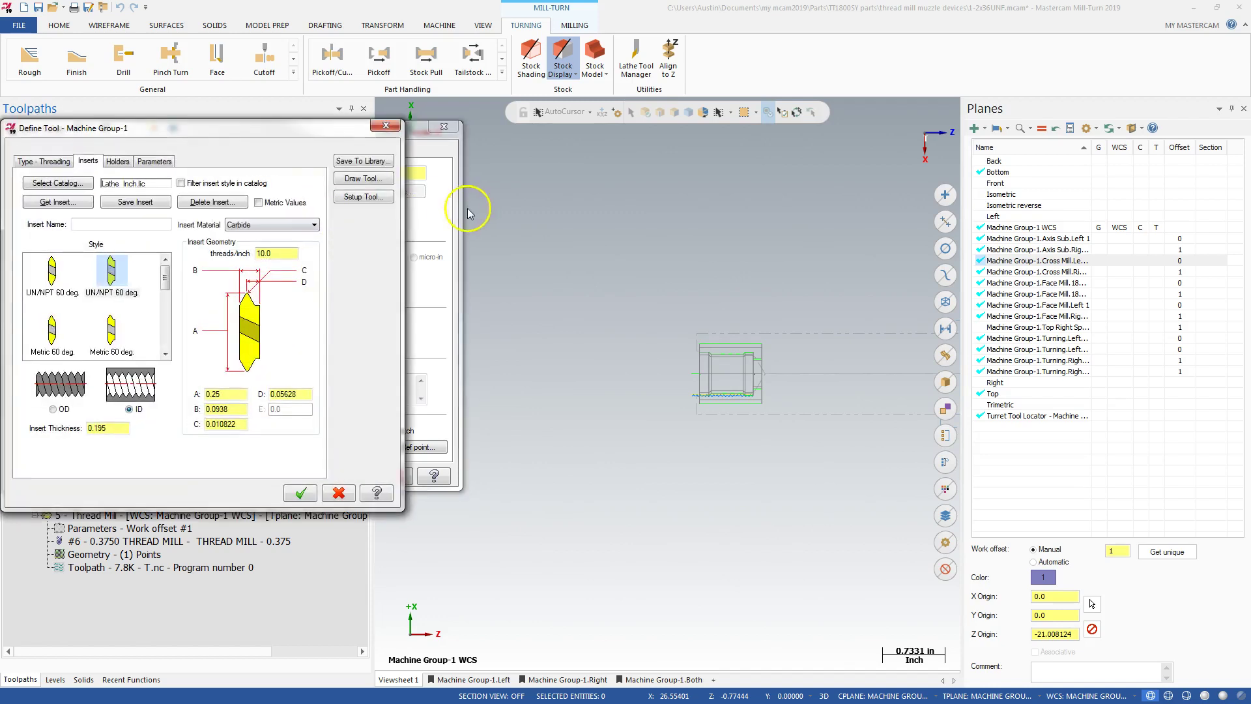
Review the ID thread tool's mounting setup and its drawn outline against the part
left_click(362, 196)
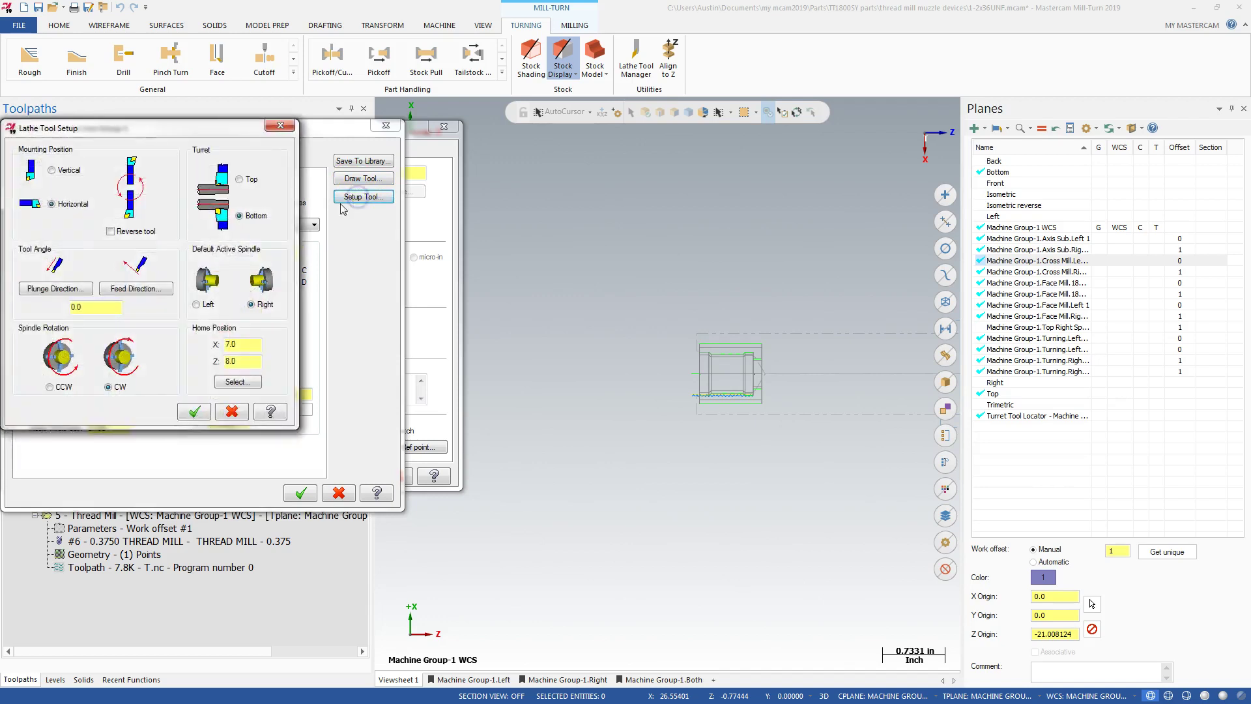
left_click(231, 413)
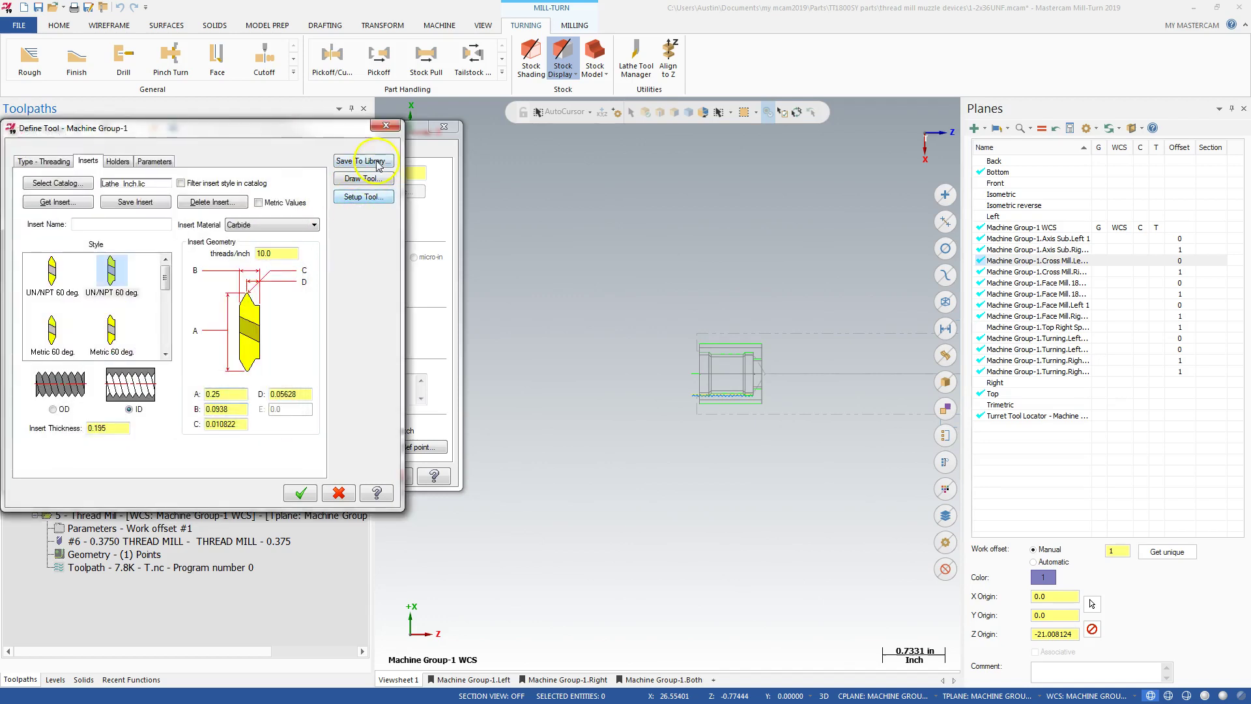
left_click(369, 181)
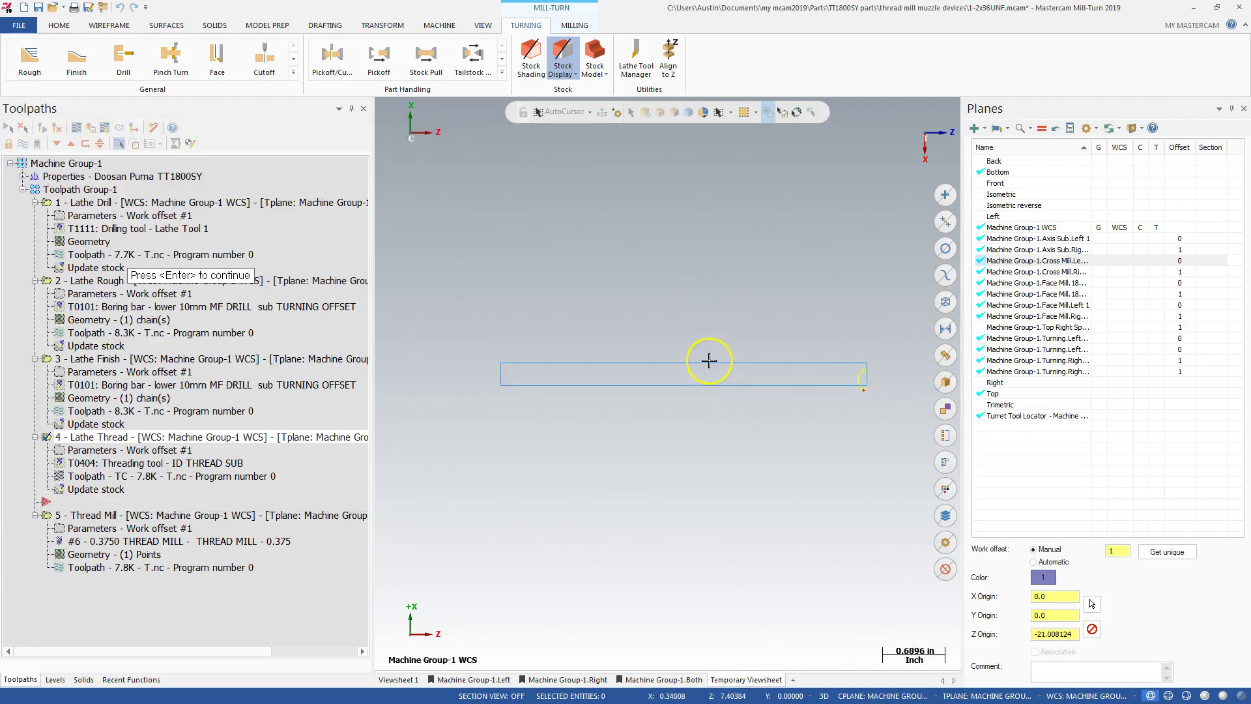
scroll(880, 384, "up", 1)
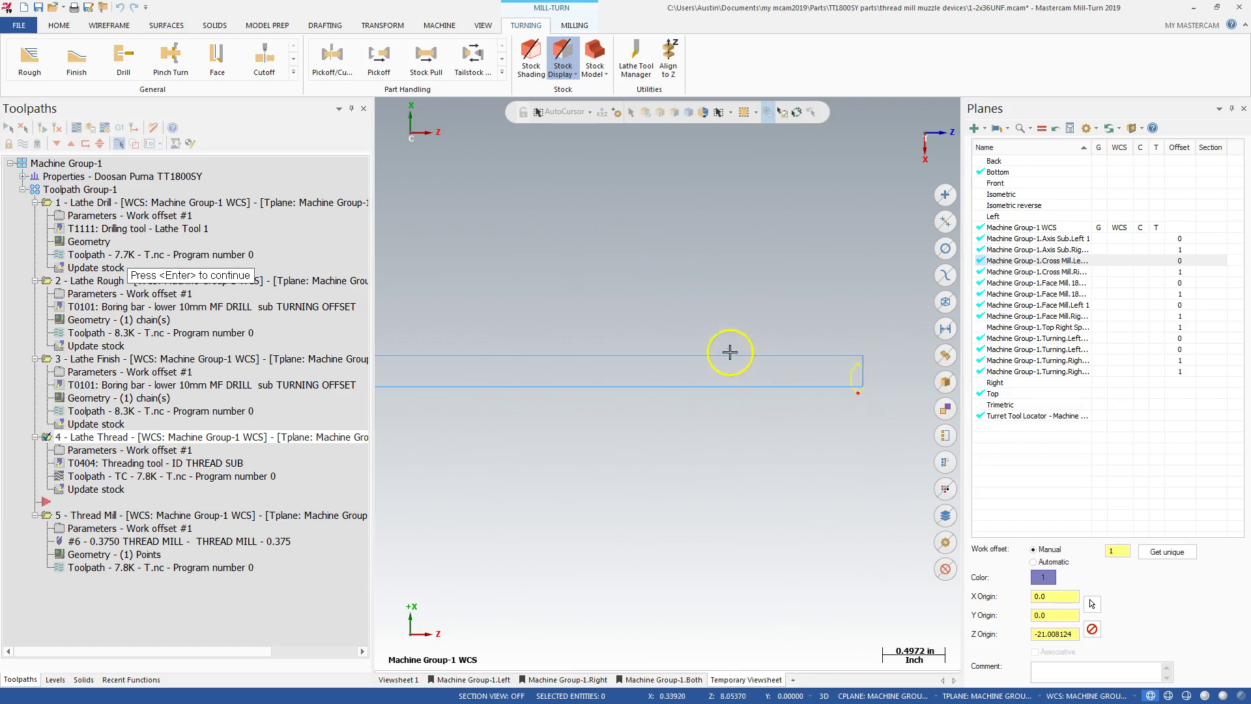
key("Return")
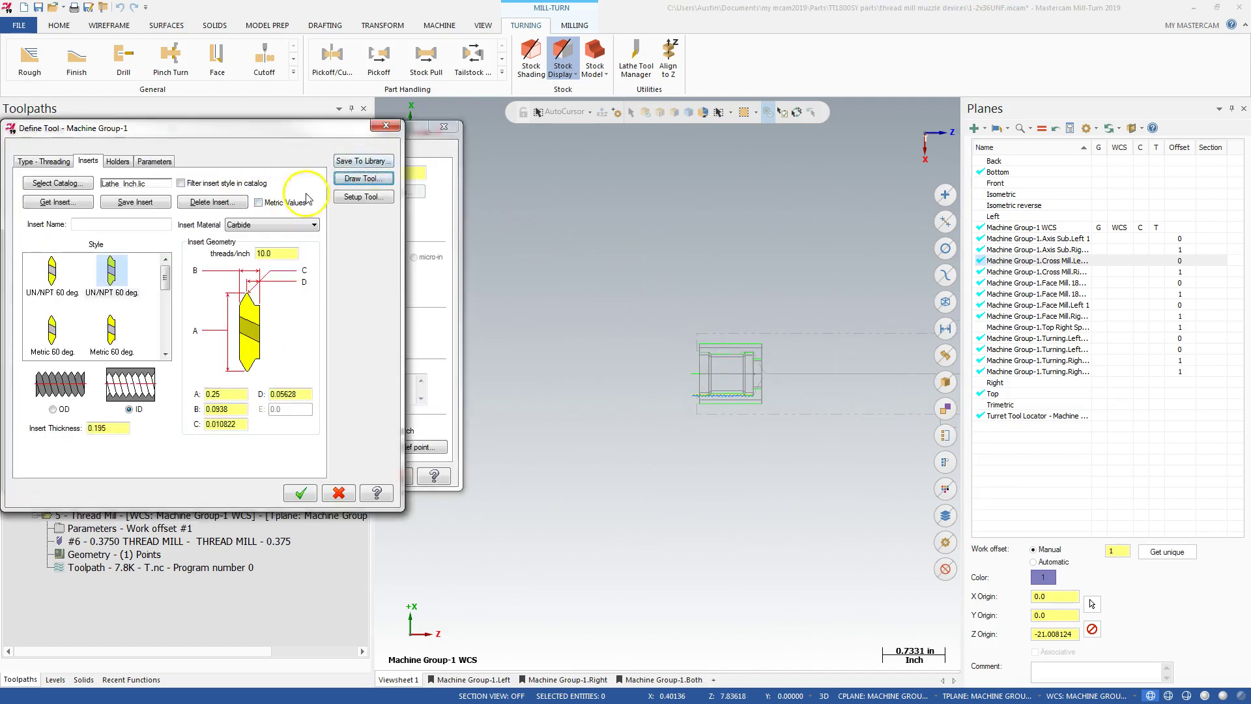
left_click(363, 197)
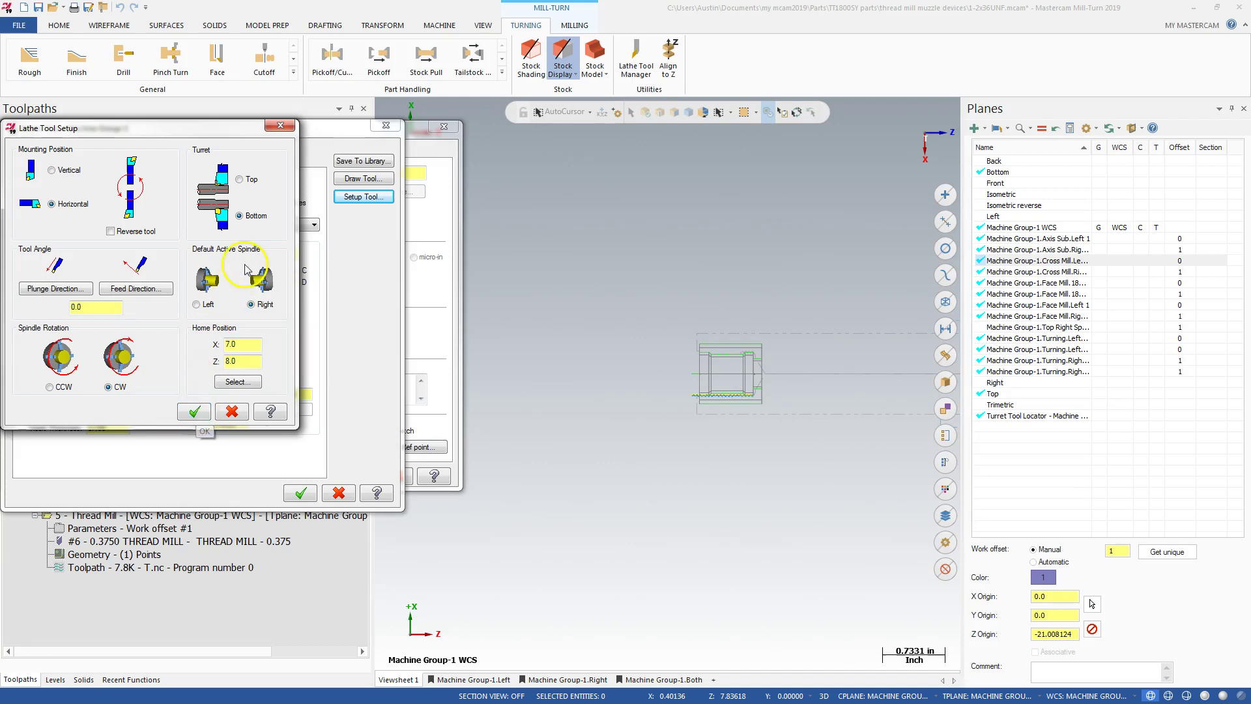
left_click(195, 413)
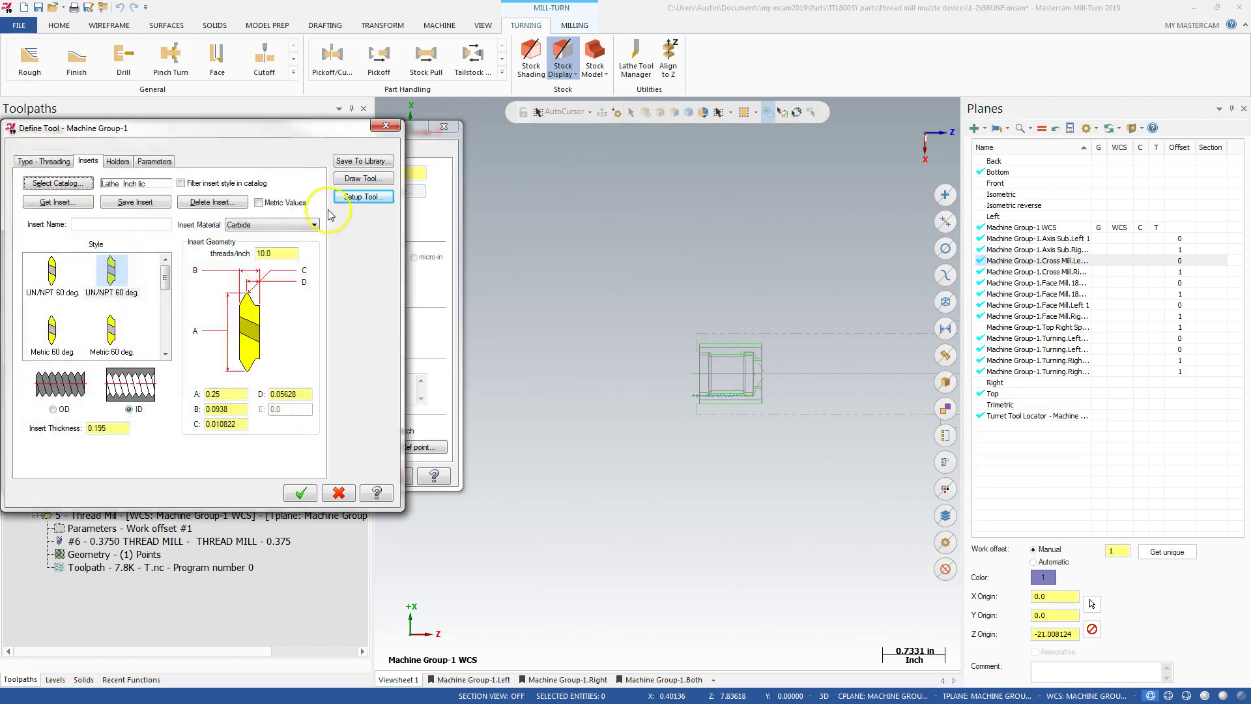
left_click(363, 196)
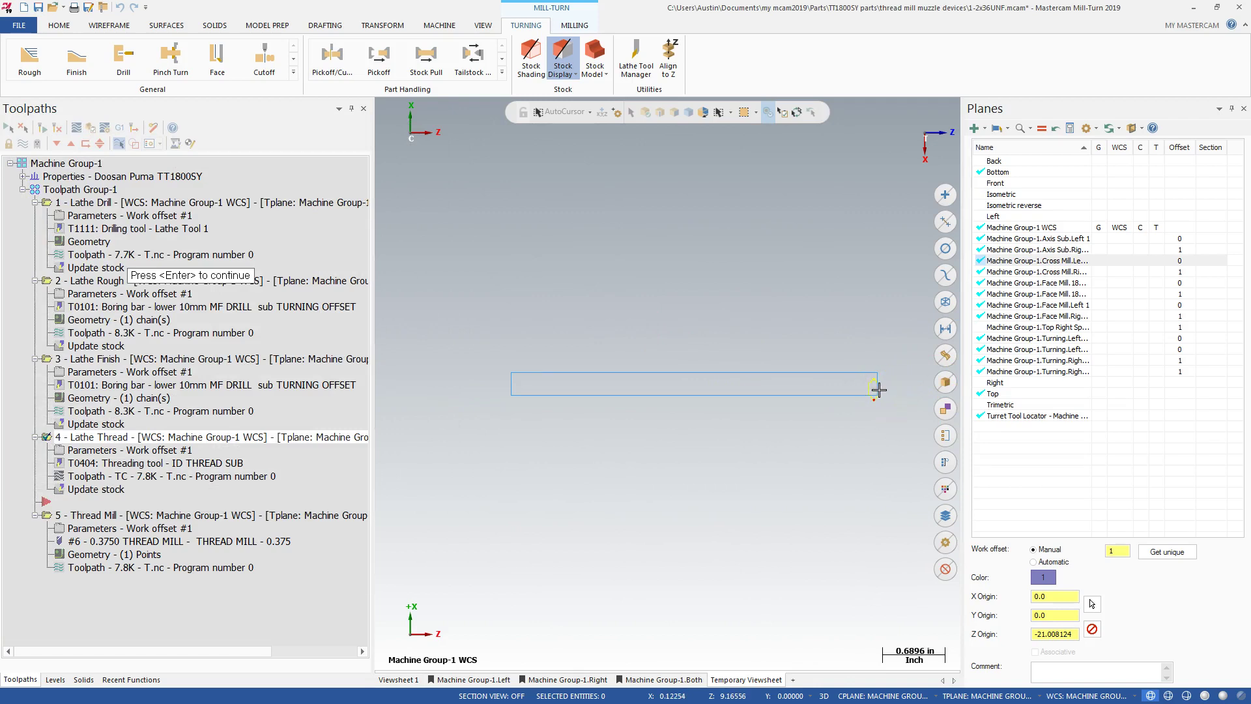
Switch the thread tool to the other Internal holder (A 0.25, B 4.0, C 0.1875) and preview its drawing and setup
left_click(653, 374)
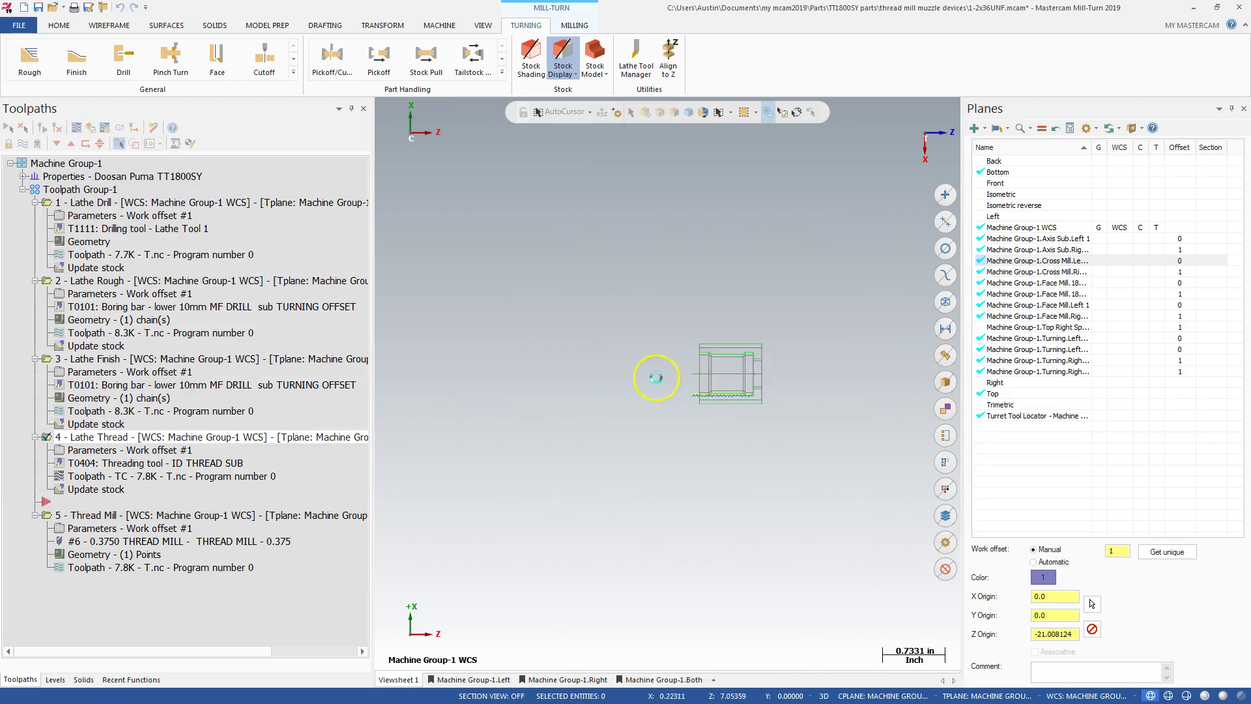
left_click(117, 161)
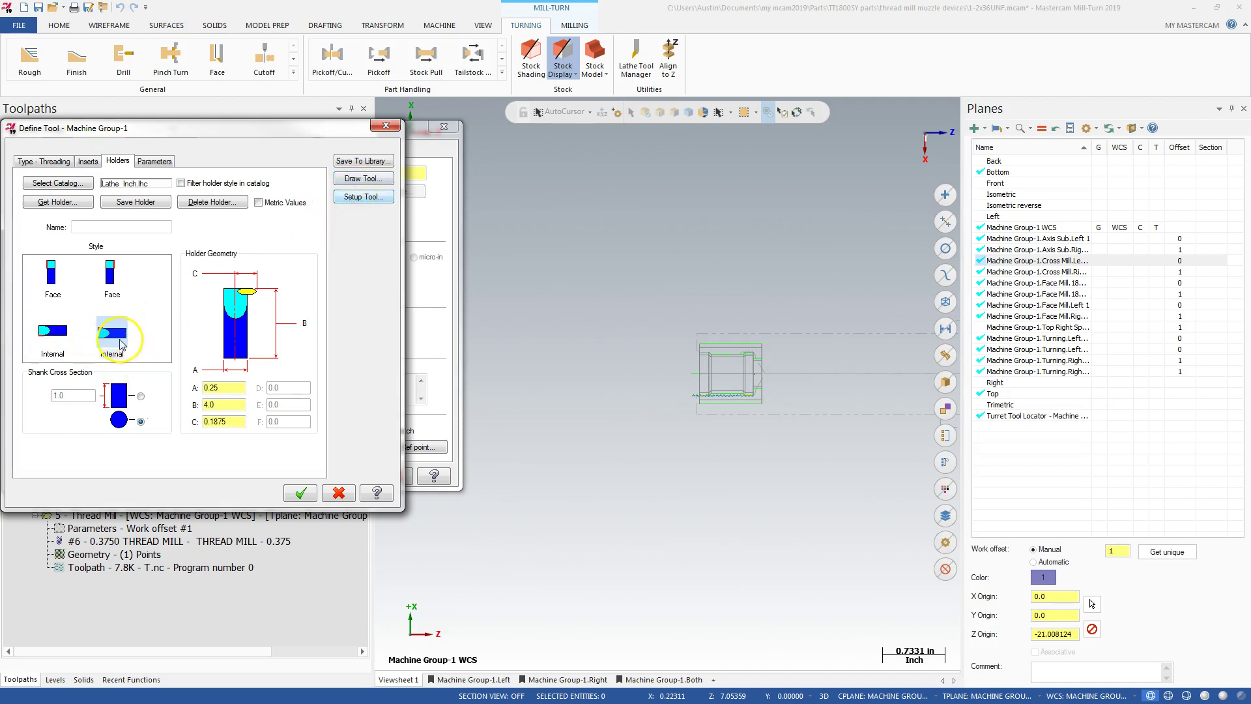
left_click(60, 343)
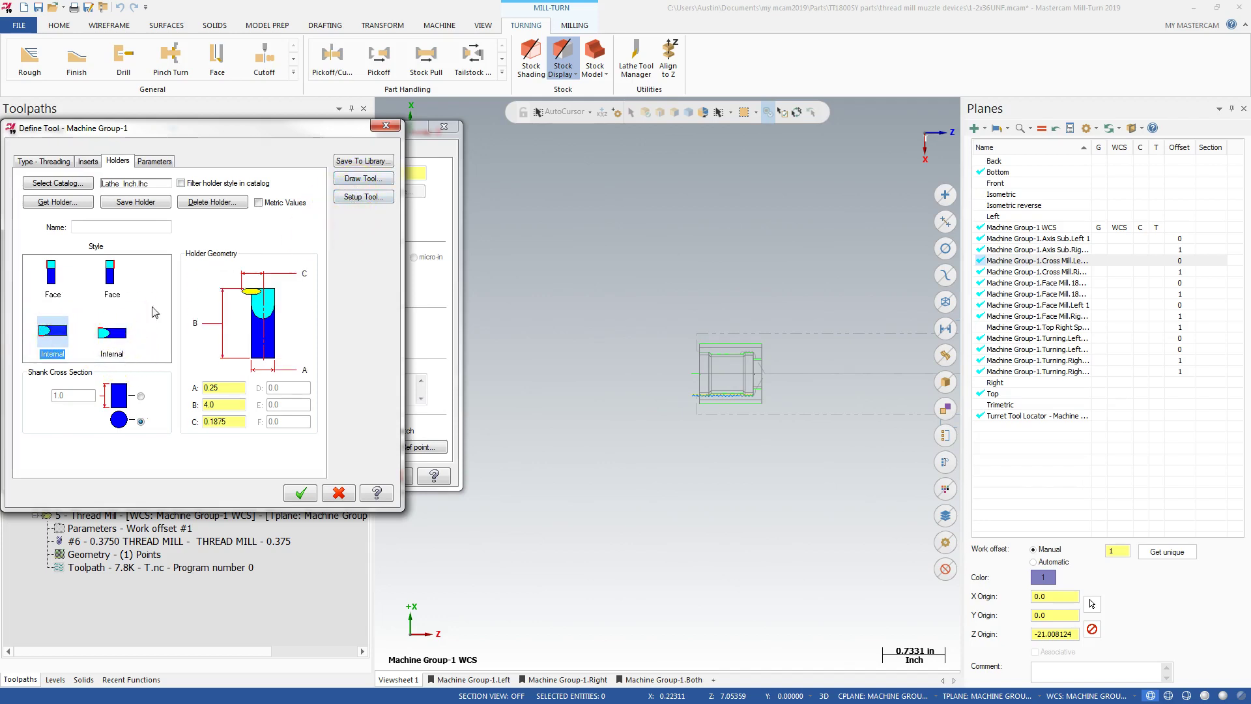
left_click(363, 179)
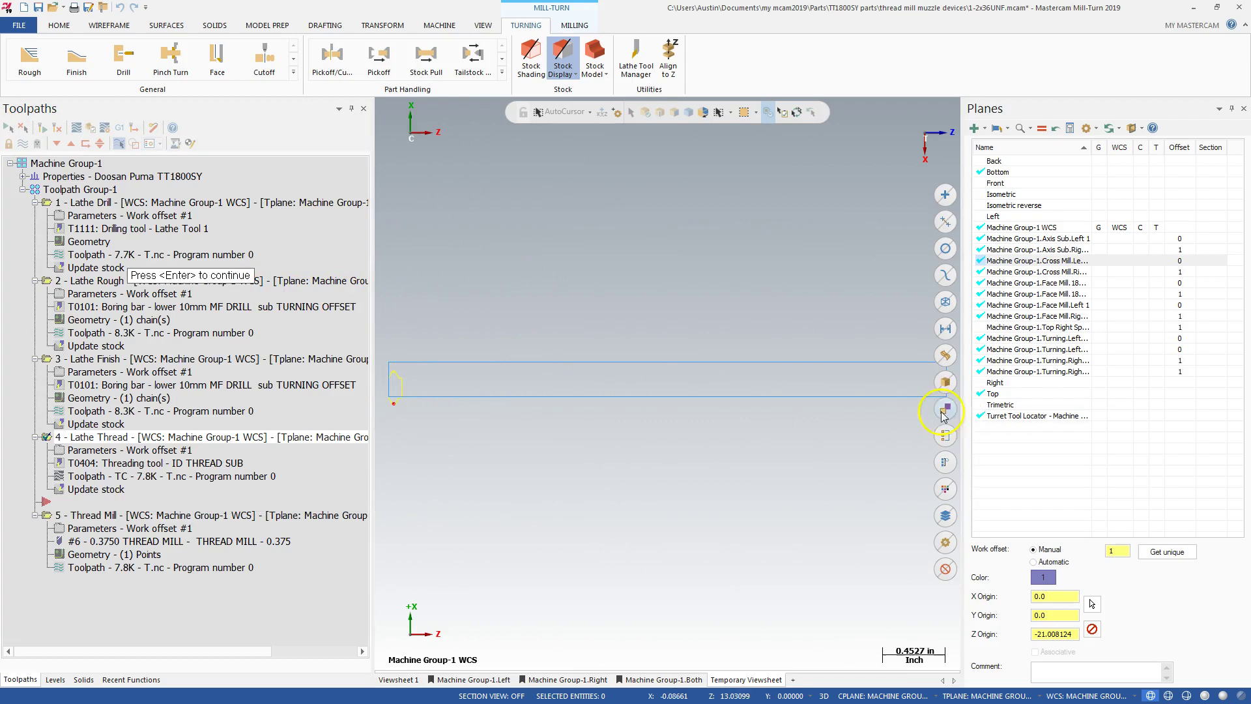
key("Return")
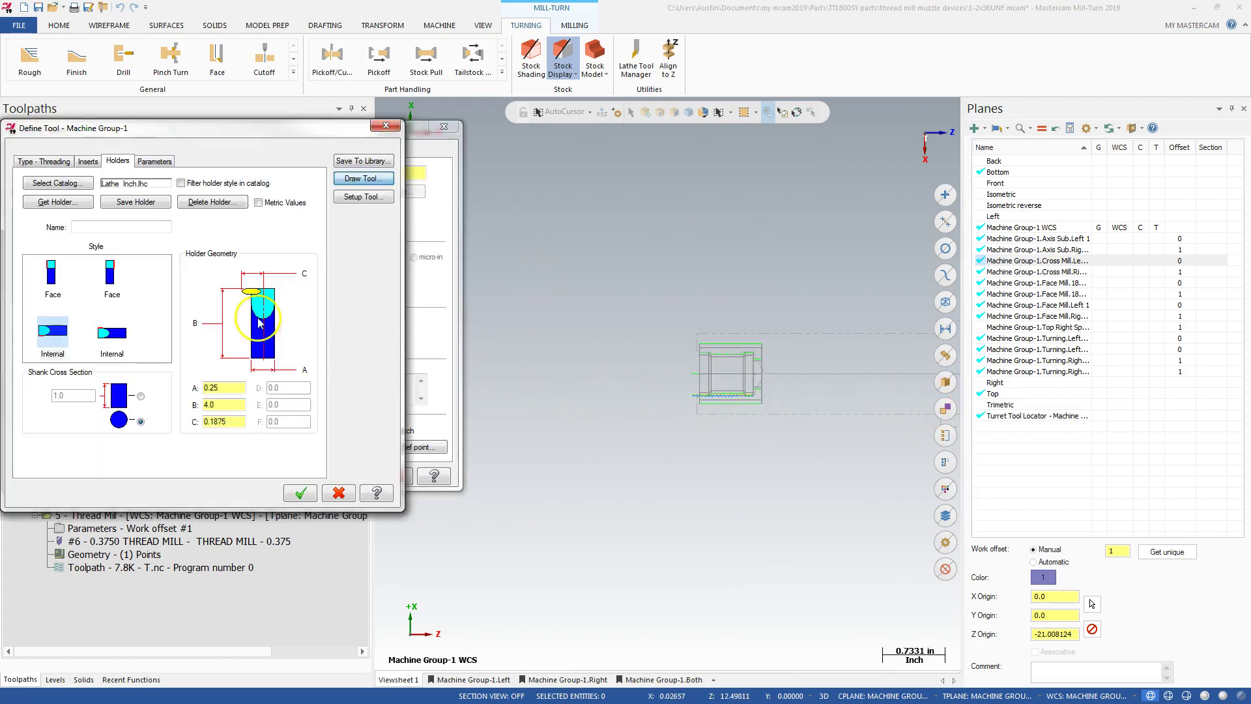
left_click(337, 196)
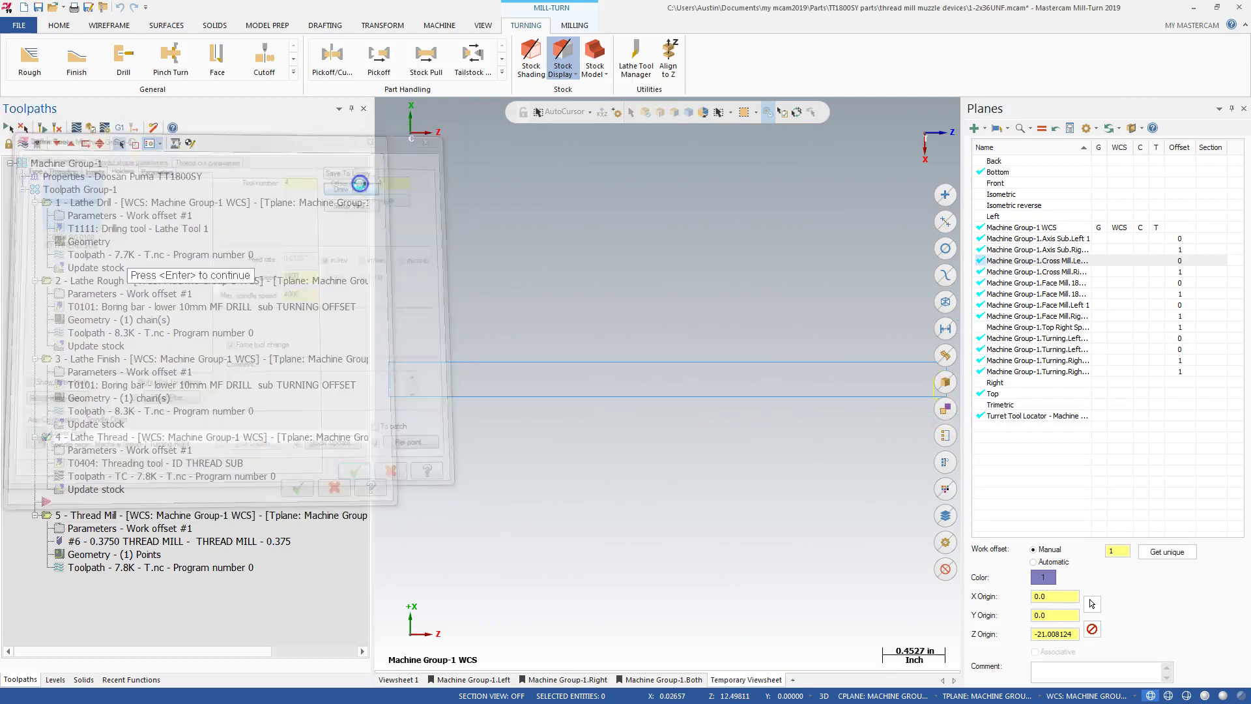
scroll(762, 383, "down", 2)
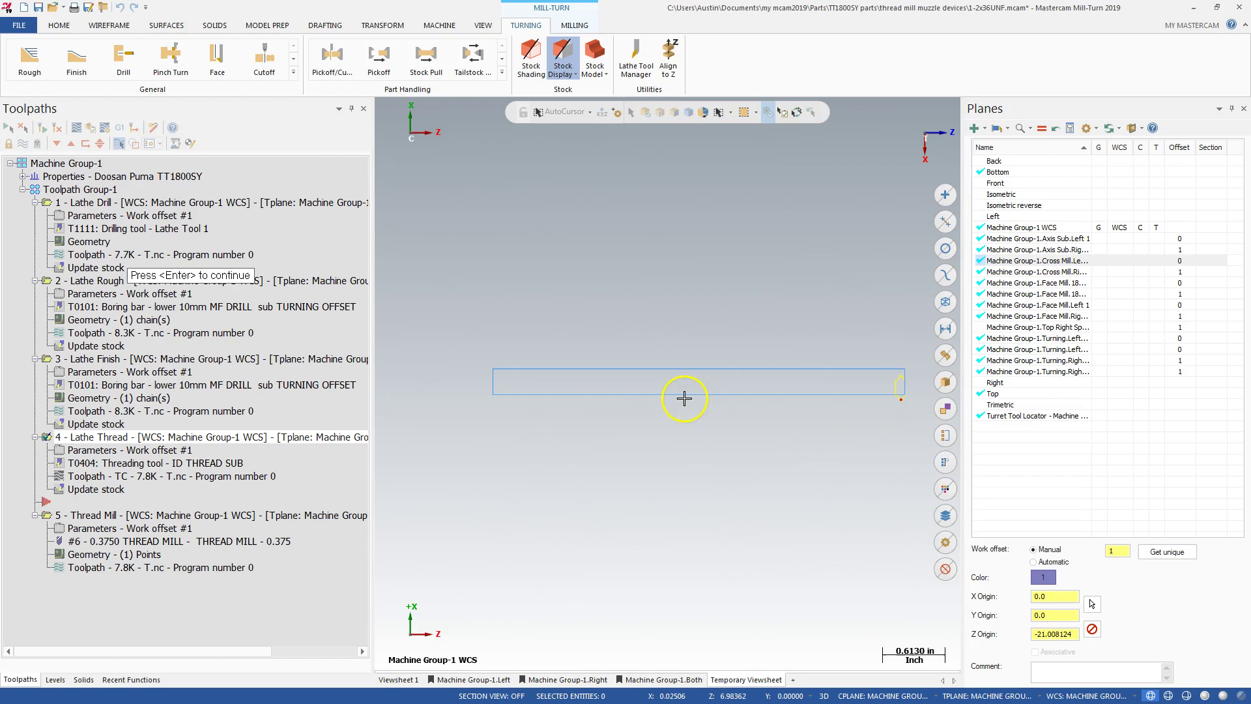
key("Return")
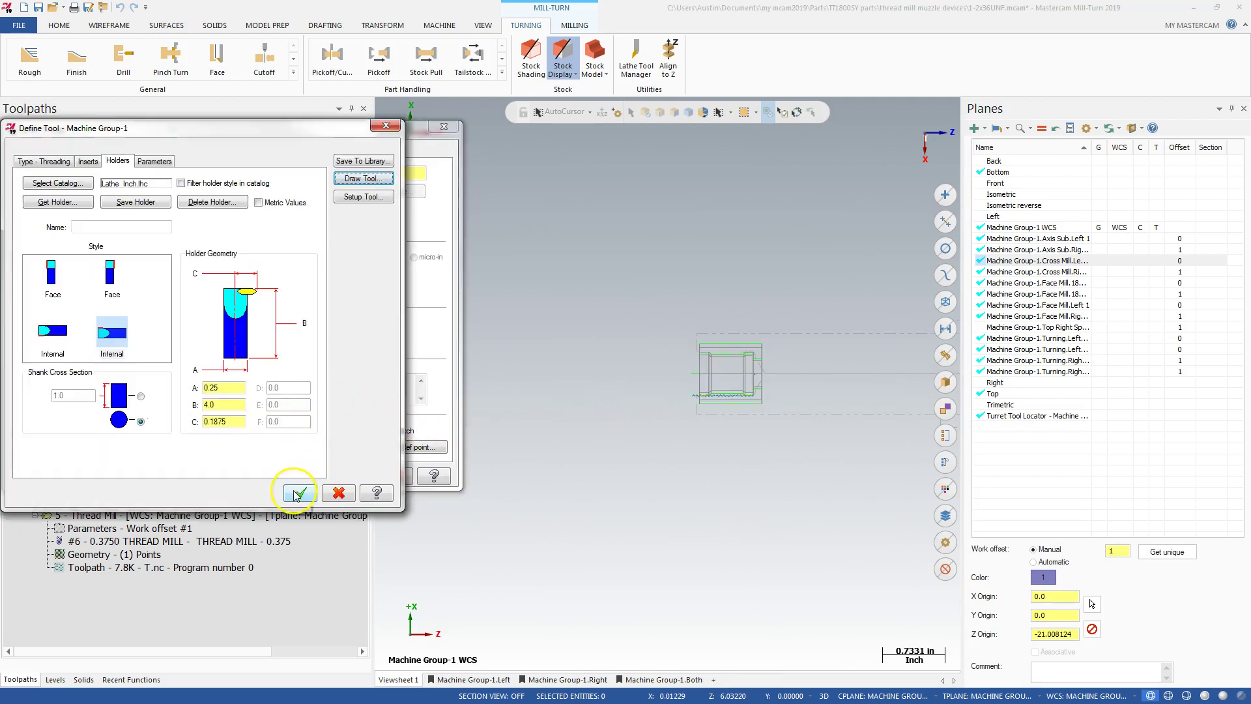
Load the 3/8-36 Unified UNR thread from the table and set the major diameter to 0.5
left_click(301, 493)
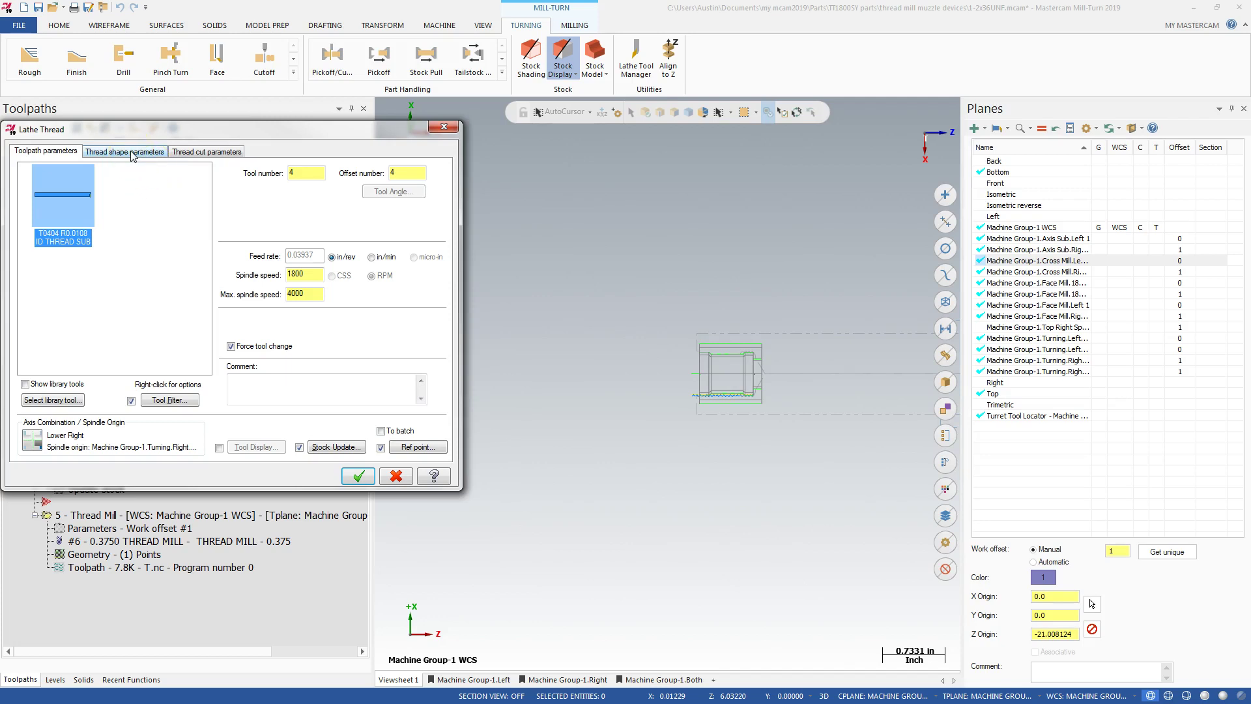
left_click(132, 154)
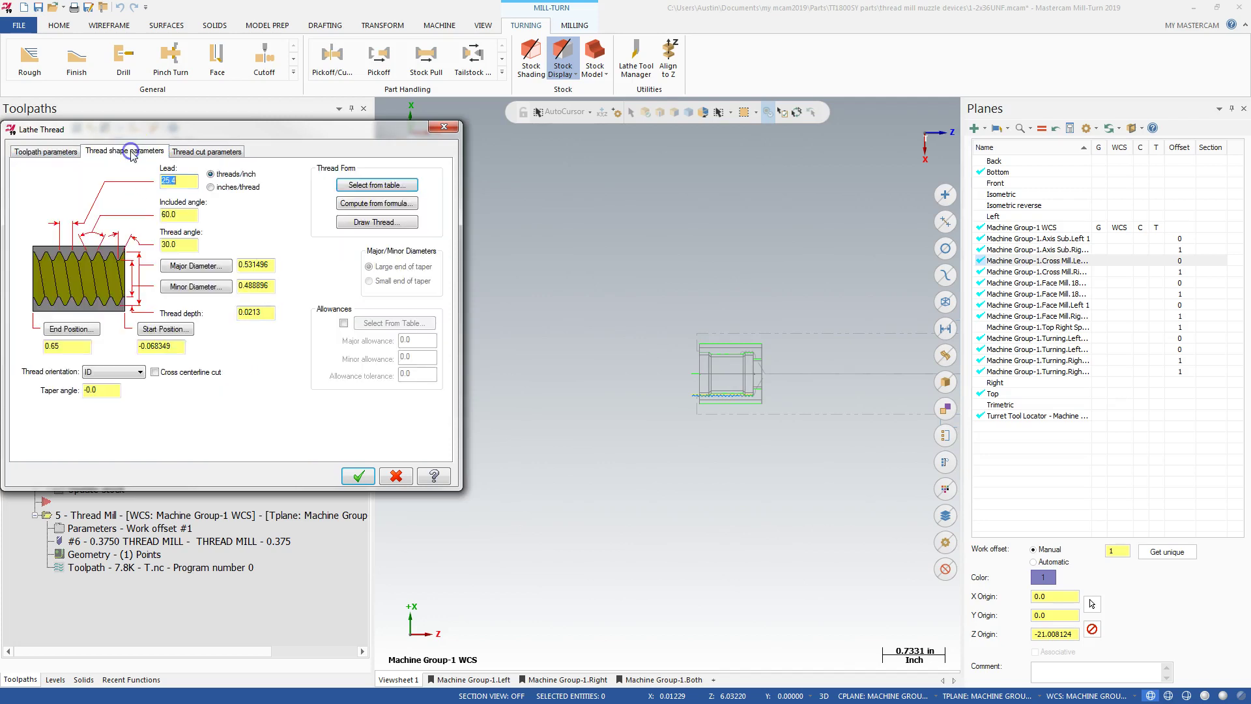
left_click(370, 185)
left_click(209, 154)
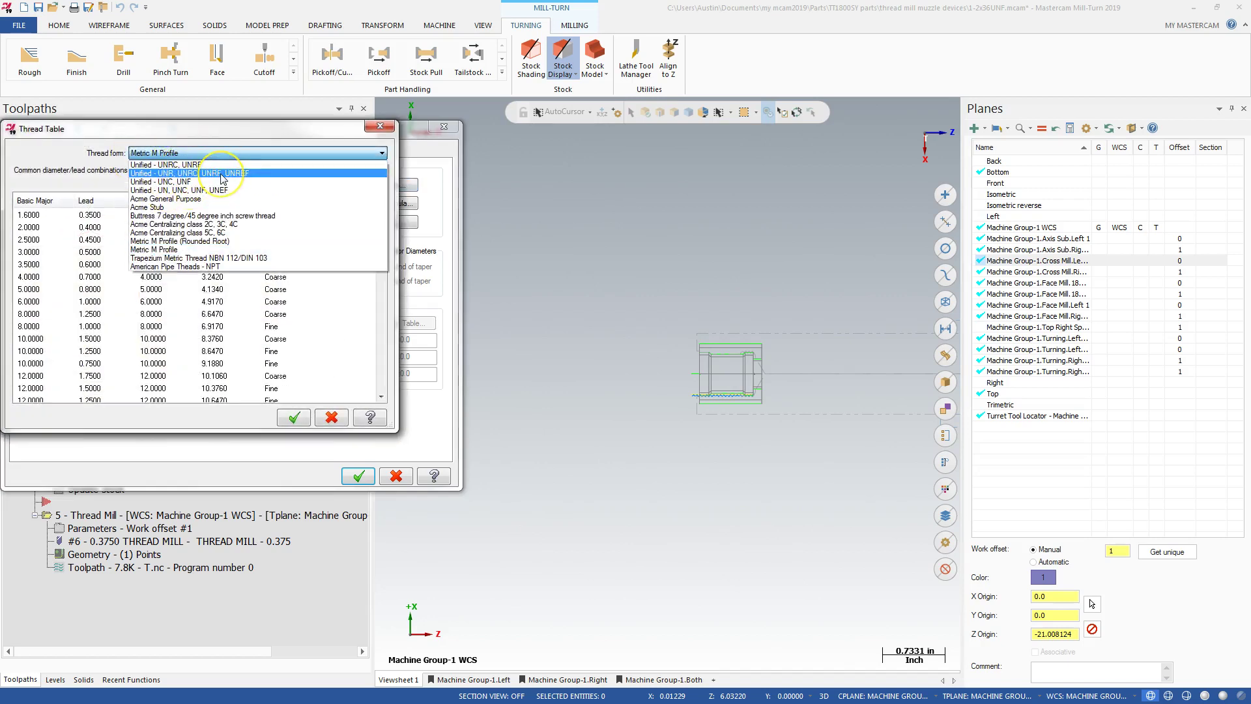
left_click(187, 190)
scroll(94, 293, "down", 18)
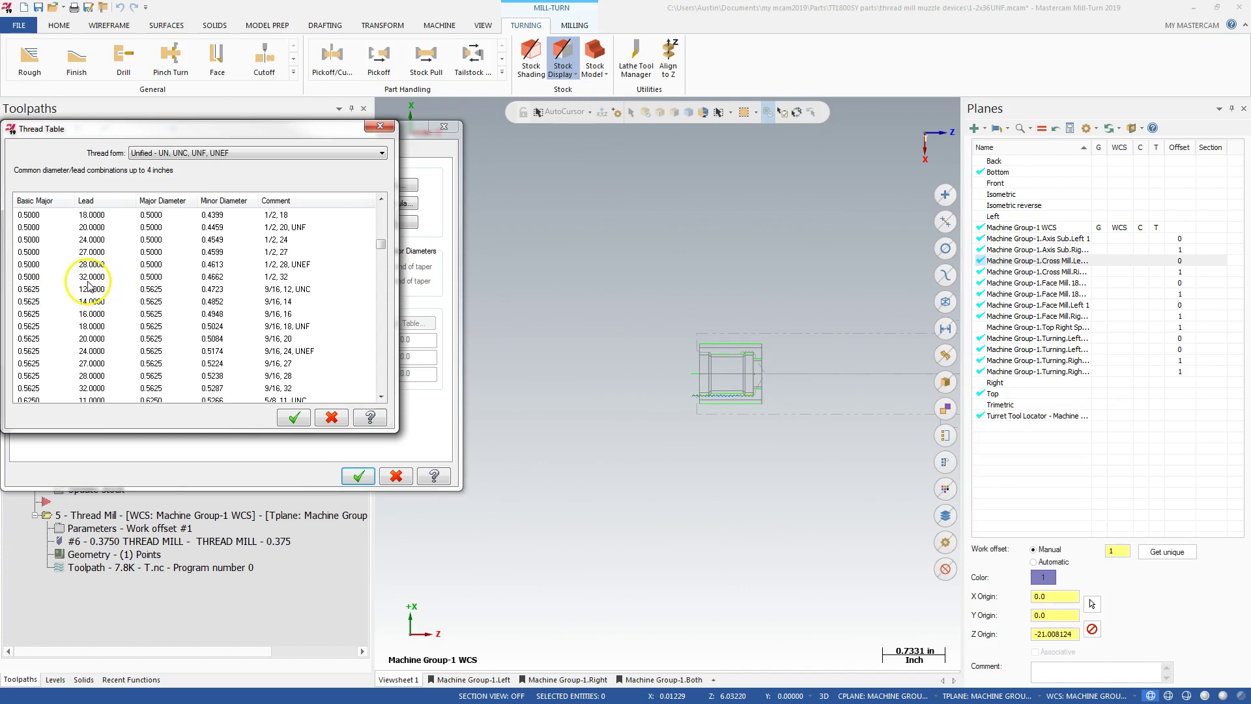
left_click(234, 154)
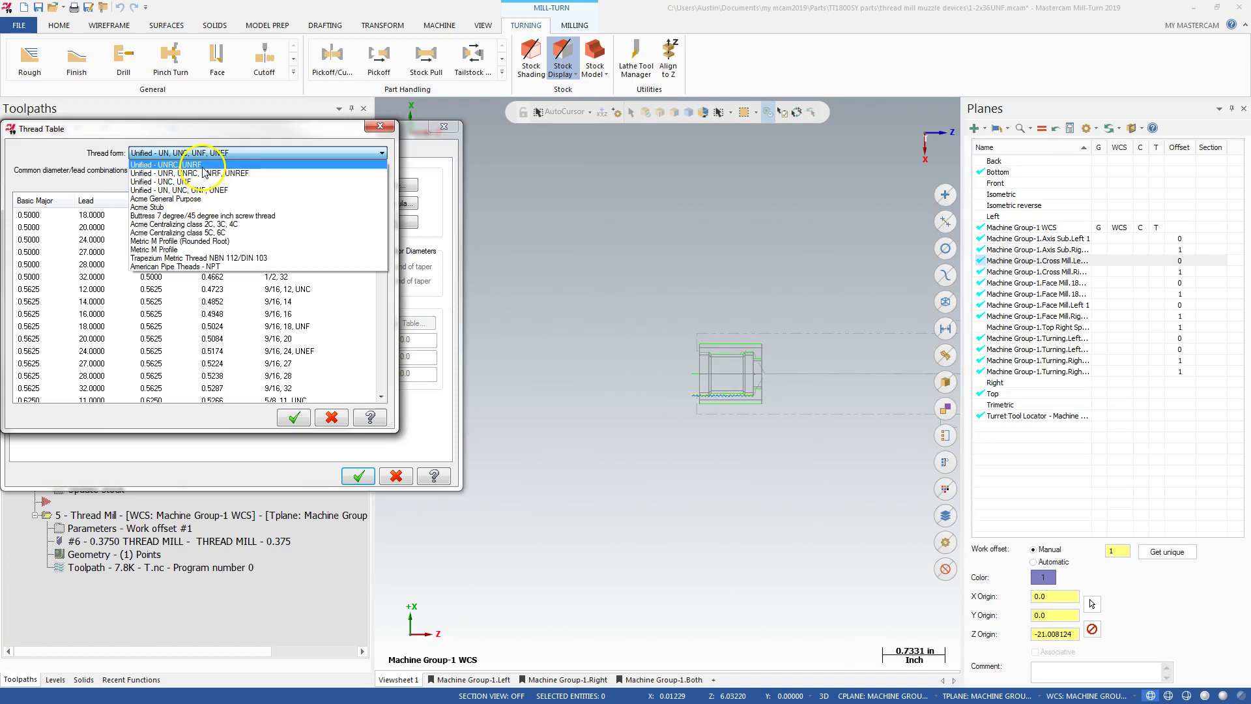
left_click(203, 174)
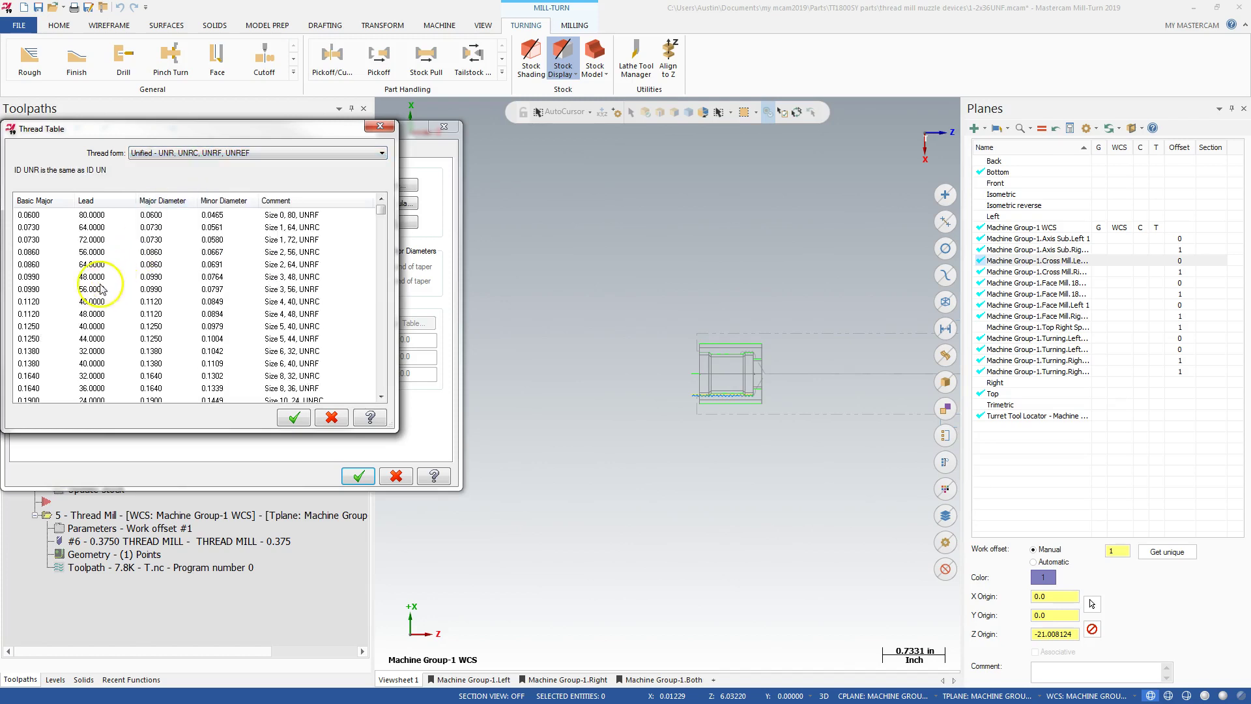
scroll(93, 292, "down", 13)
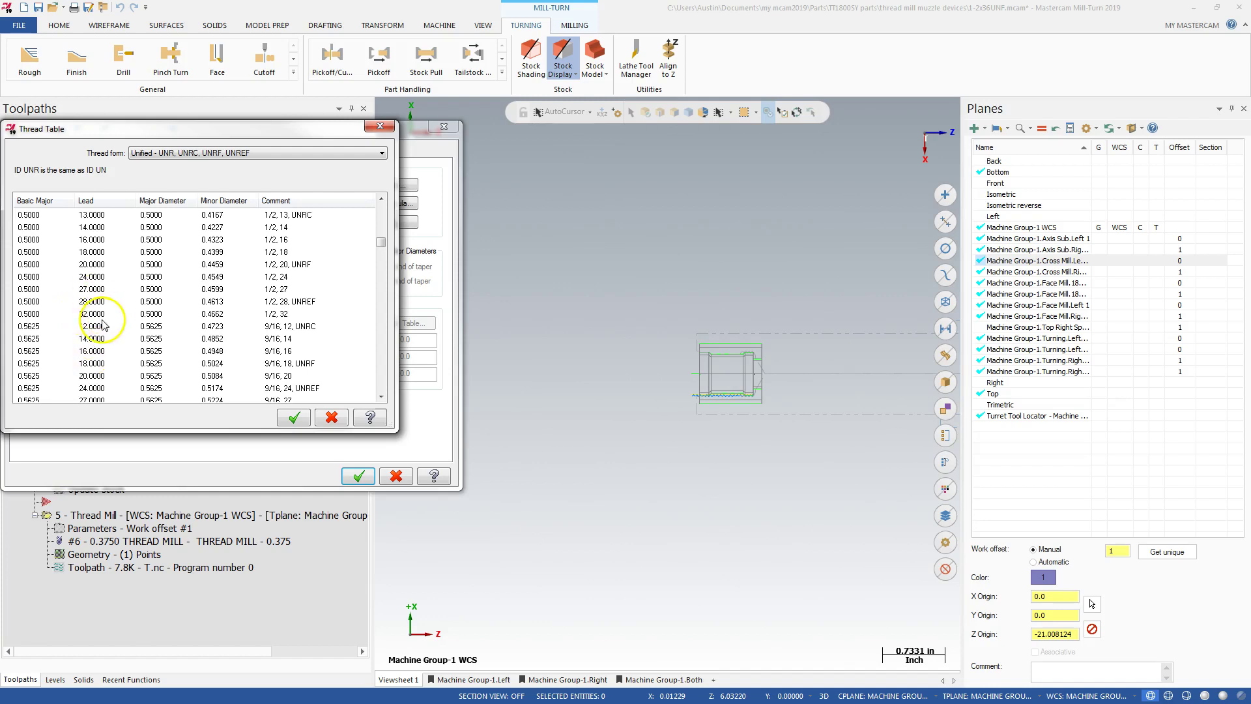
scroll(100, 310, "up", 3)
scroll(101, 310, "up", 3)
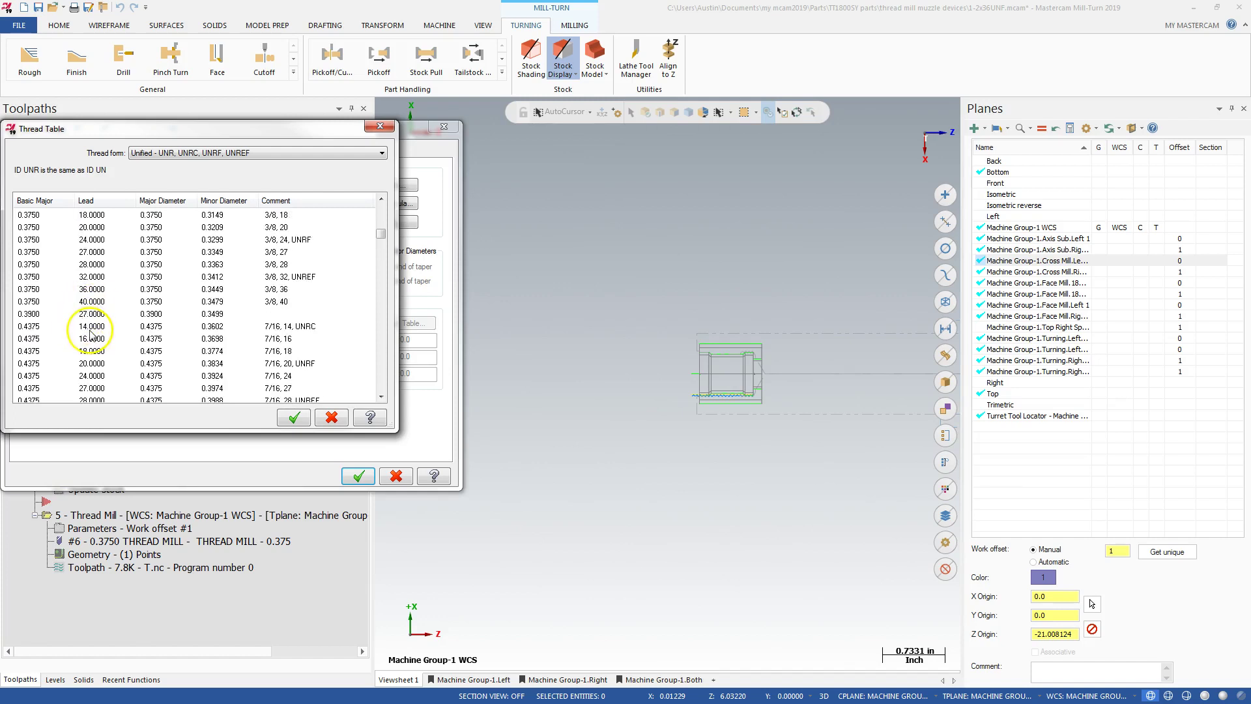
left_click(86, 288)
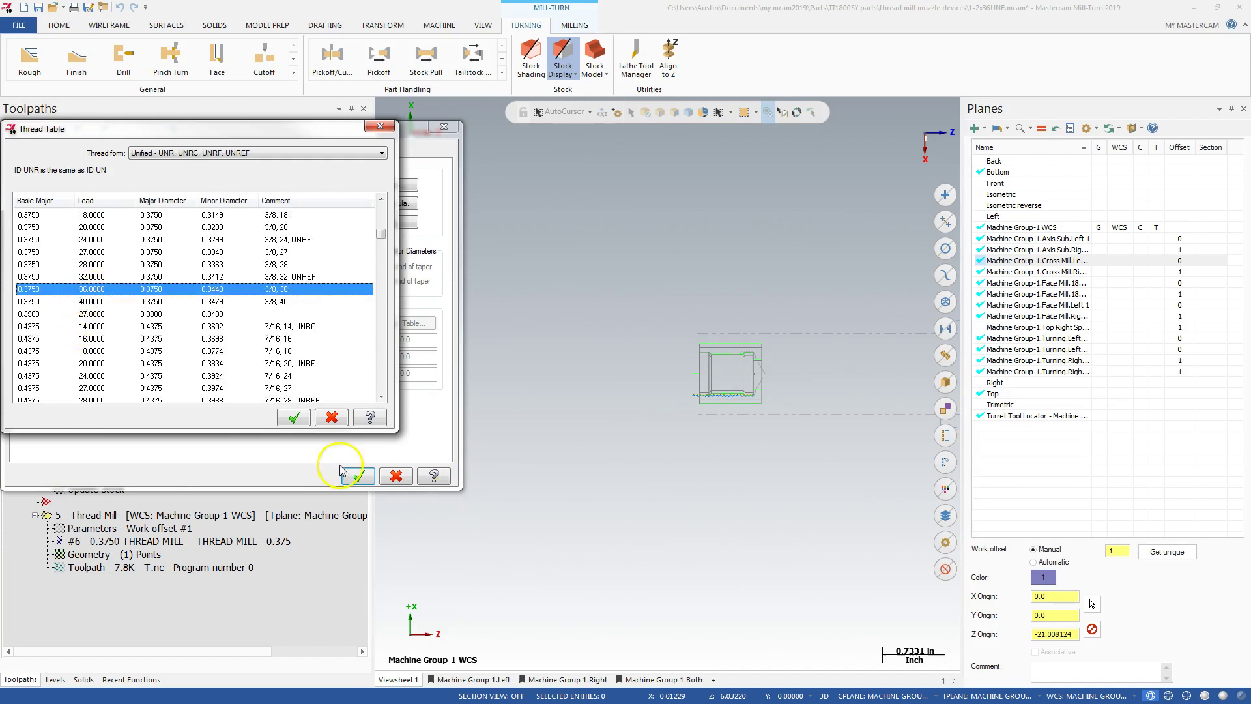
left_click(293, 418)
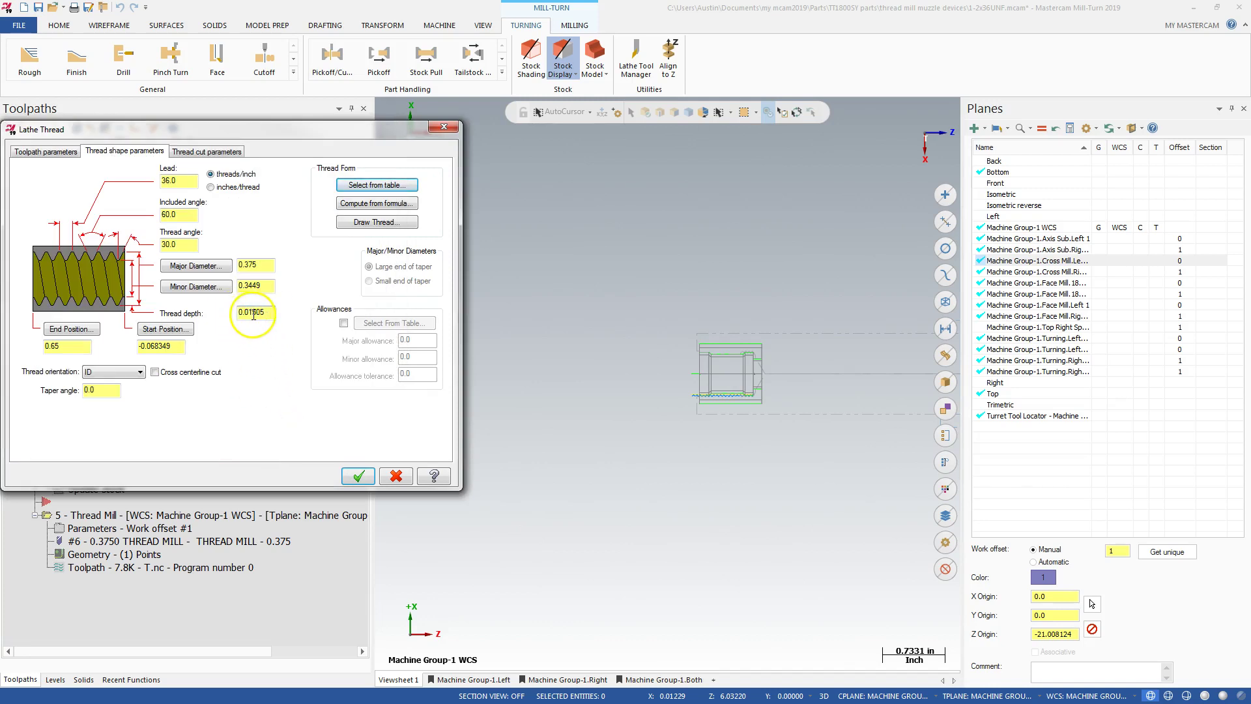
double_click(261, 266)
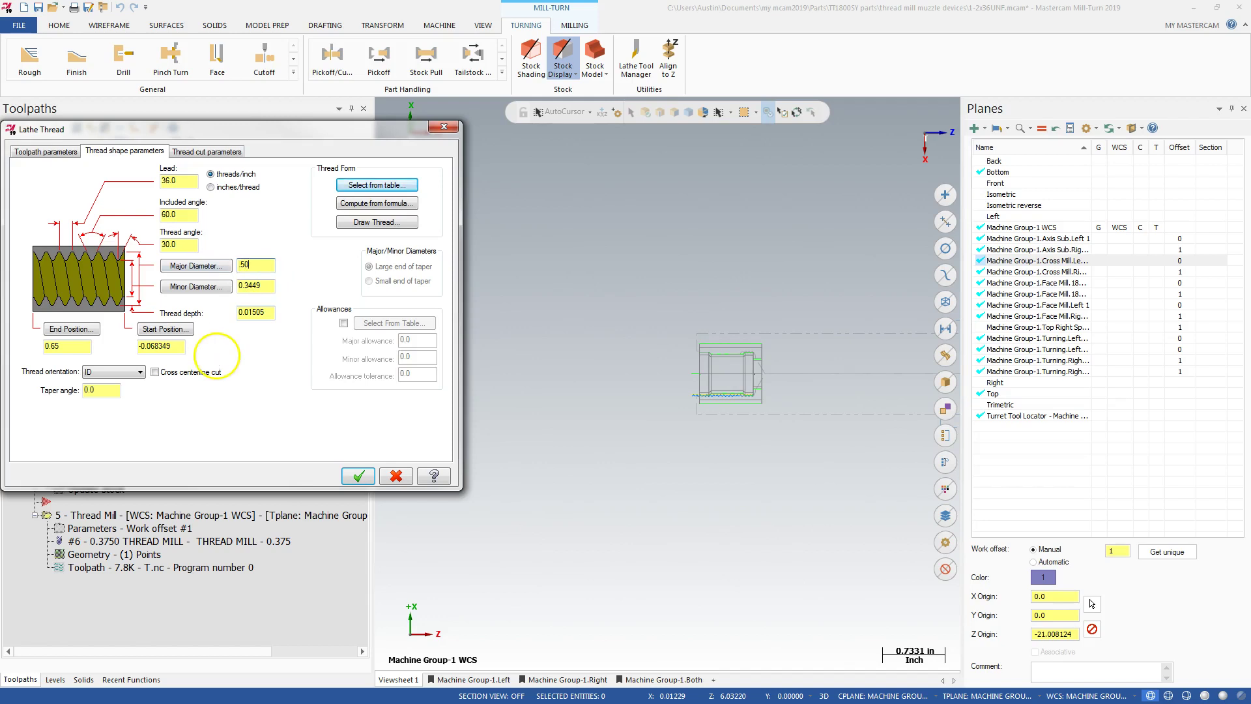
double_click(256, 312)
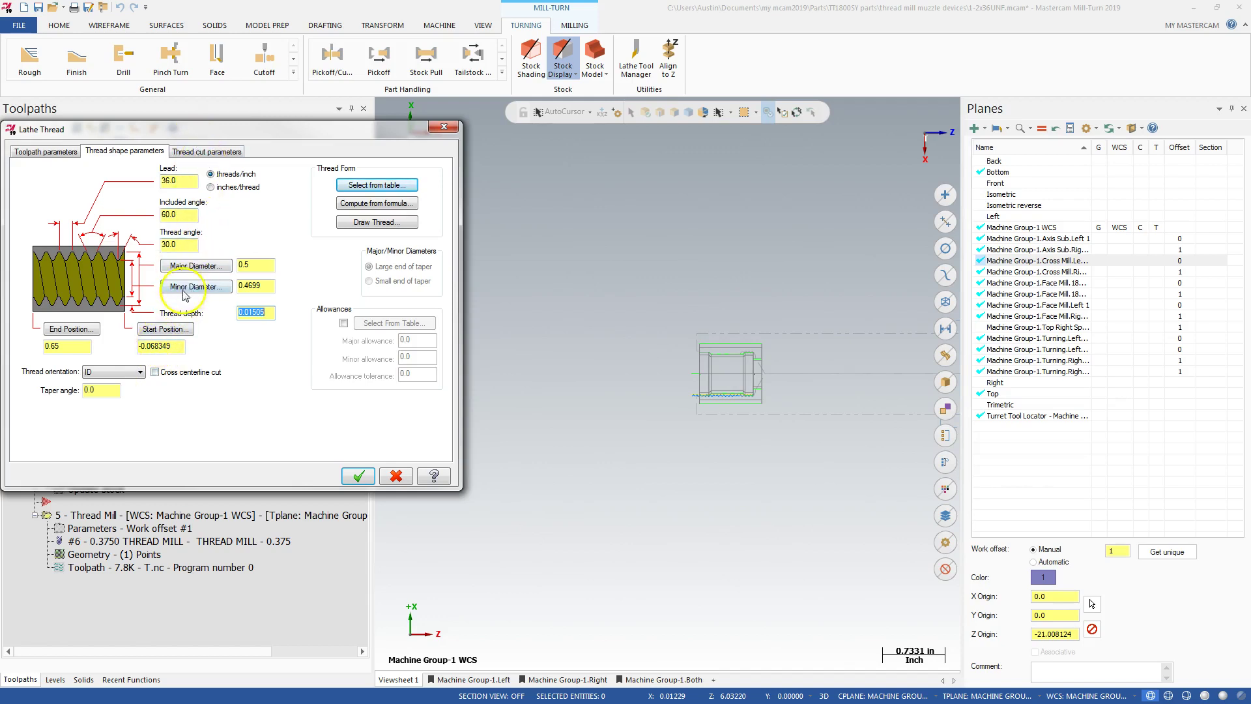
Pick the thread start and end points in the view, correcting them to Z 0.65 and -0.05
left_click(172, 331)
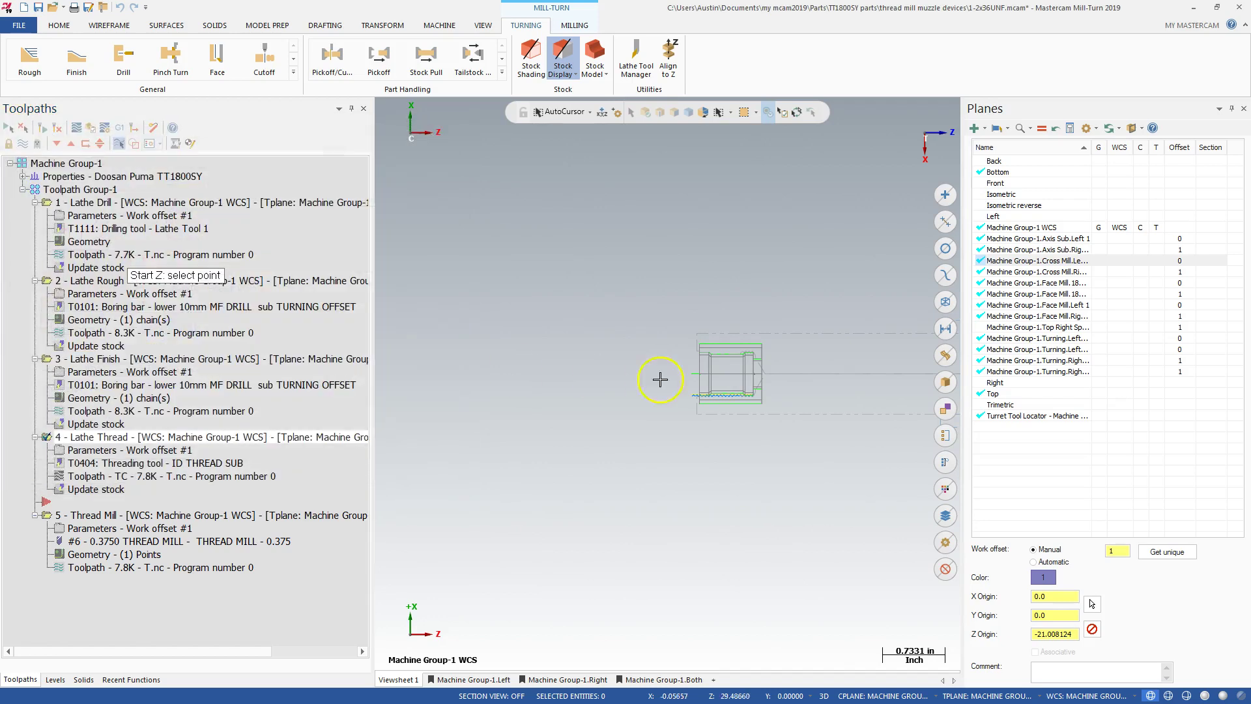
scroll(759, 399, "up", 4)
scroll(759, 399, "up", 2)
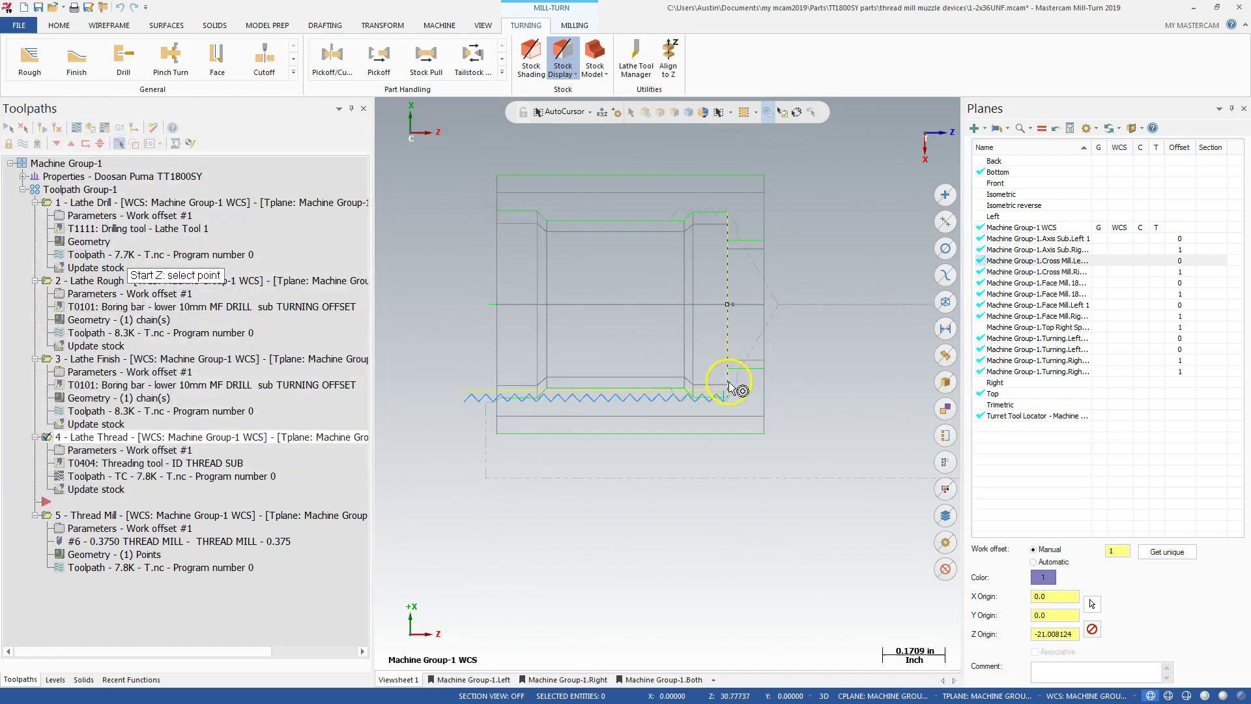
left_click(734, 384)
left_click_drag(149, 345, 170, 346)
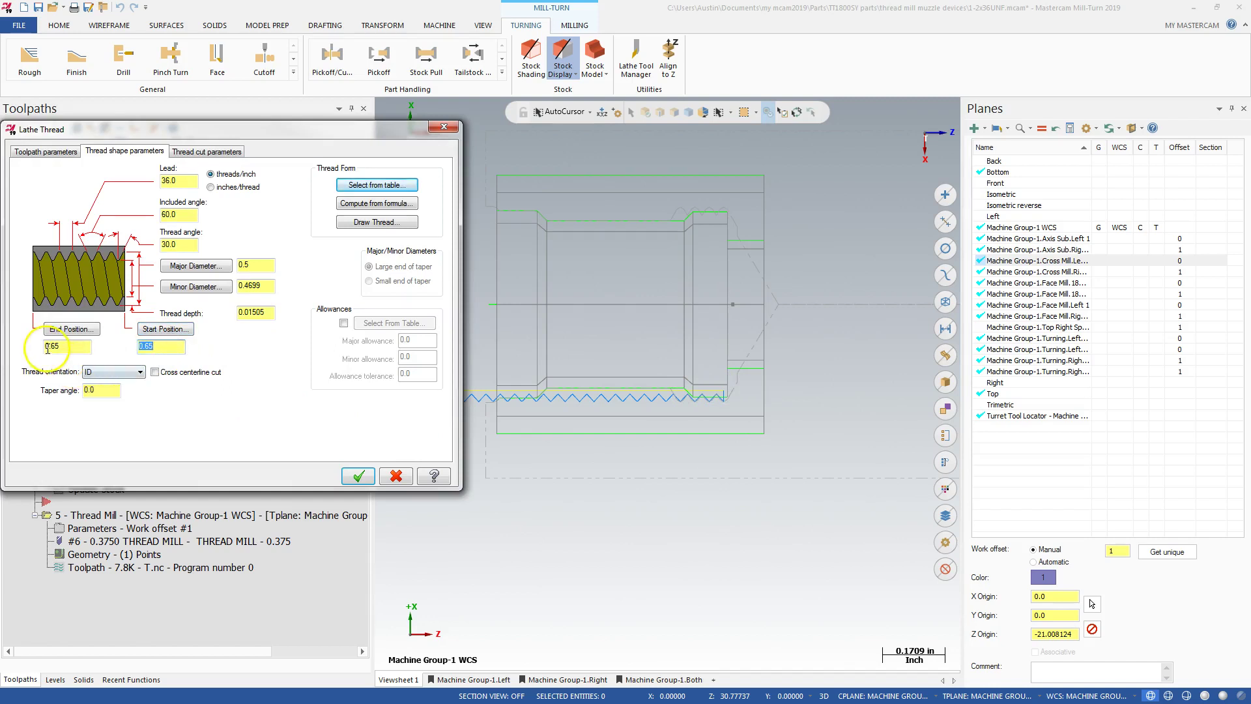
left_click(65, 331)
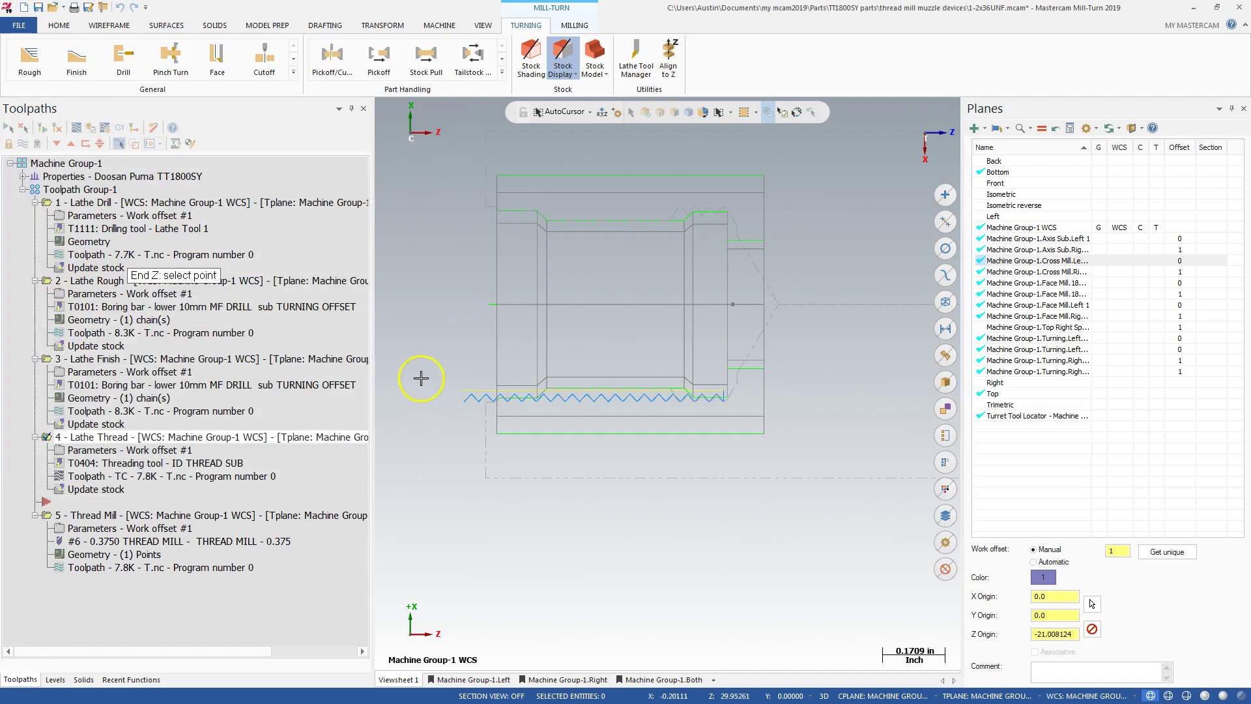
left_click(469, 388)
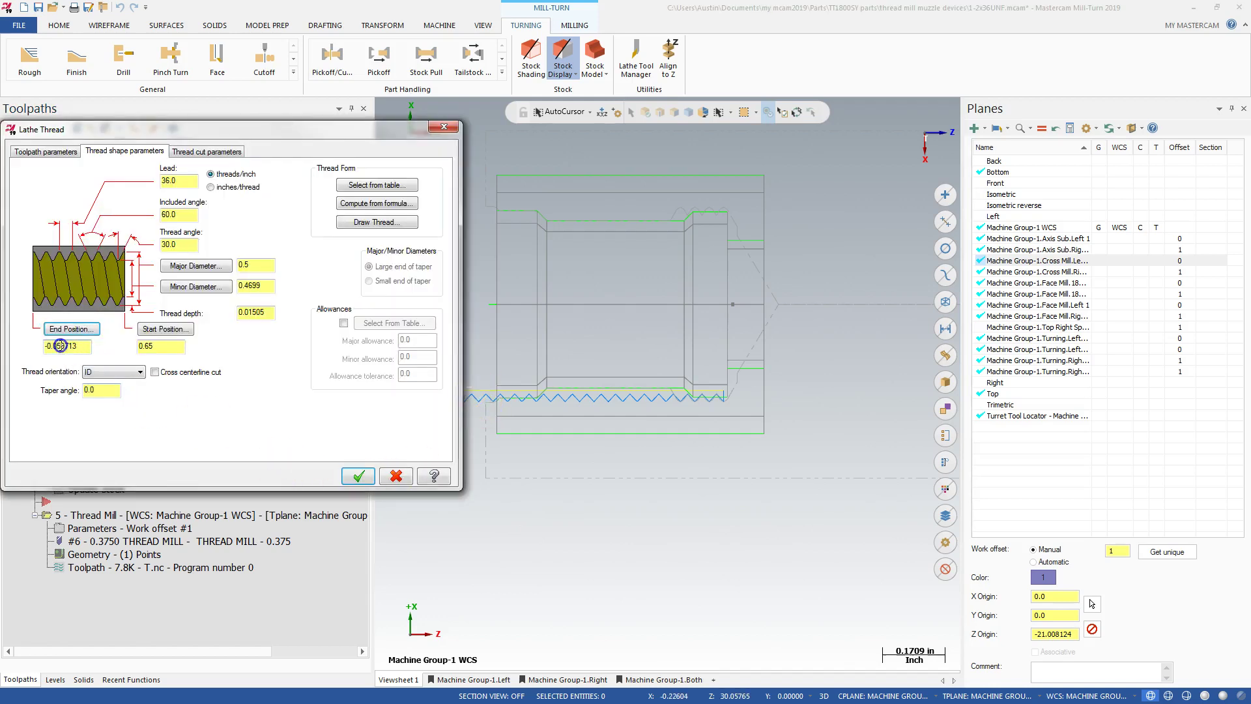
left_click_drag(80, 346, 60, 346)
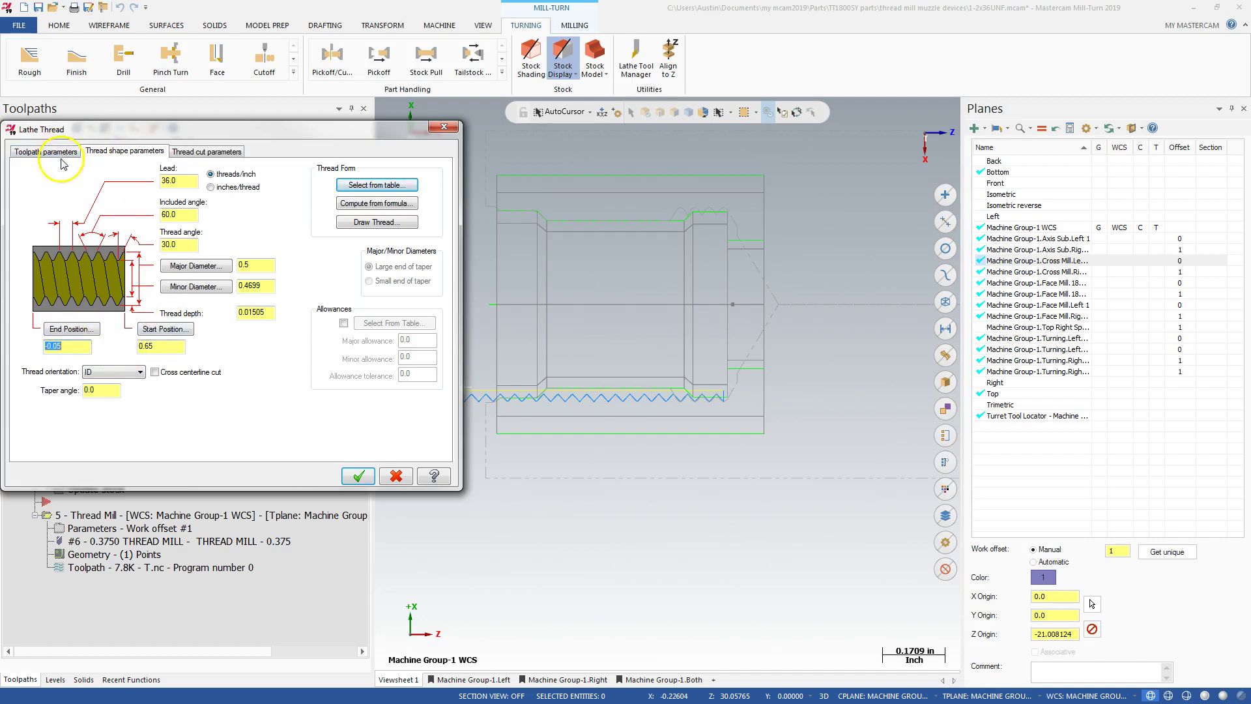
Set the thread cut parameters to Box format with 6 cuts
left_click(206, 152)
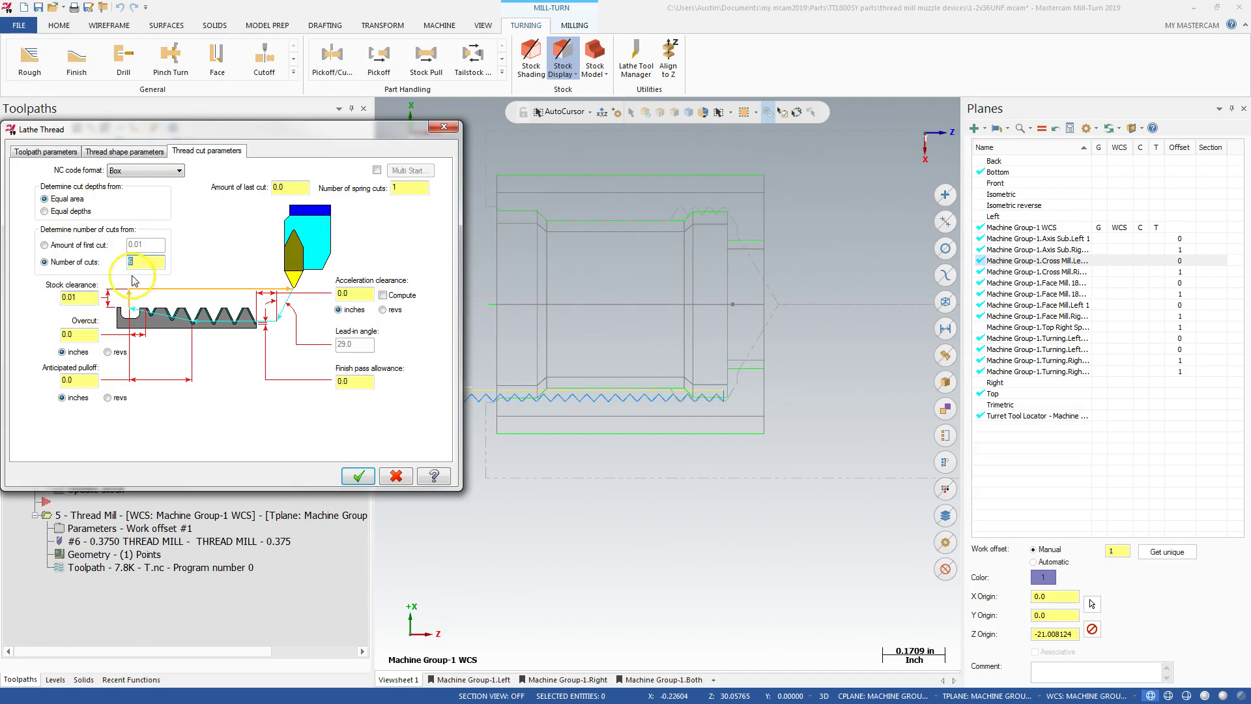
left_click(115, 263)
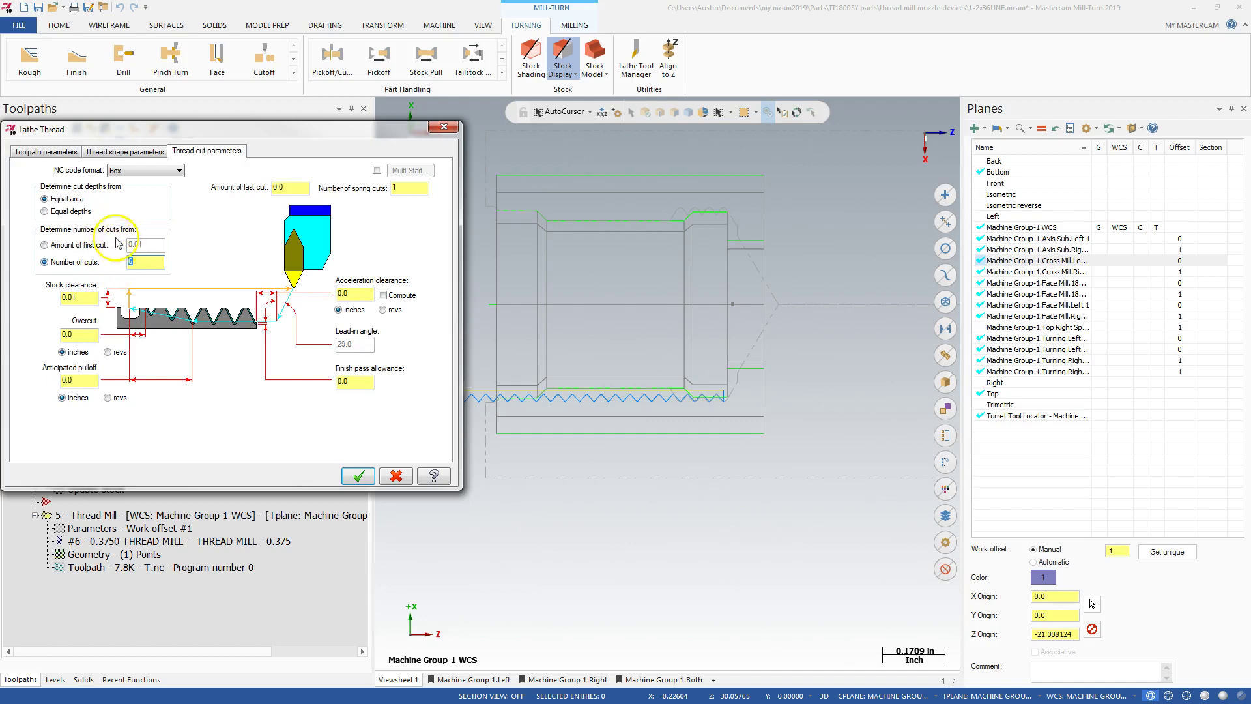
left_click(72, 297)
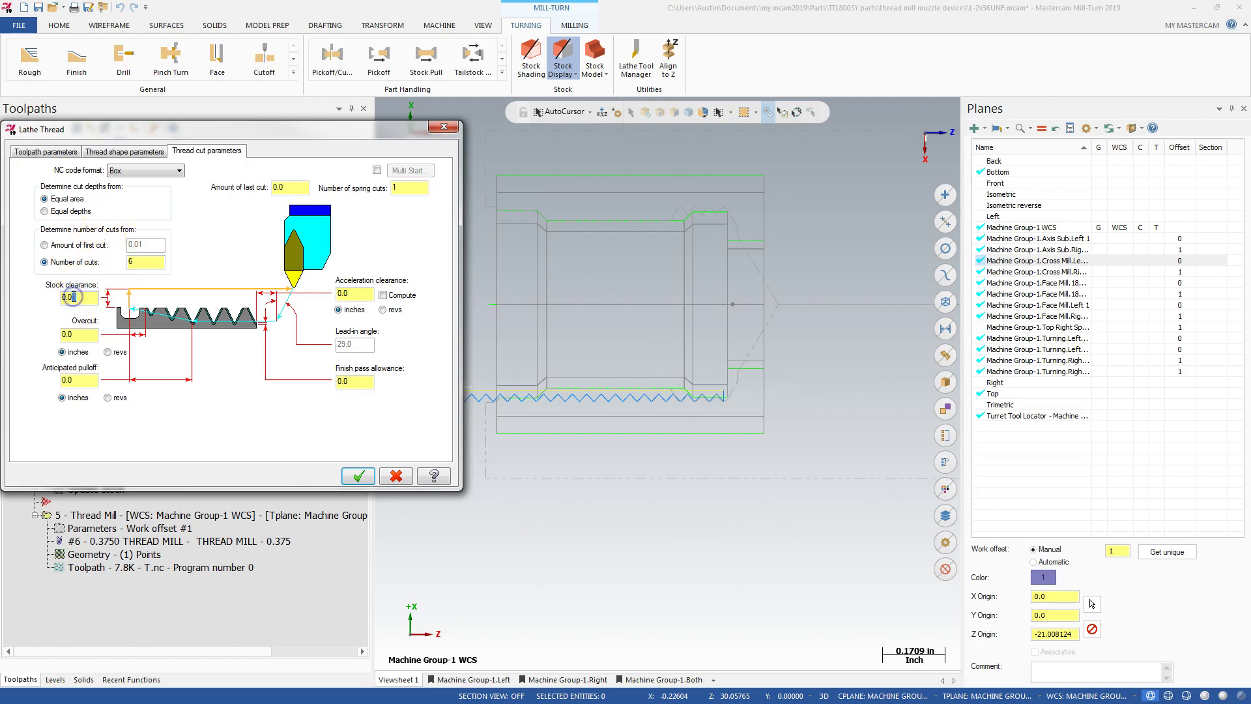
Accept the approach and retract reference points and apply the Lathe Thread changes
left_click(45, 151)
left_click(401, 447)
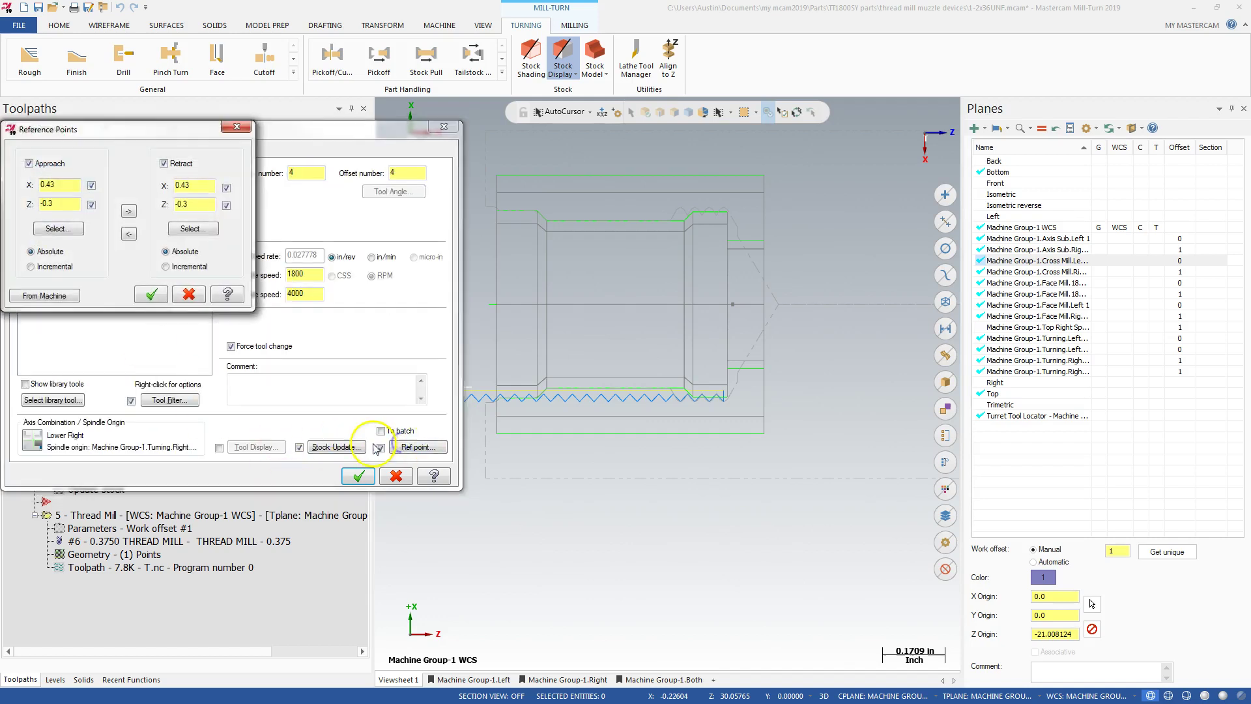
left_click(54, 204)
left_click(90, 195)
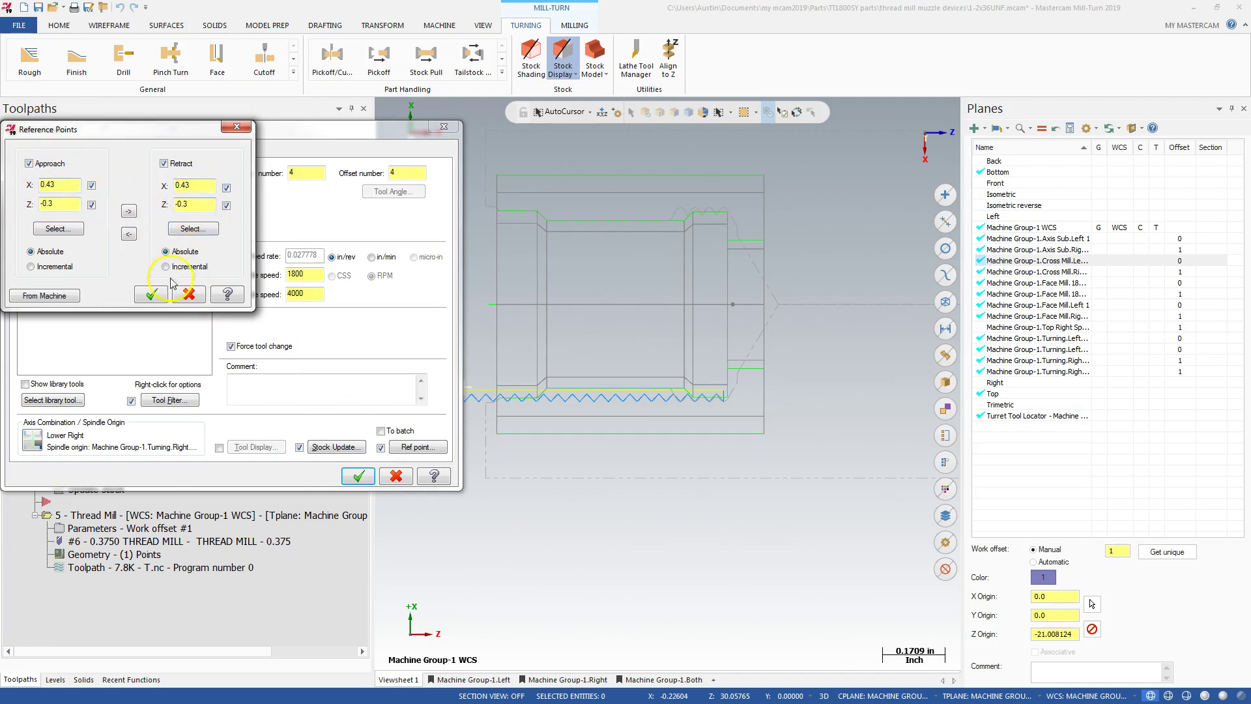
left_click(152, 294)
left_click(359, 475)
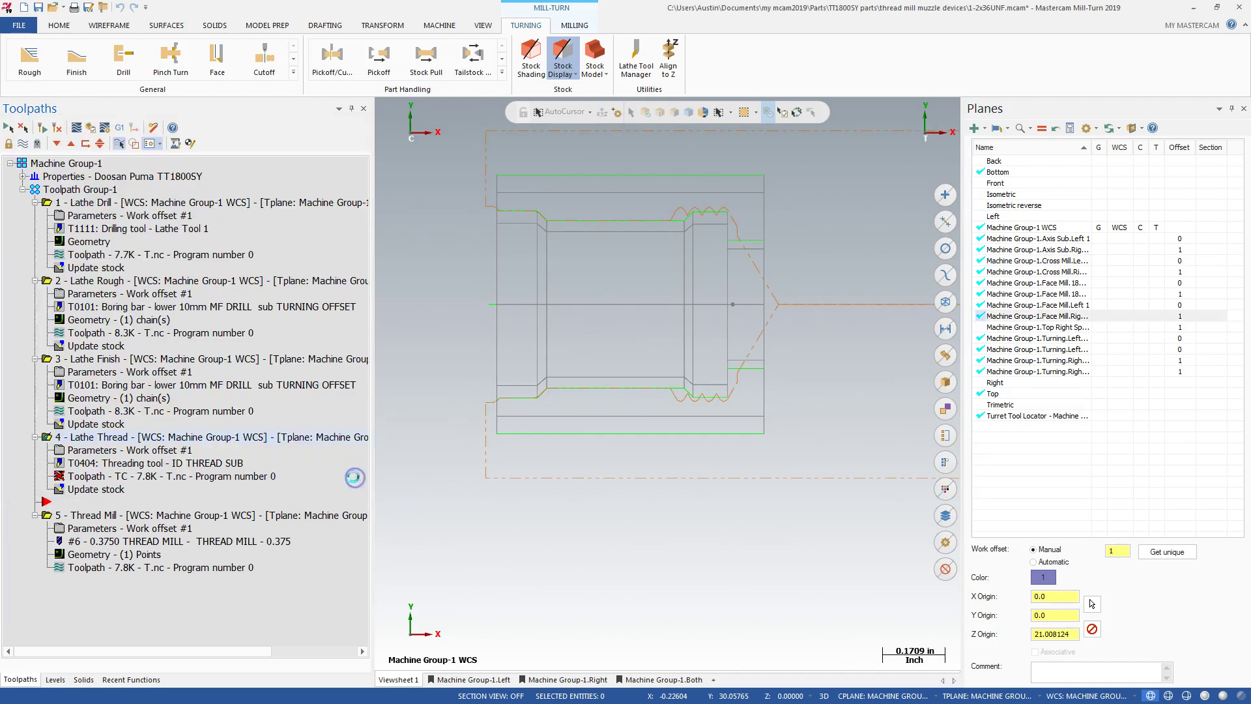
Regenerate the thread toolpath and backplot its passes along the bore from Z 0.65 to -0.05
left_click(37, 143)
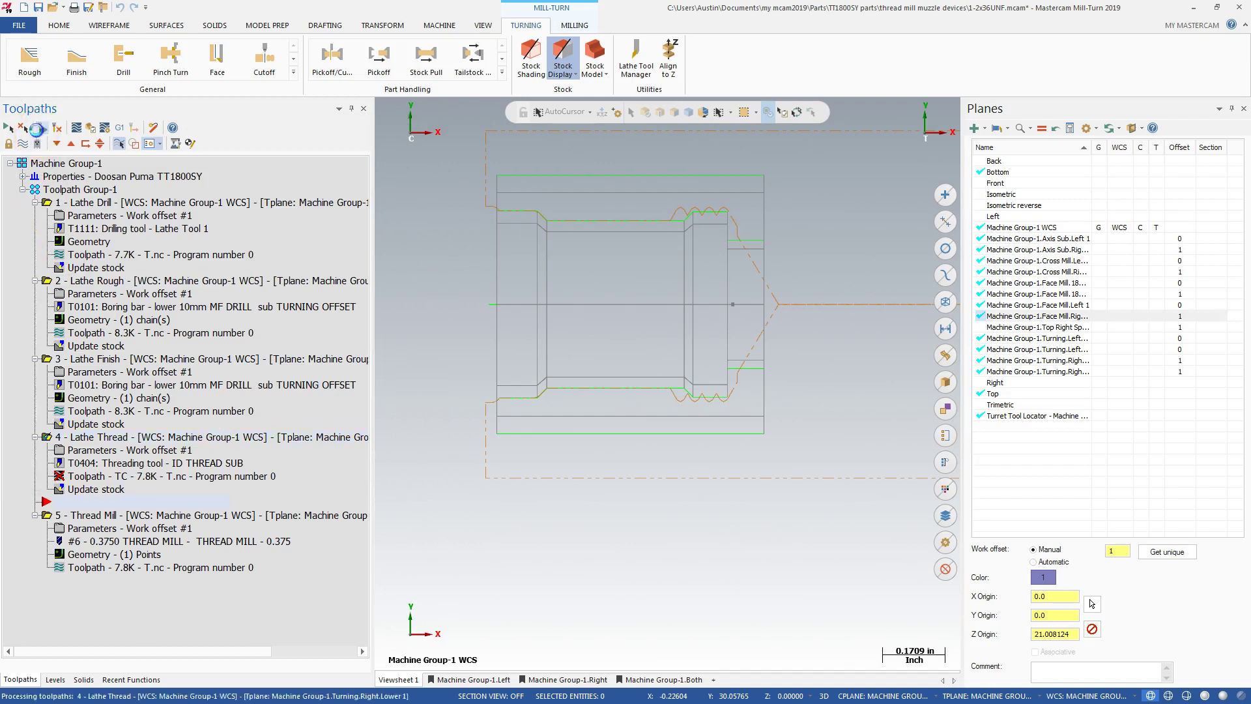
left_click(77, 127)
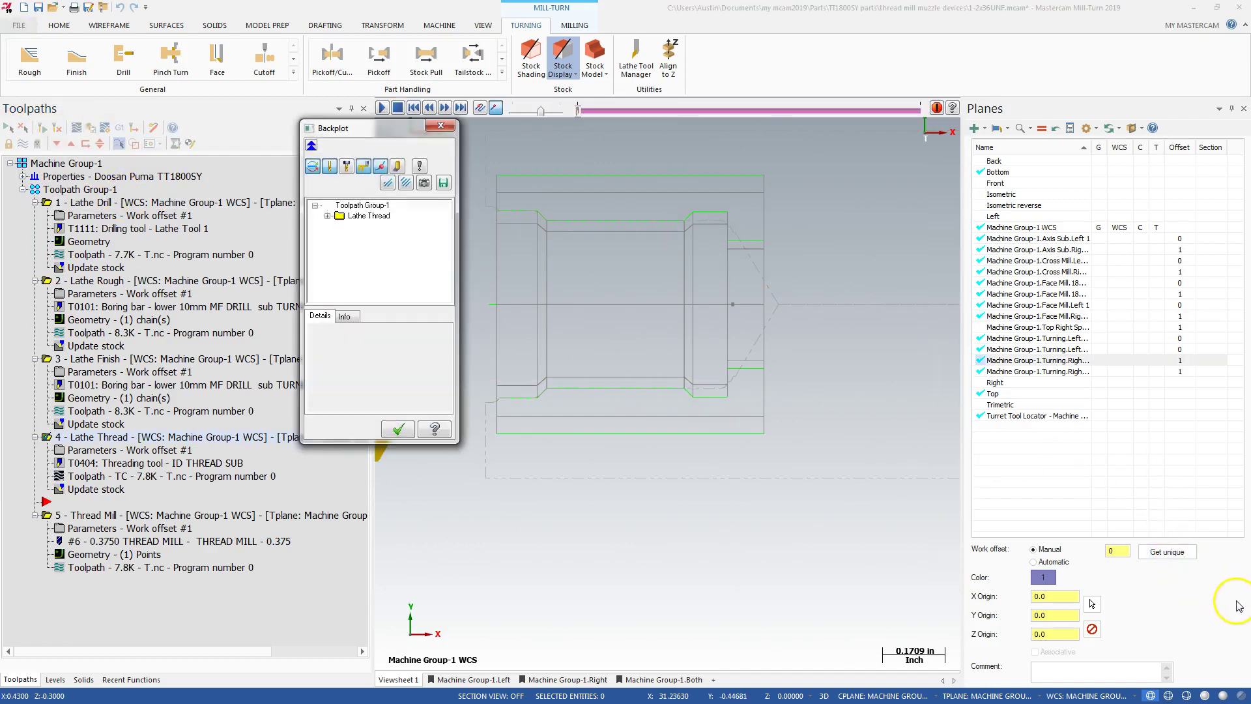
scroll(716, 404, "down", 2)
scroll(782, 425, "down", 3)
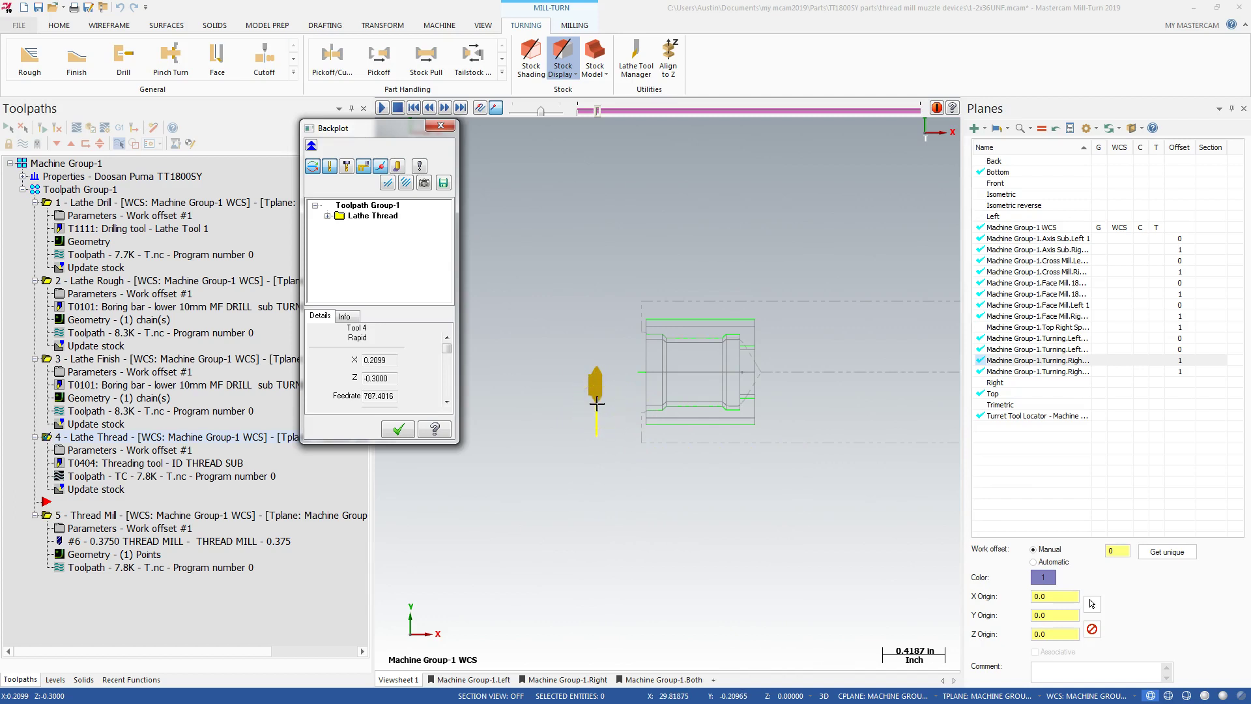
scroll(708, 415, "up", 2)
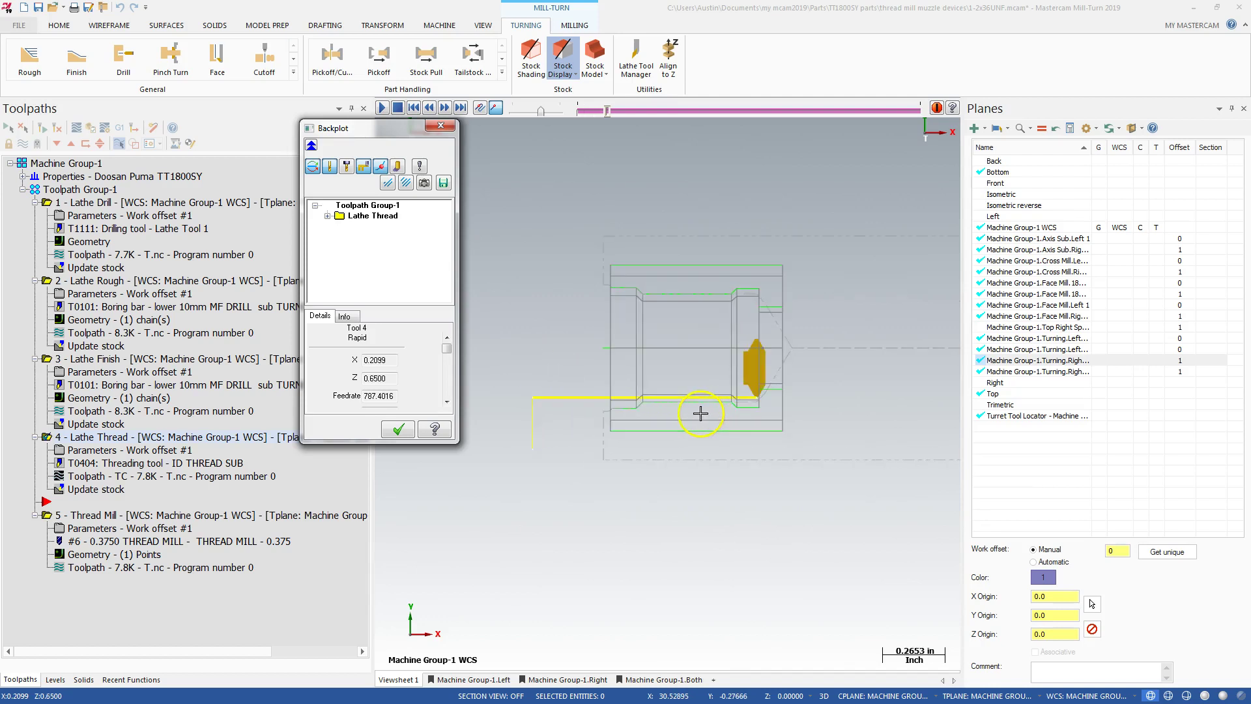
scroll(756, 375, "up", 1)
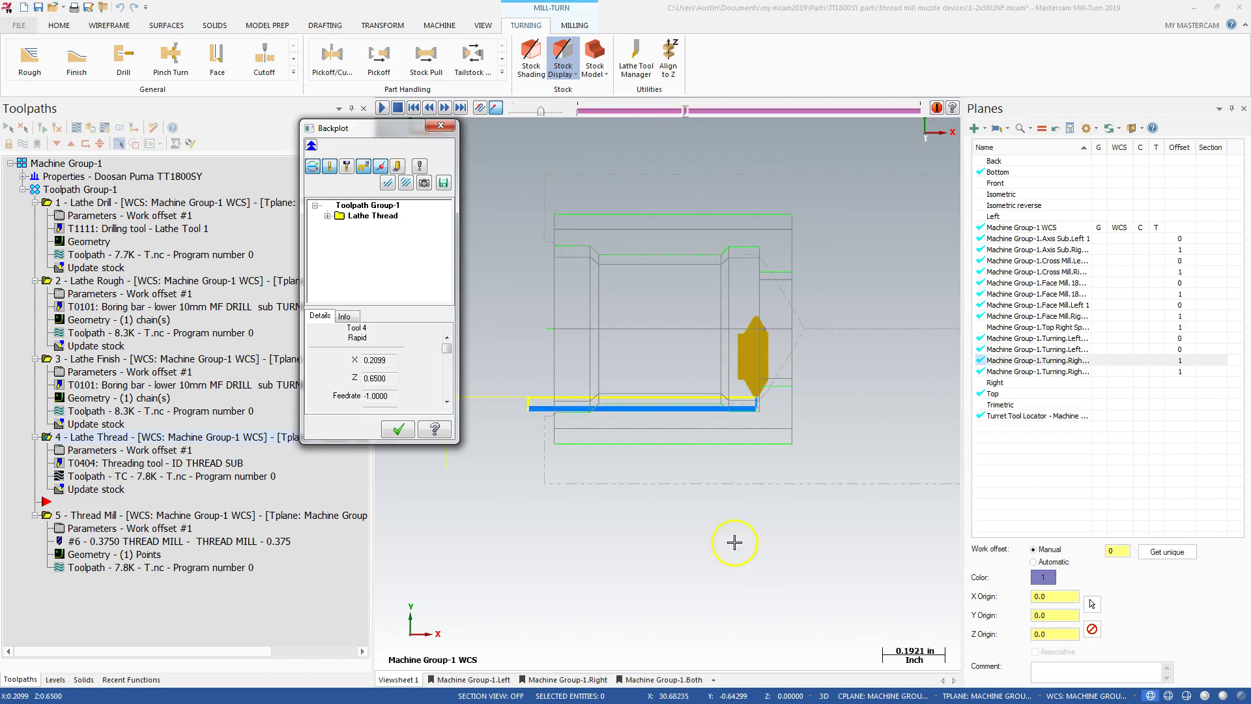
scroll(724, 521, "up", 10)
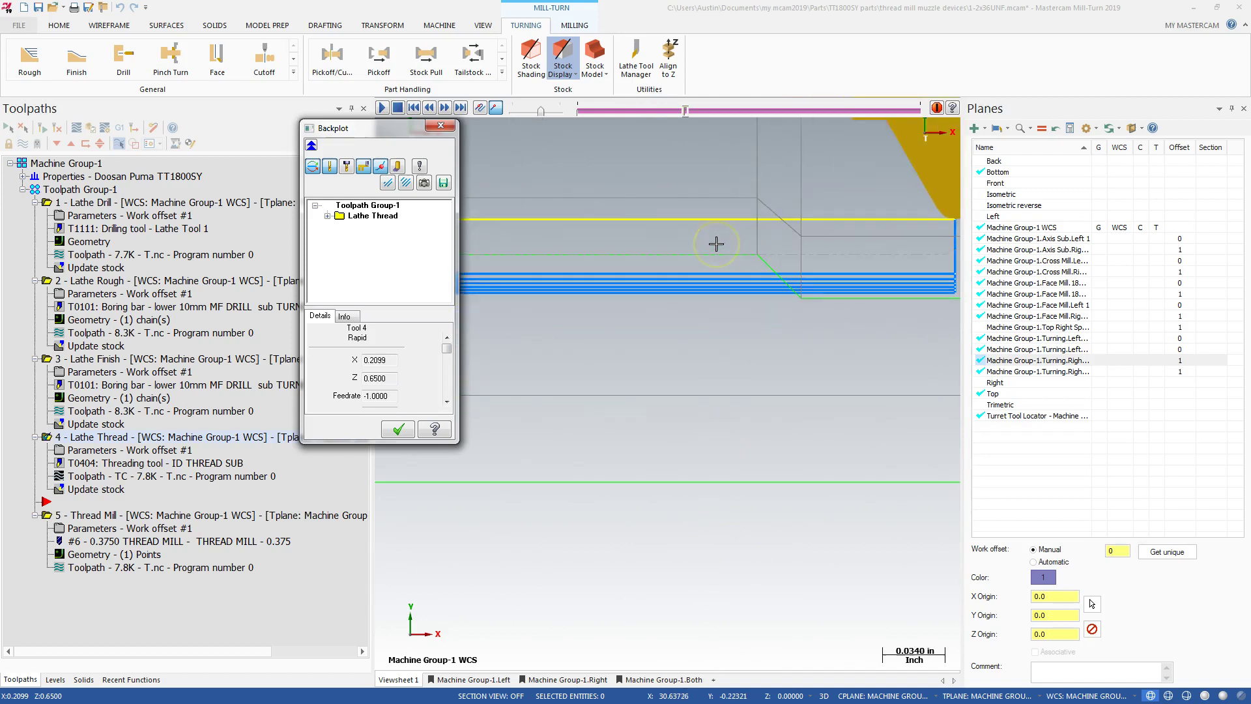
scroll(835, 235, "down", 4)
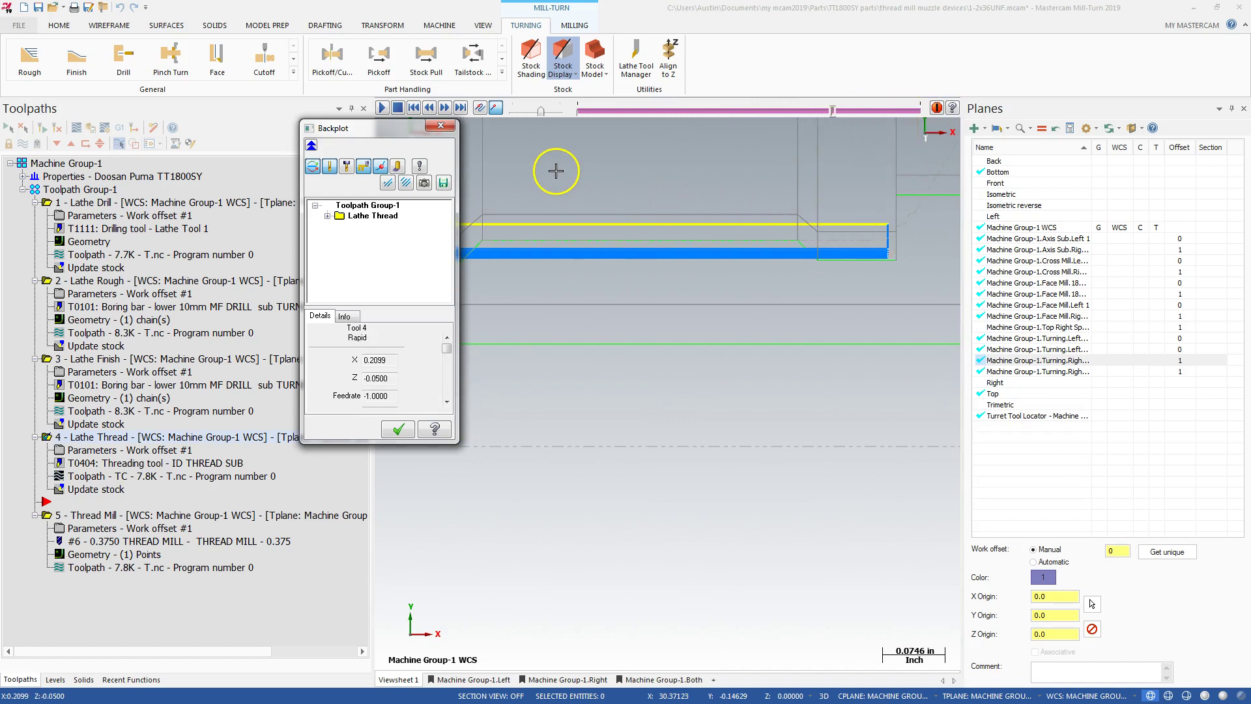
left_click(442, 126)
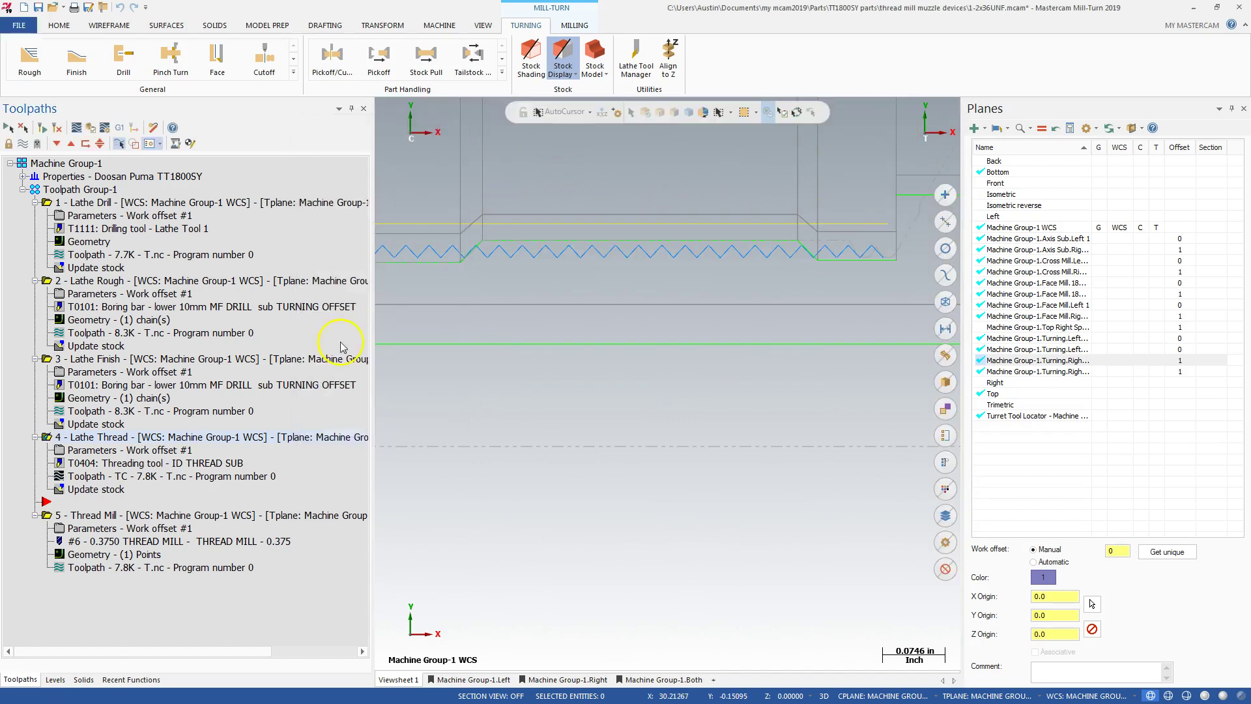
Reopen operation 4's Lathe Thread parameters and keep Box NC format with 6 equal-area cuts
left_click(93, 451)
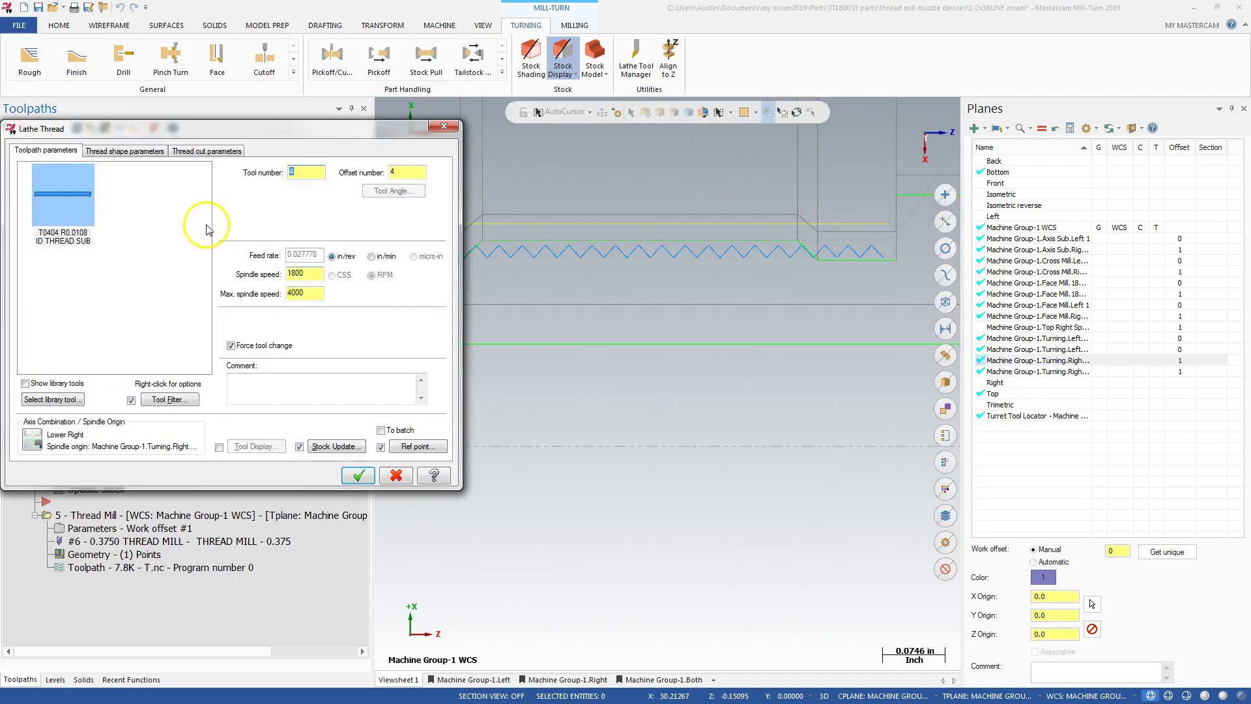
left_click(203, 151)
left_click(42, 150)
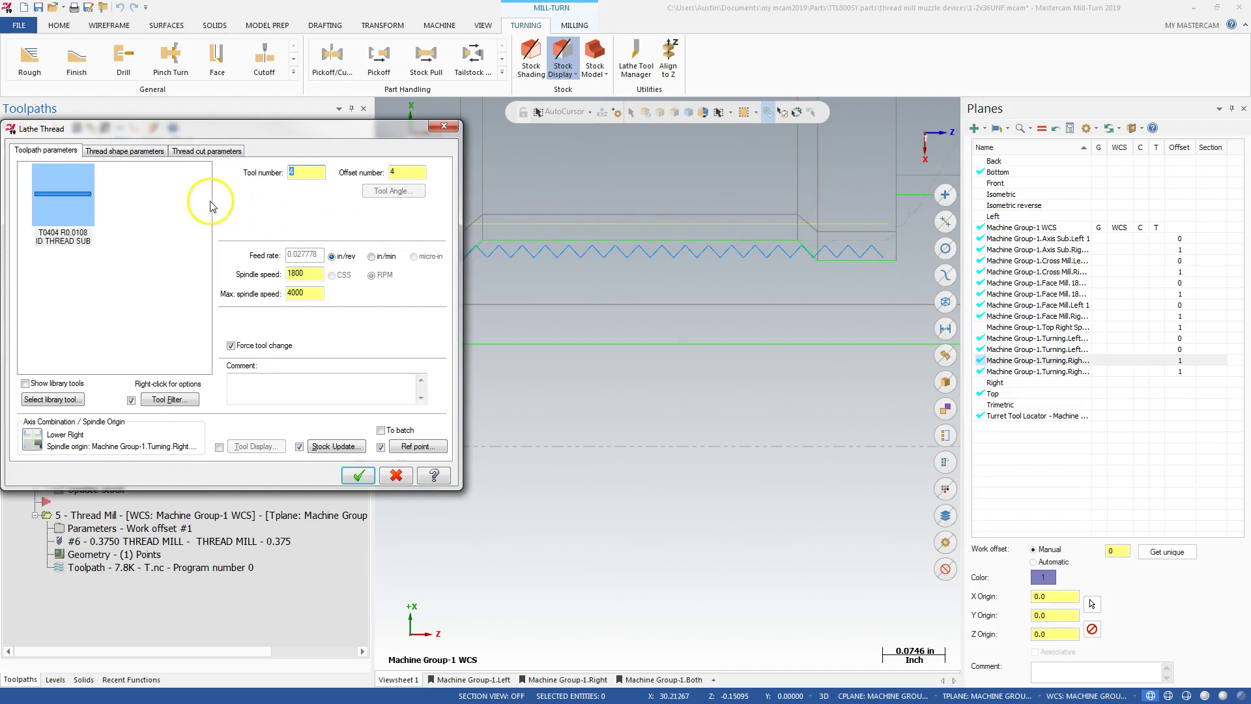
left_click(209, 153)
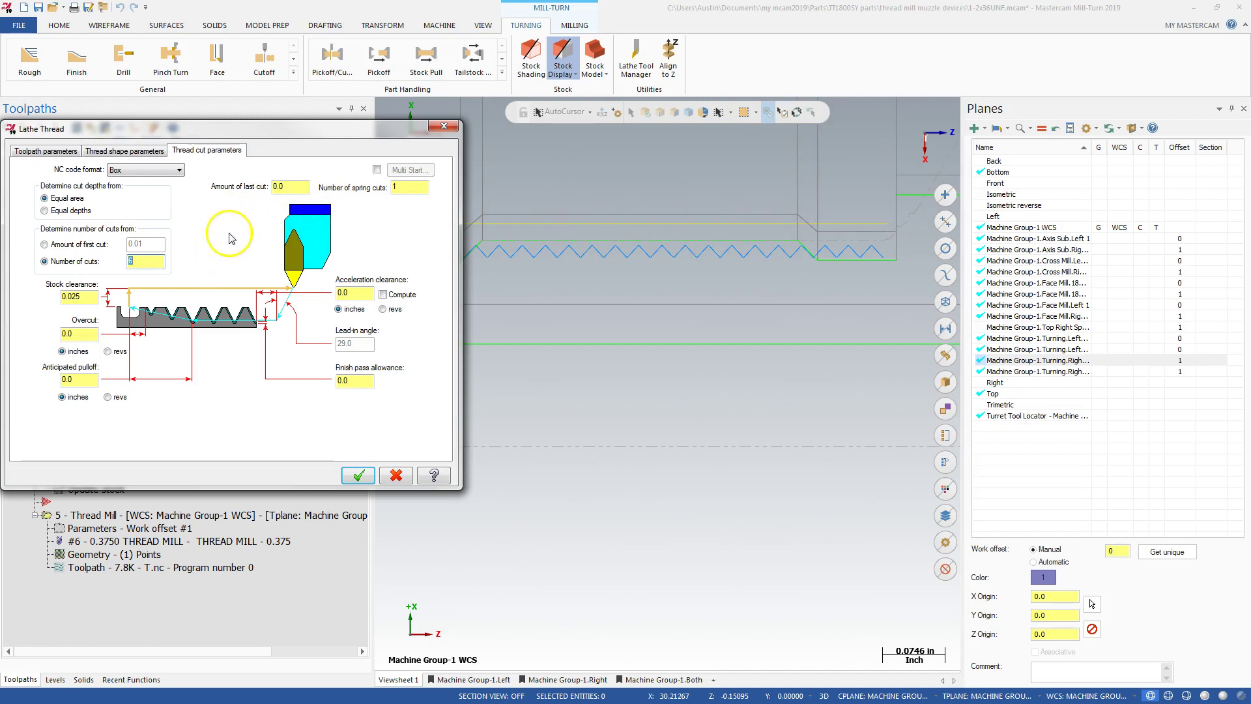
left_click(173, 171)
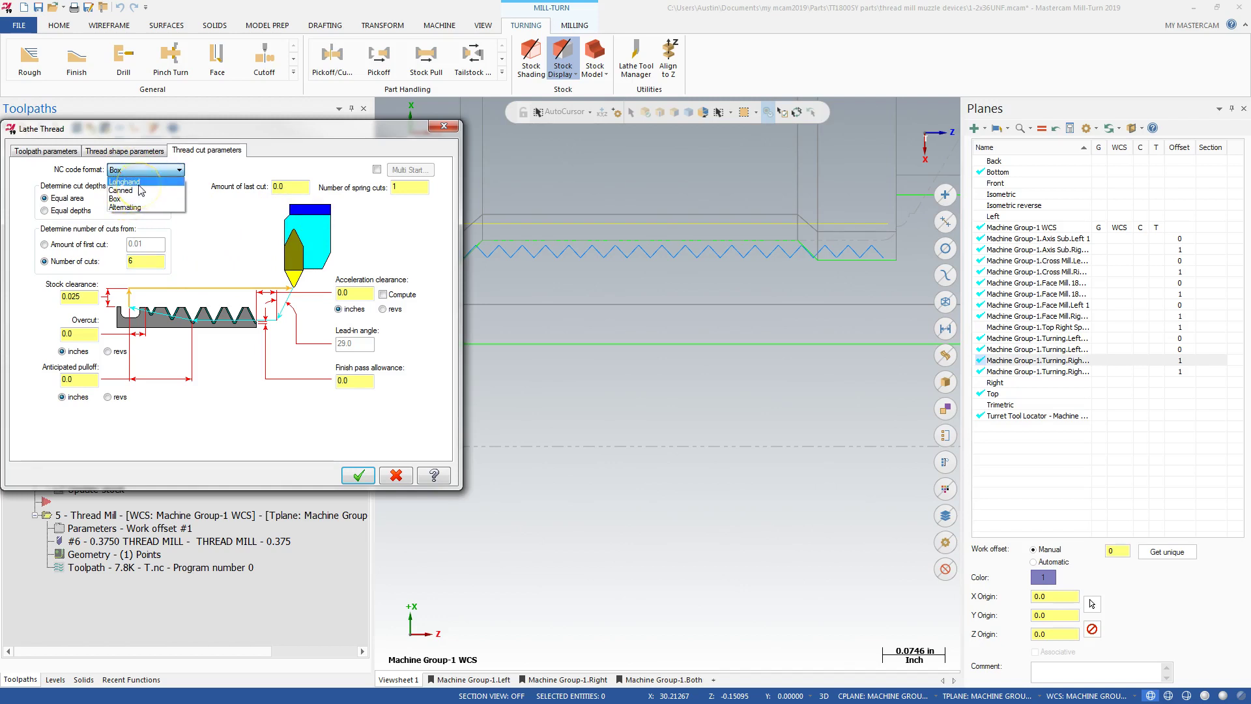
left_click(215, 228)
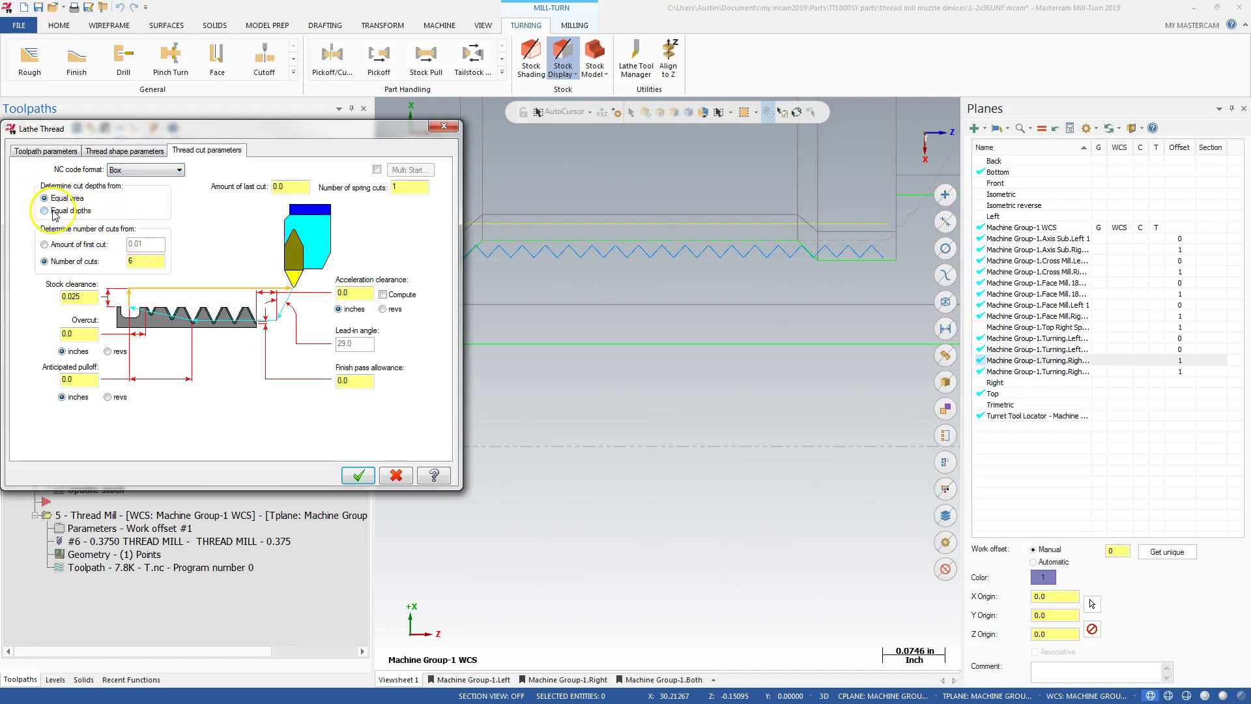
Change the thread cut to 9 equal-depth cuts with Longhand NC code format
left_click(144, 261)
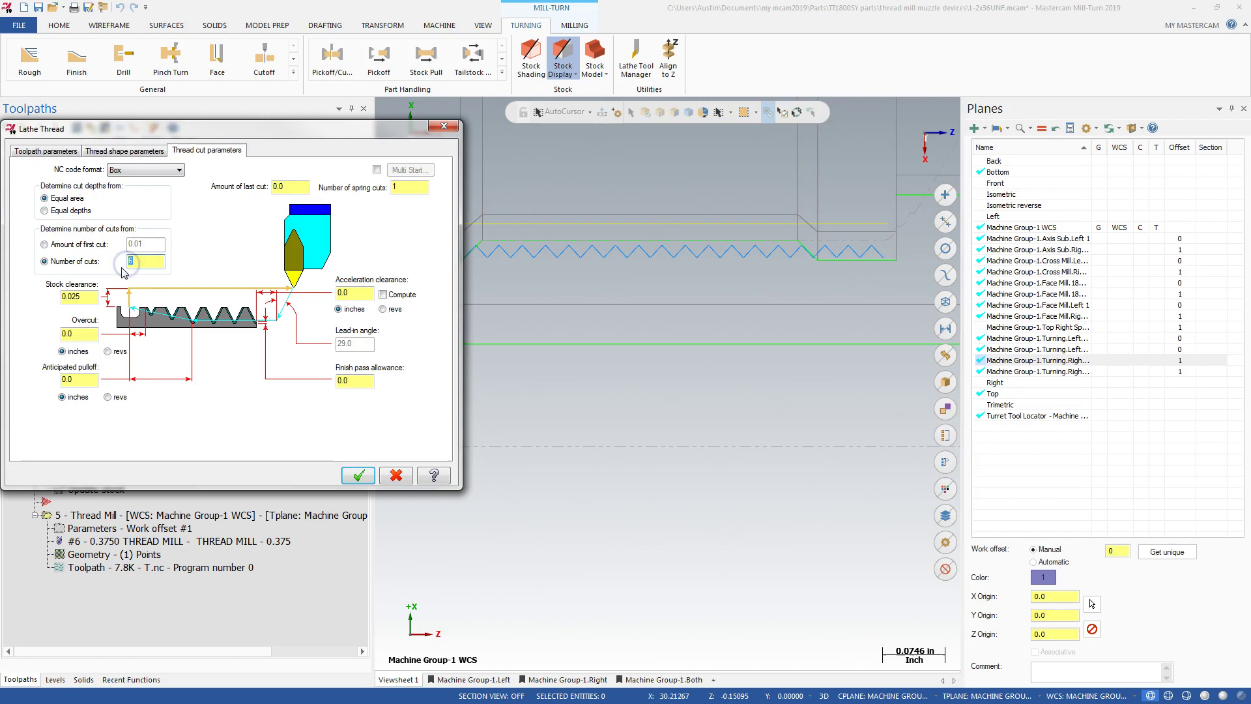
left_click(44, 211)
left_click(120, 151)
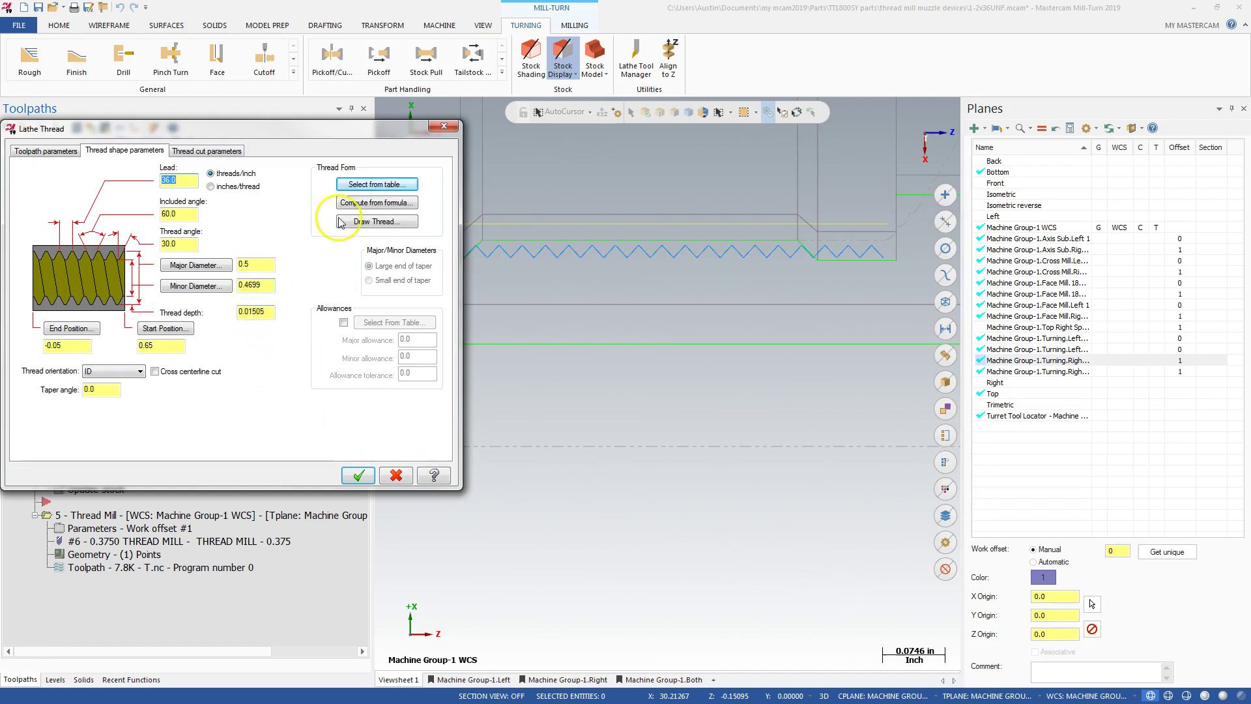
left_click(231, 152)
left_click(135, 262)
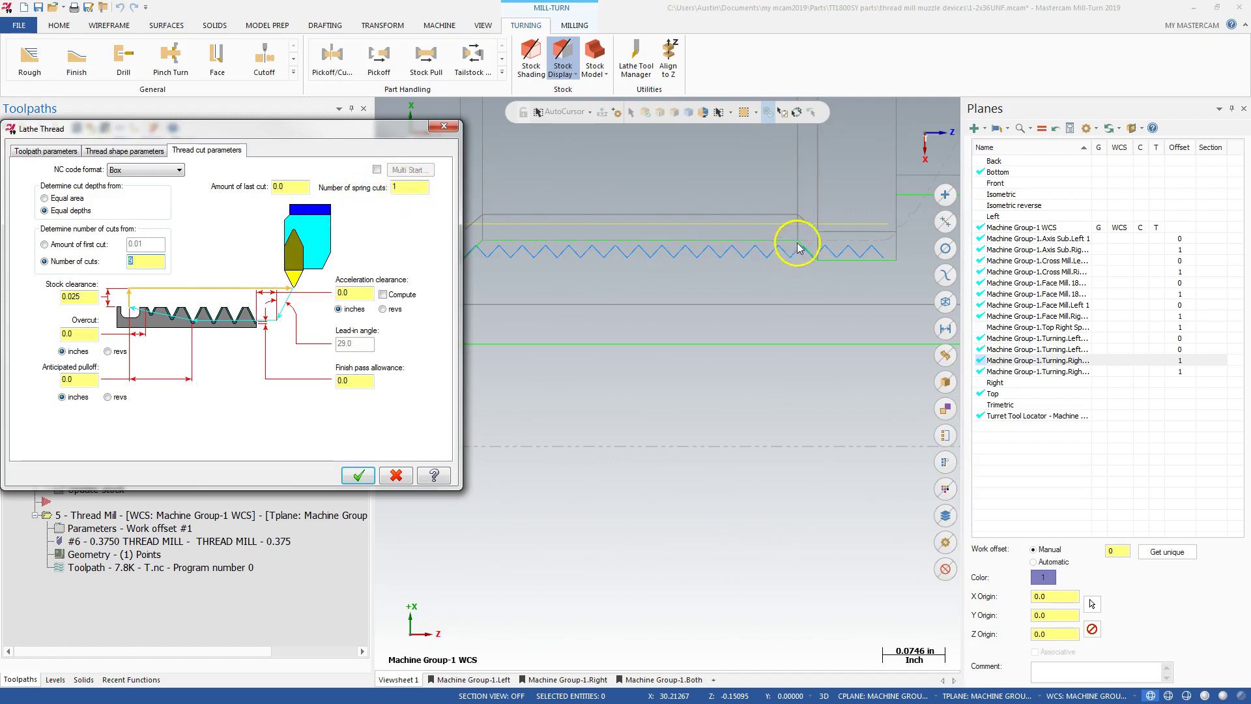
left_click(148, 170)
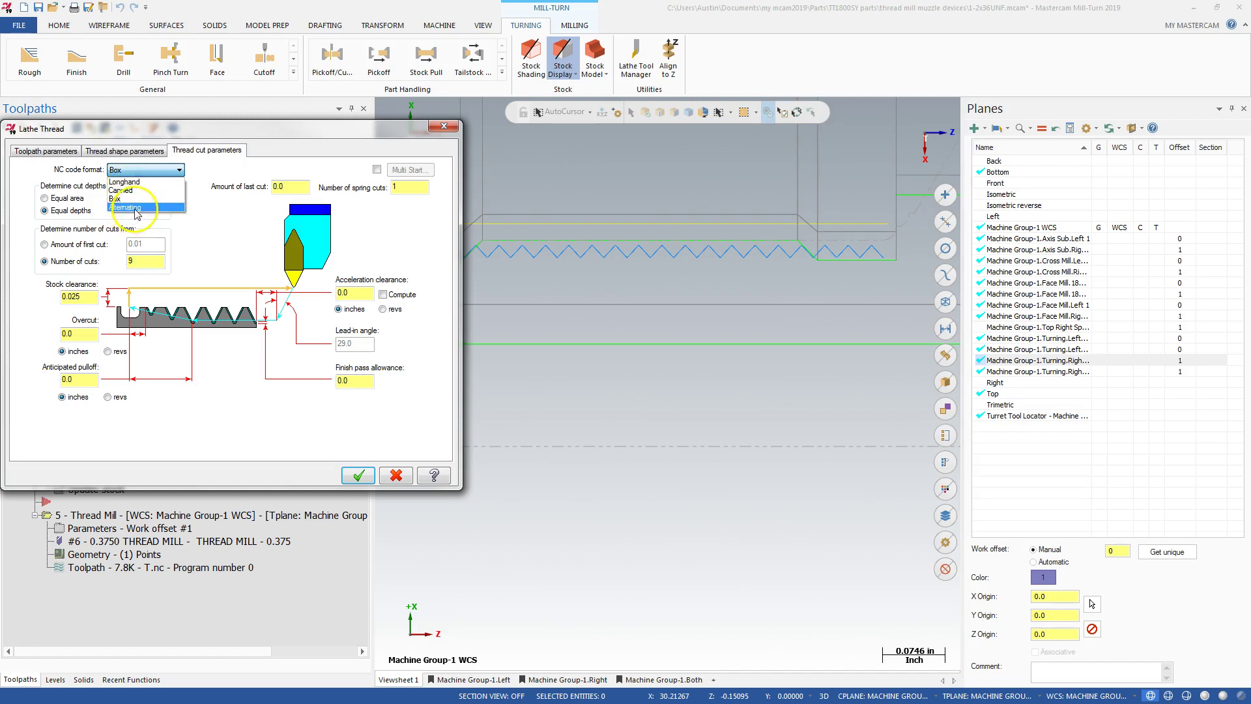
left_click(125, 182)
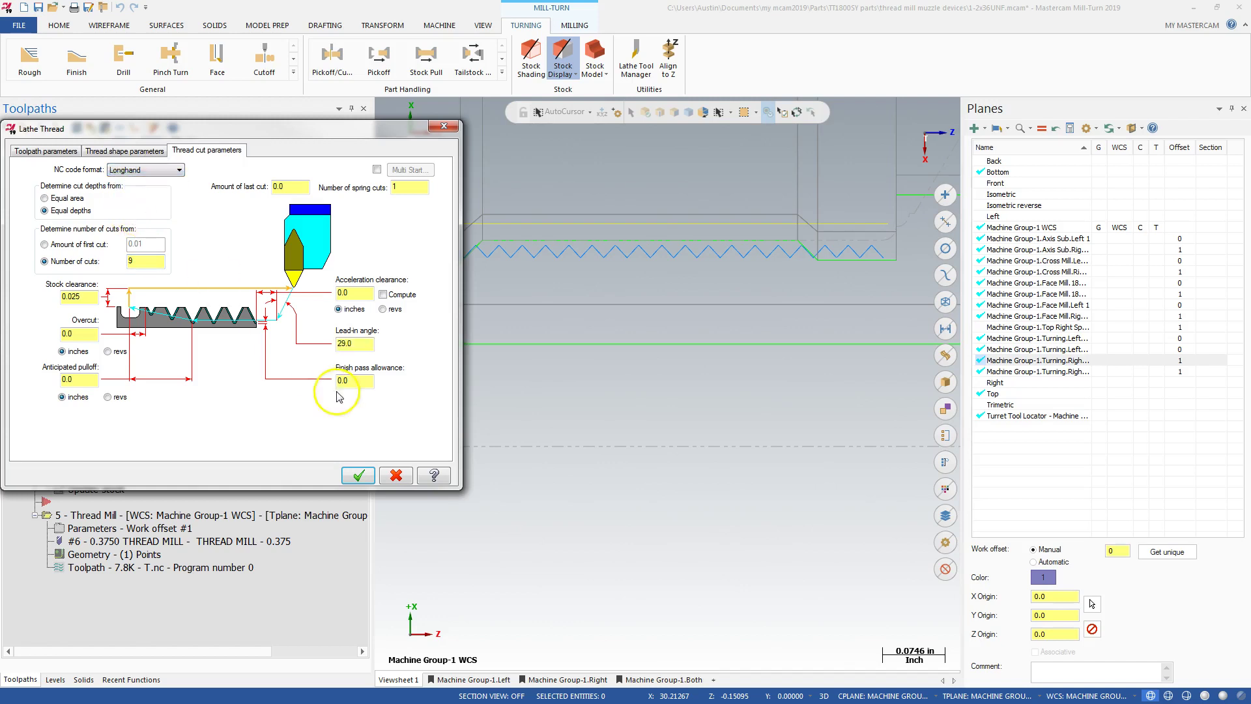
Apply the 9-cut Longhand settings and regenerate the Lathe Thread toolpath
left_click(361, 476)
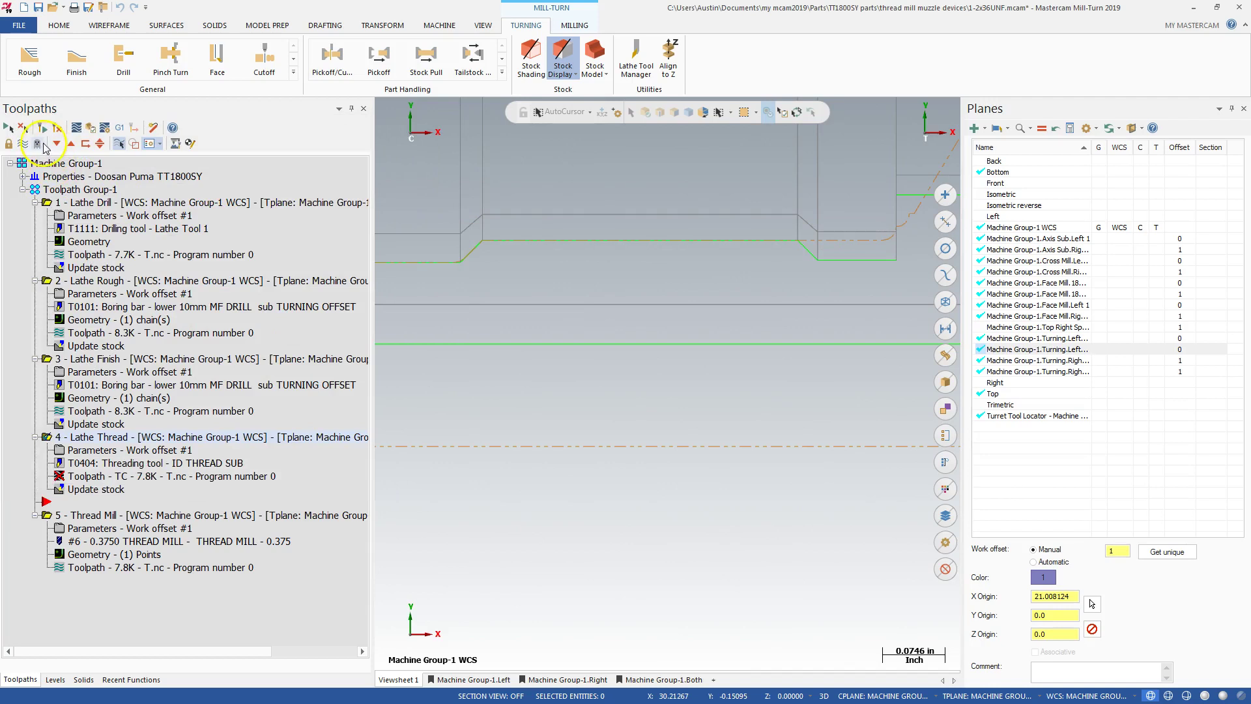
left_click(44, 133)
scroll(754, 374, "down", 3)
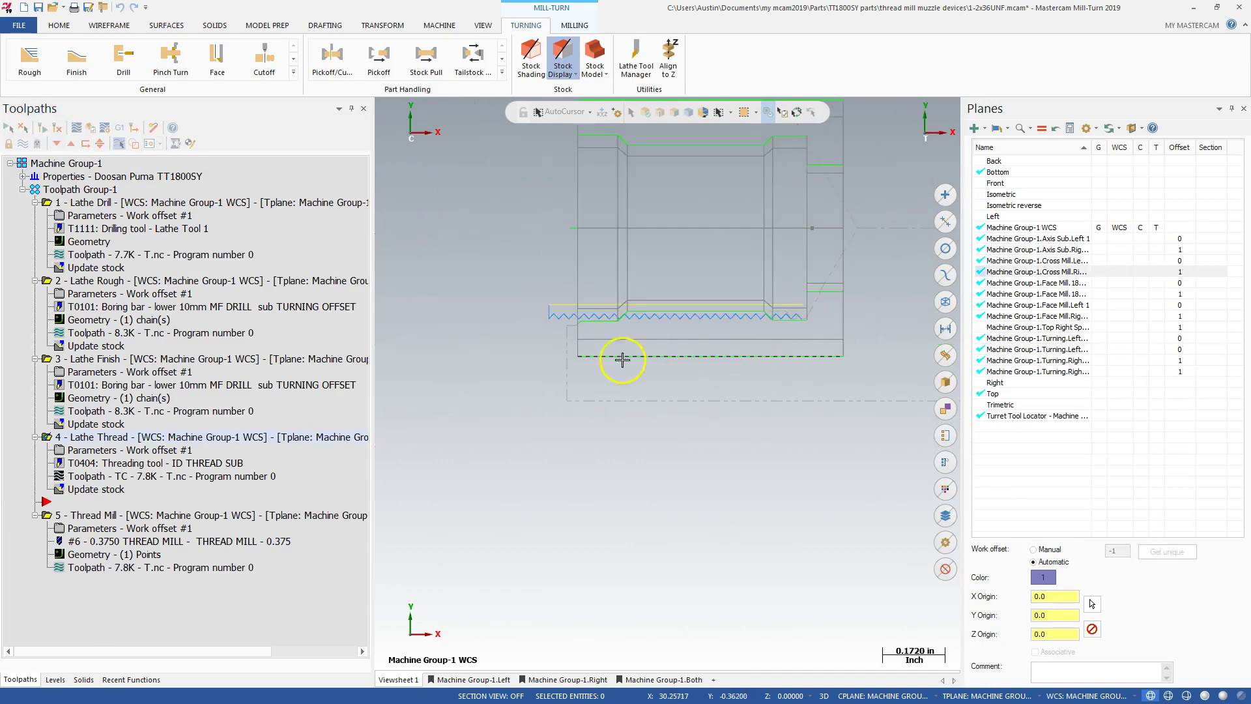
Backplot the updated thread toolpath, zooming in on its passes, then reopen the Lathe Thread parameters
left_click(76, 127)
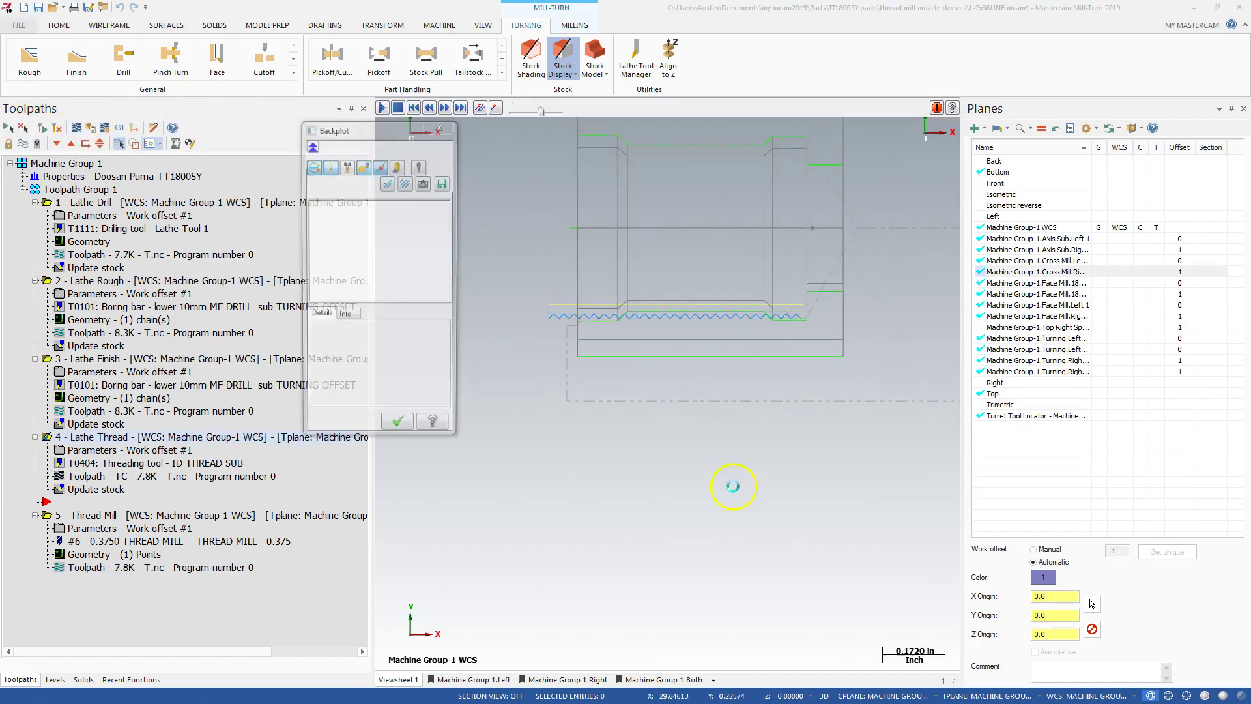
key("r")
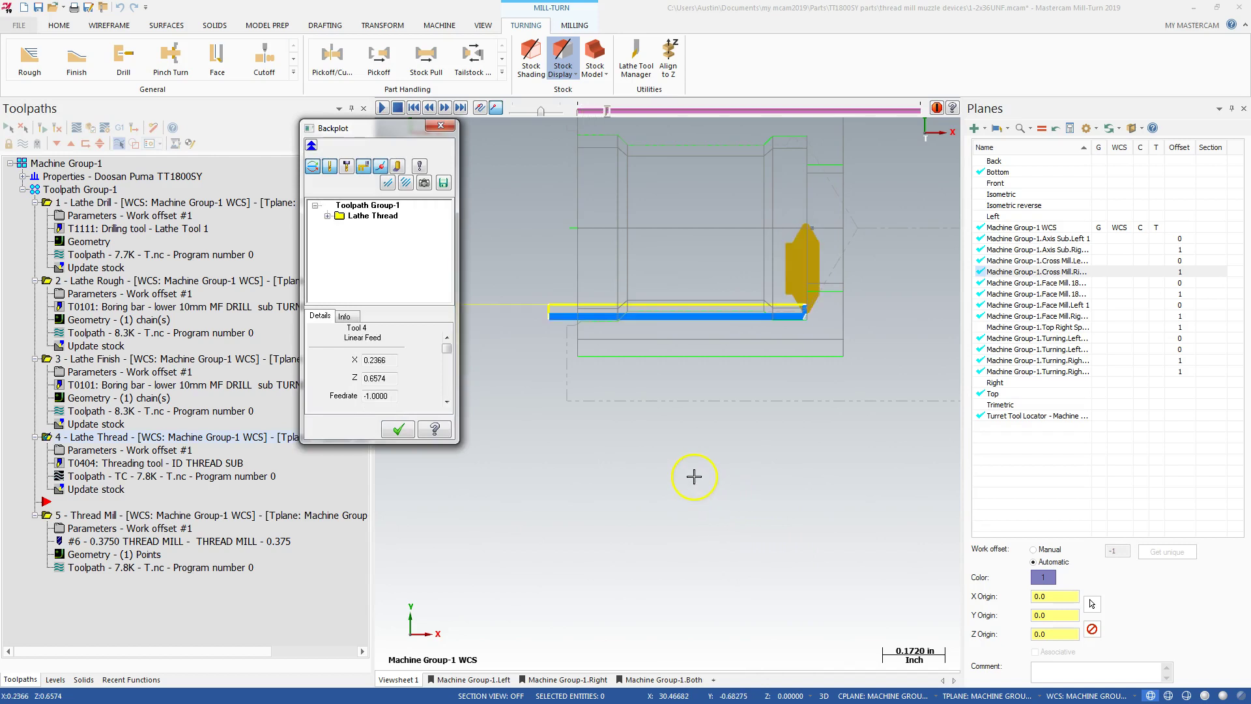
scroll(720, 293, "up", 4)
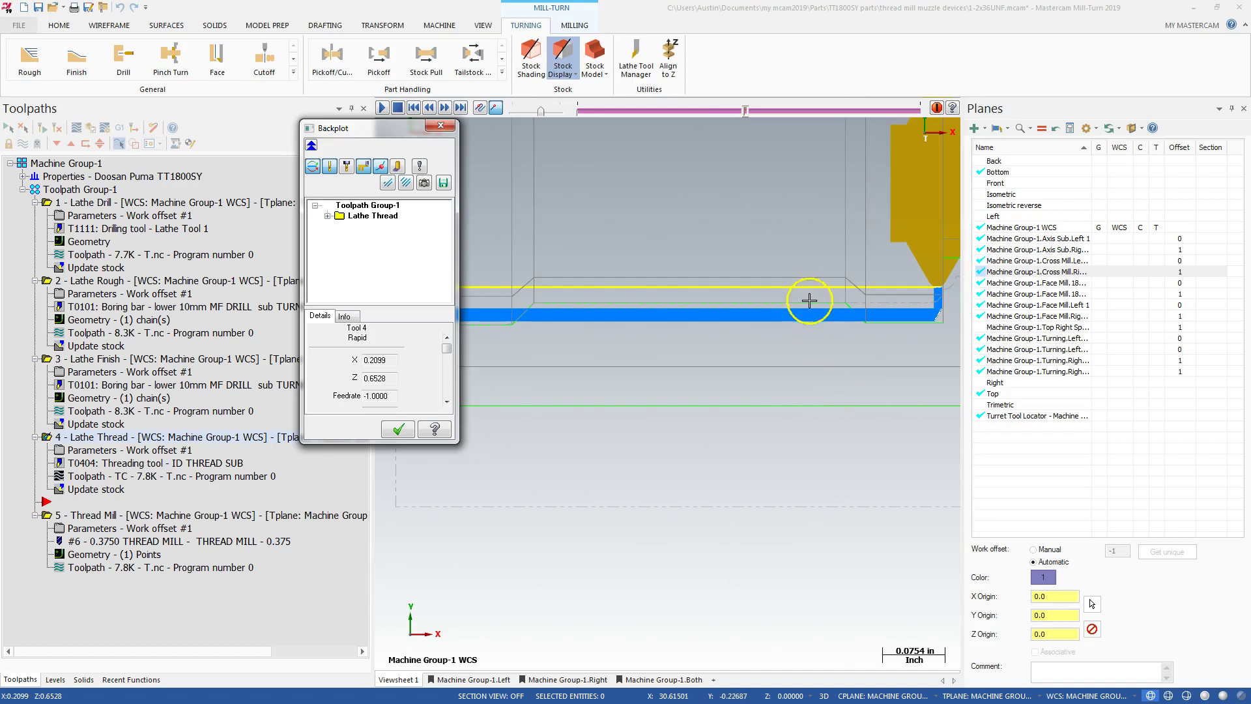
scroll(803, 307, "up", 2)
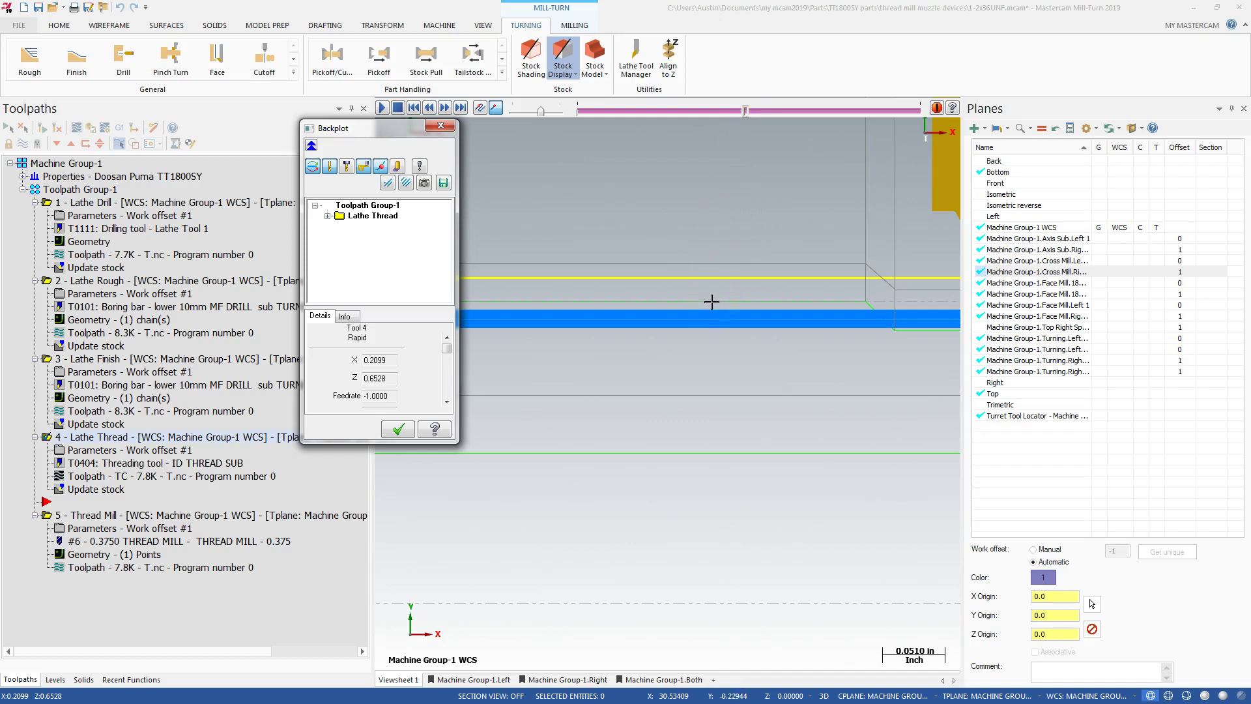
scroll(711, 299, "up", 7)
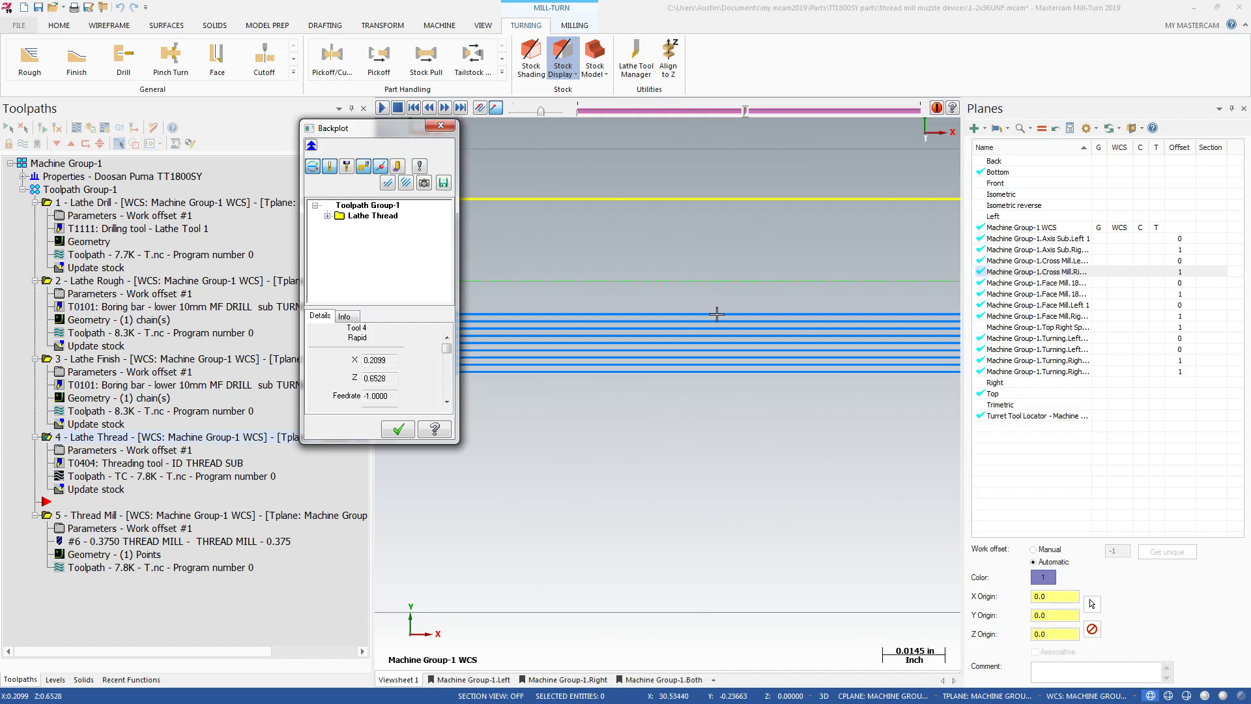
scroll(717, 315, "down", 8)
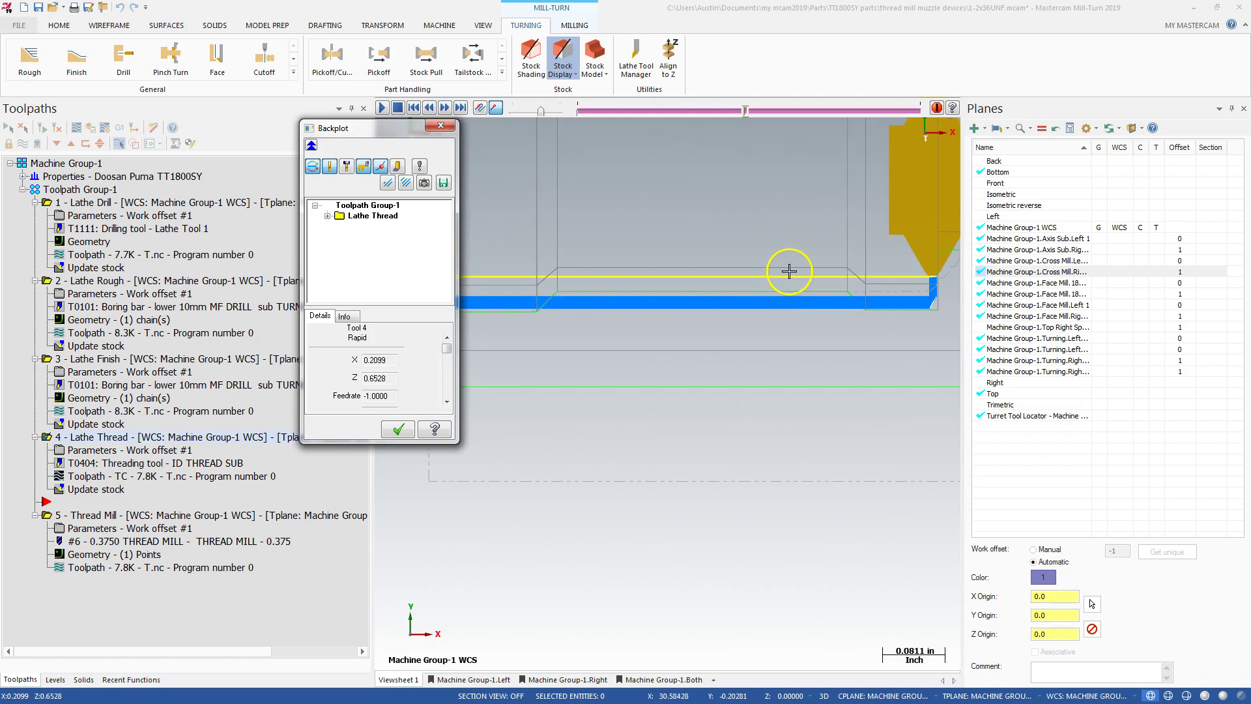
scroll(883, 290, "up", 4)
scroll(695, 315, "up", 8)
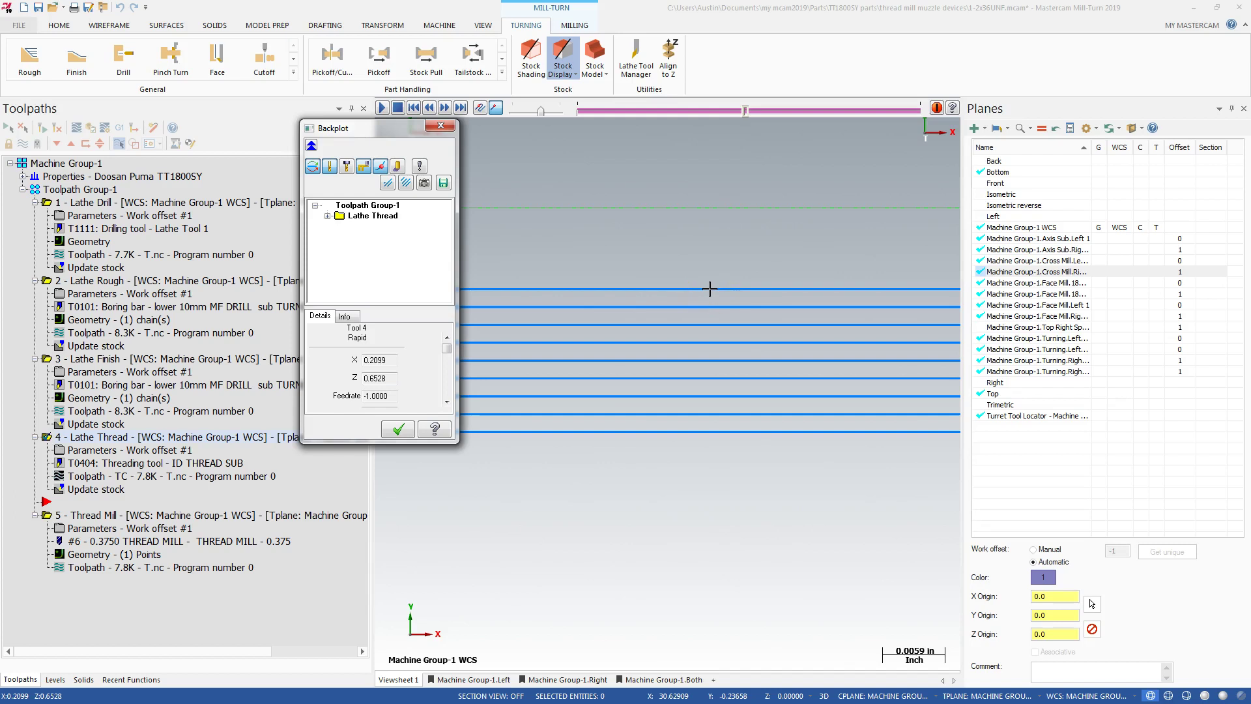
left_click(707, 300)
left_click(712, 293)
left_click(682, 270)
left_click(399, 429)
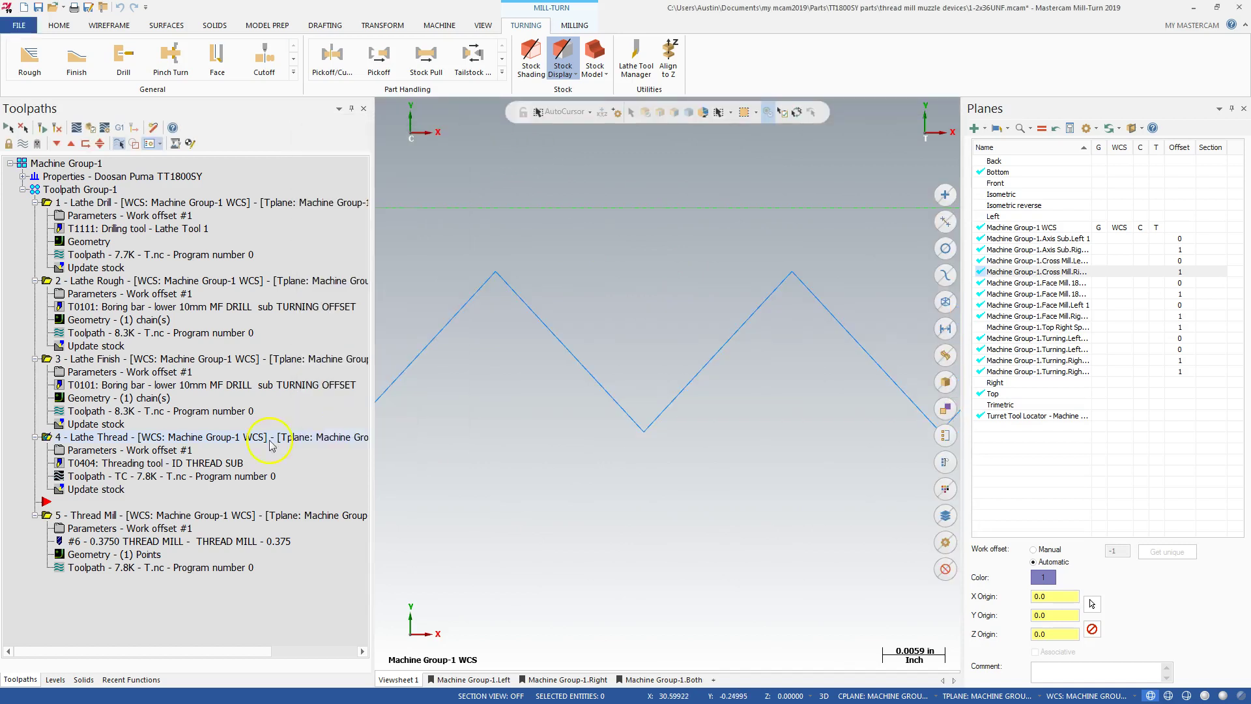
left_click(90, 448)
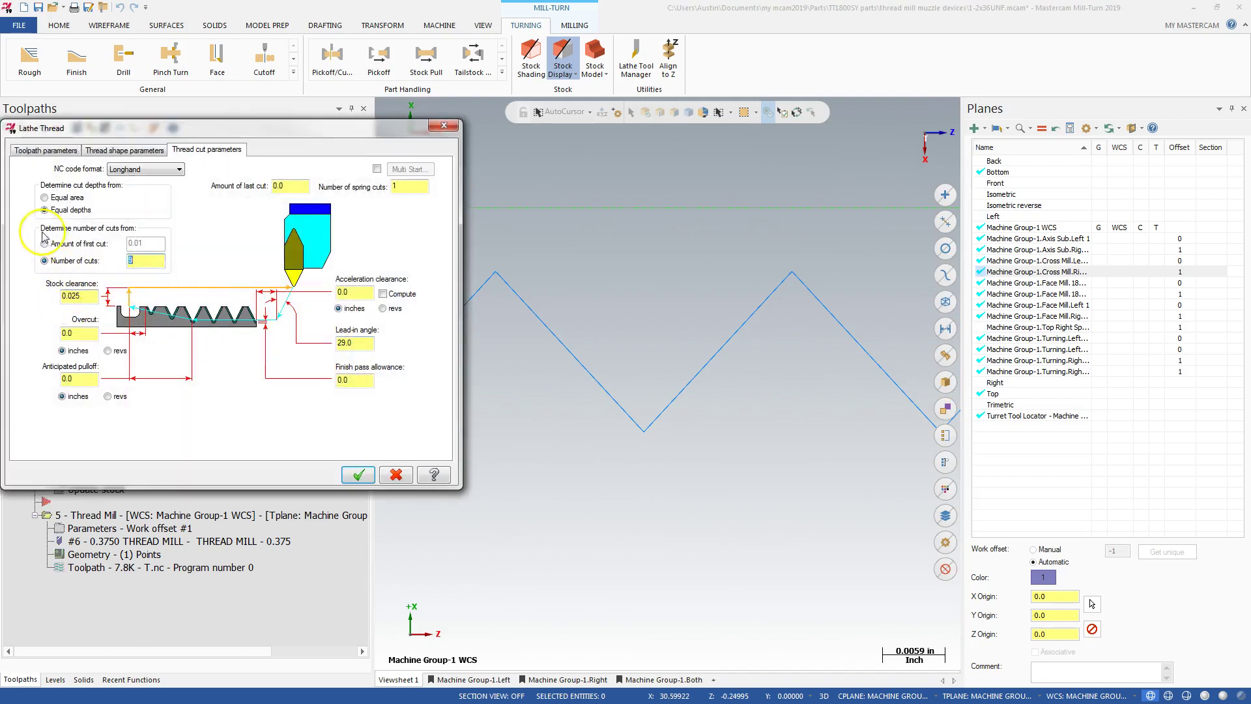
Base the thread's cut count on a 0.006 first-cut amount and accept the change
left_click(56, 198)
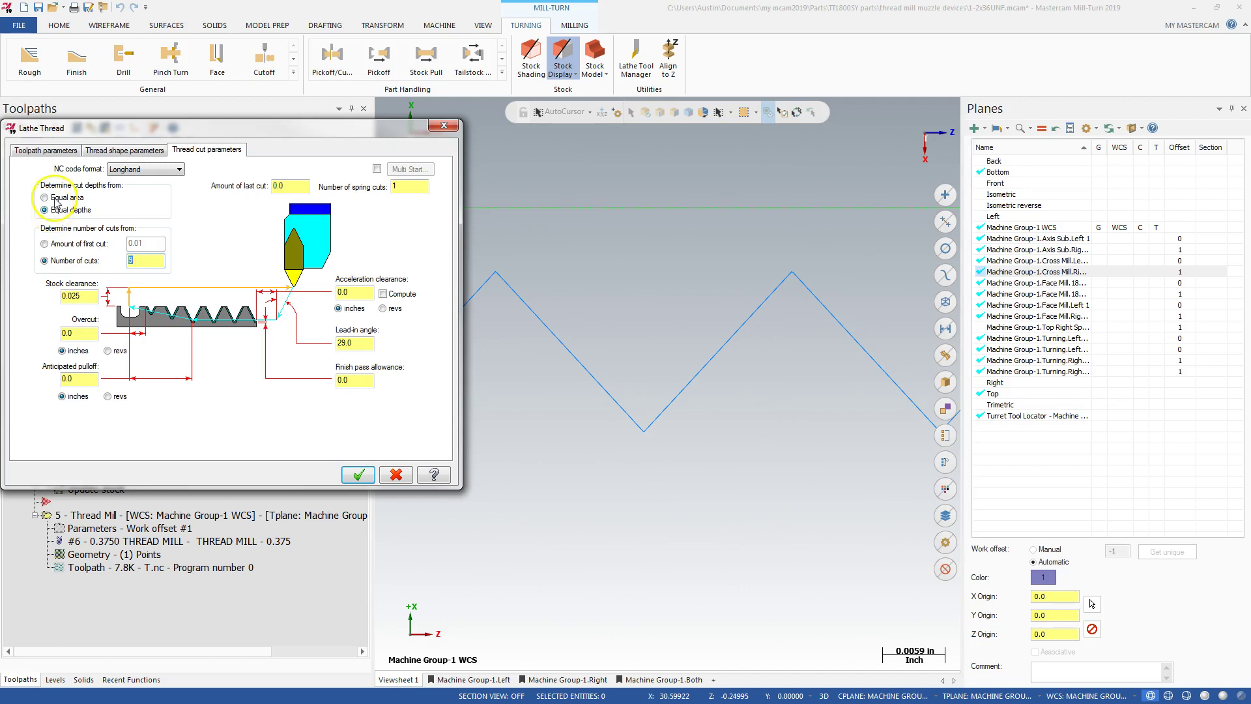
left_click(64, 244)
left_click(138, 245)
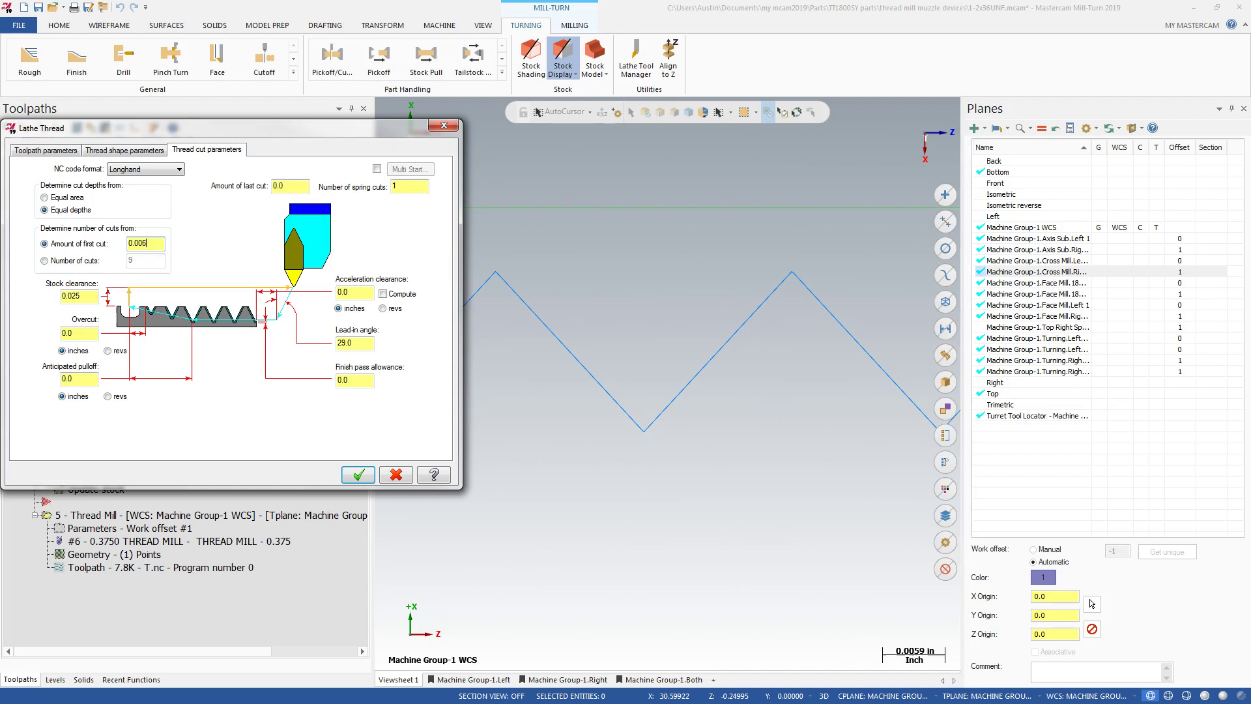
left_click(357, 474)
Regenerate the Lathe Thread toolpath, backplot it to view the passes, then reopen its parameters
left_click(57, 127)
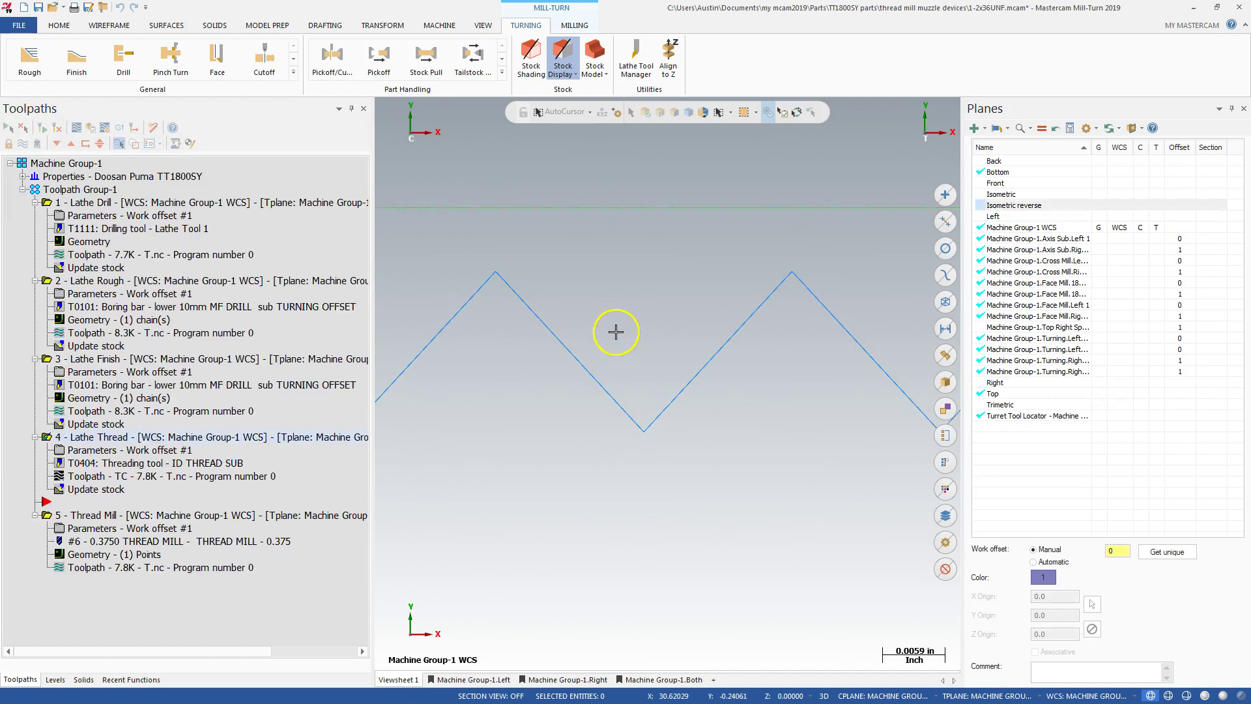
left_click(76, 127)
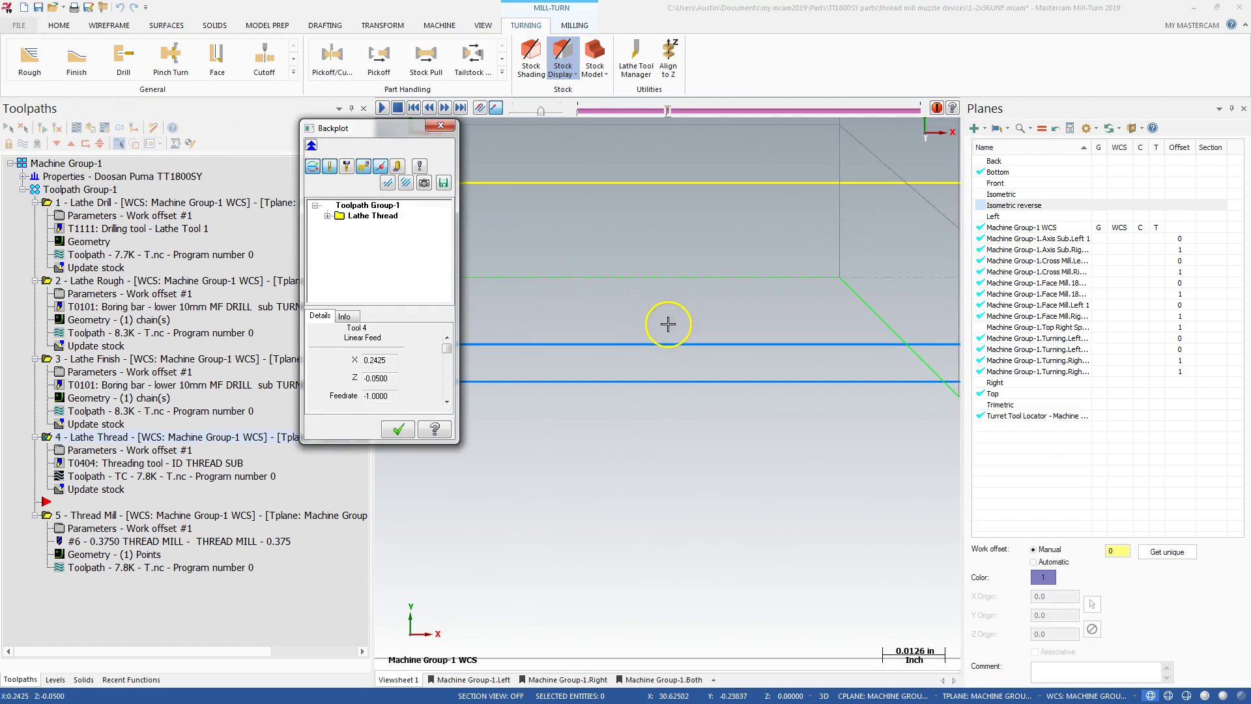
scroll(738, 310, "down", 2)
scroll(768, 309, "down", 3)
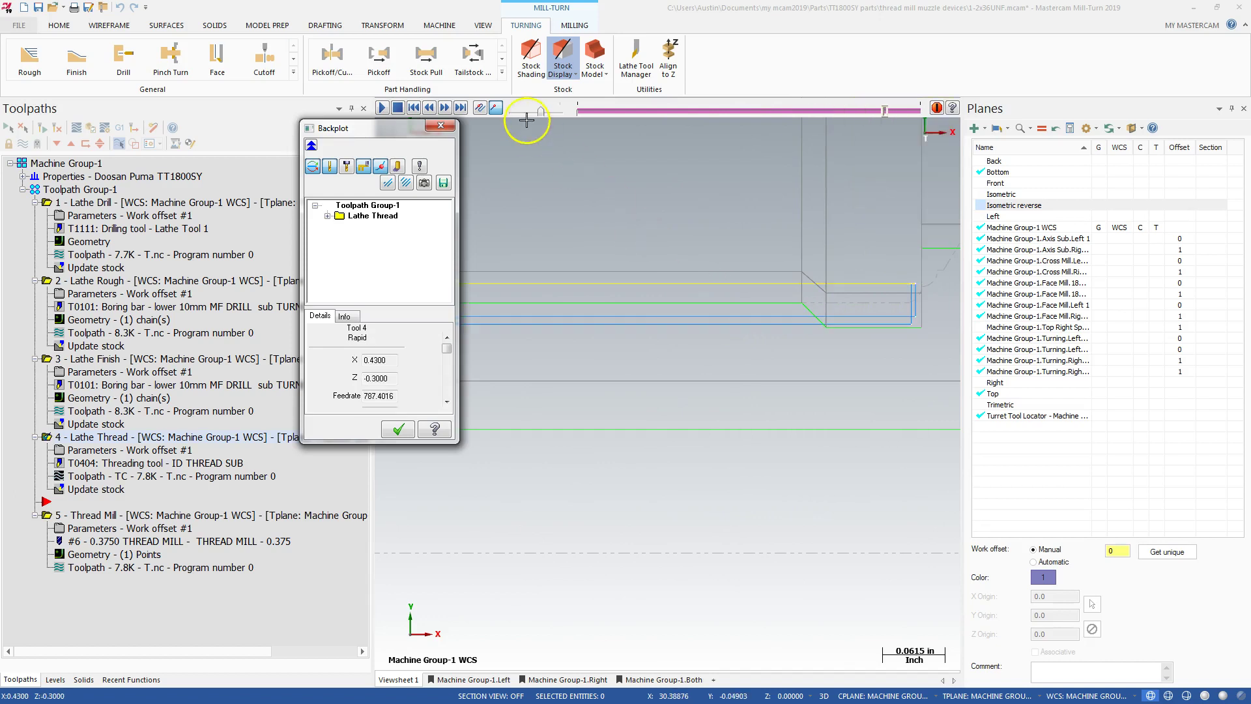
left_click(438, 126)
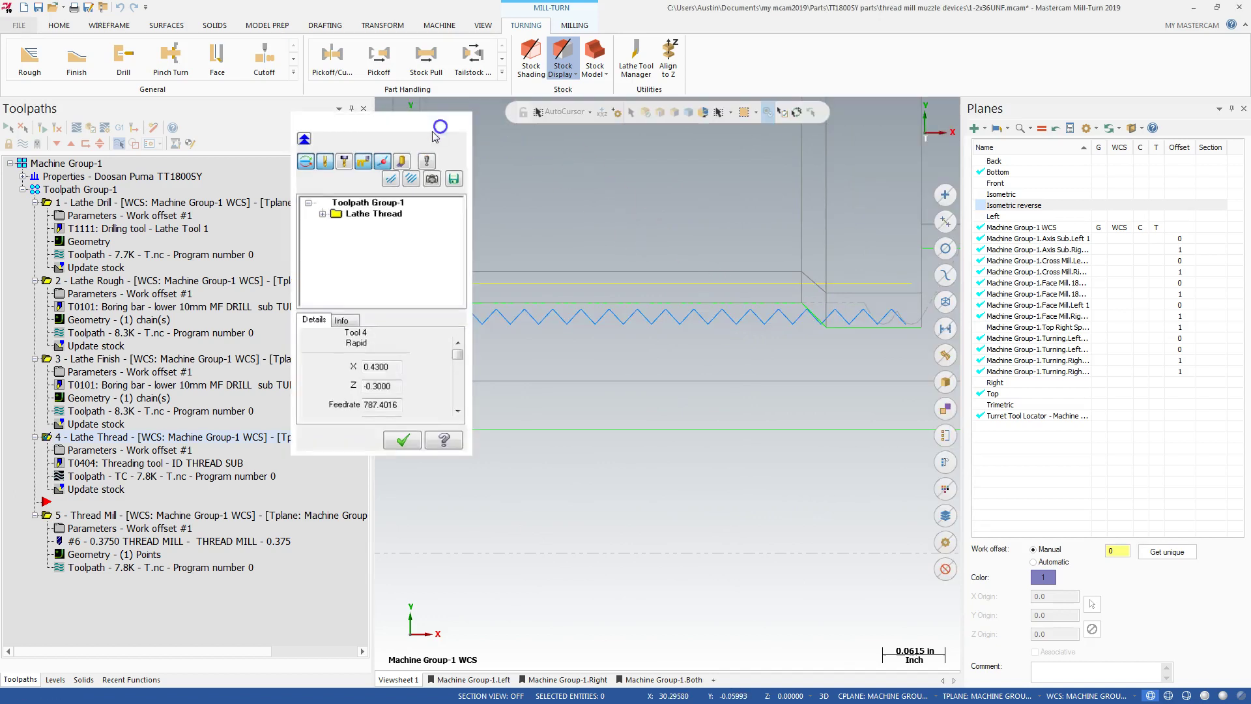
left_click(86, 451)
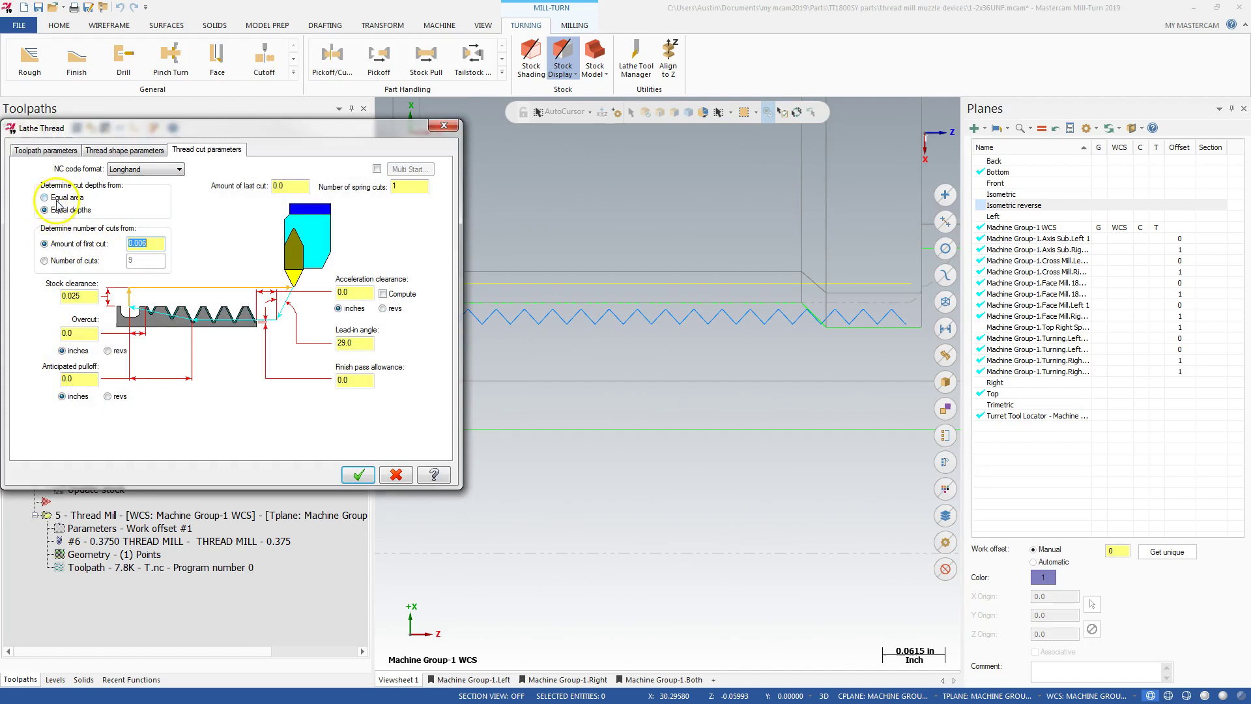
Switch the thread cut depths to equal area, then backplot and zoom in on the resulting passes
left_click(45, 197)
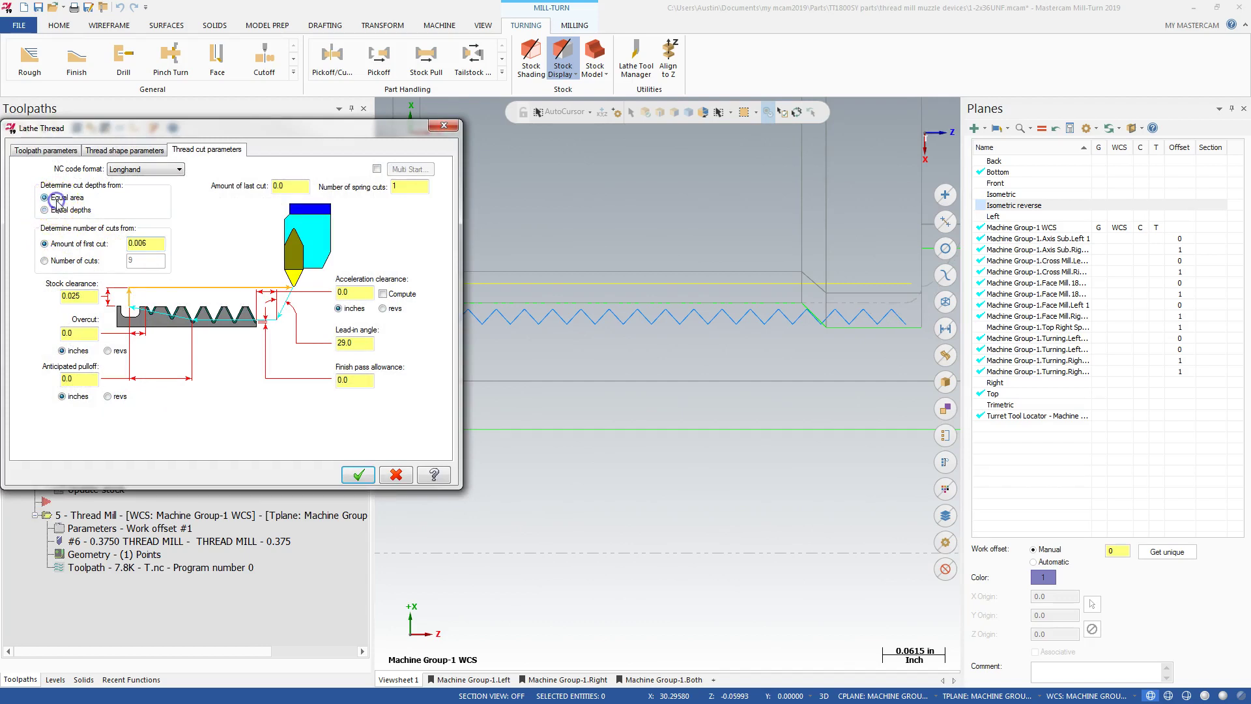
left_click(358, 474)
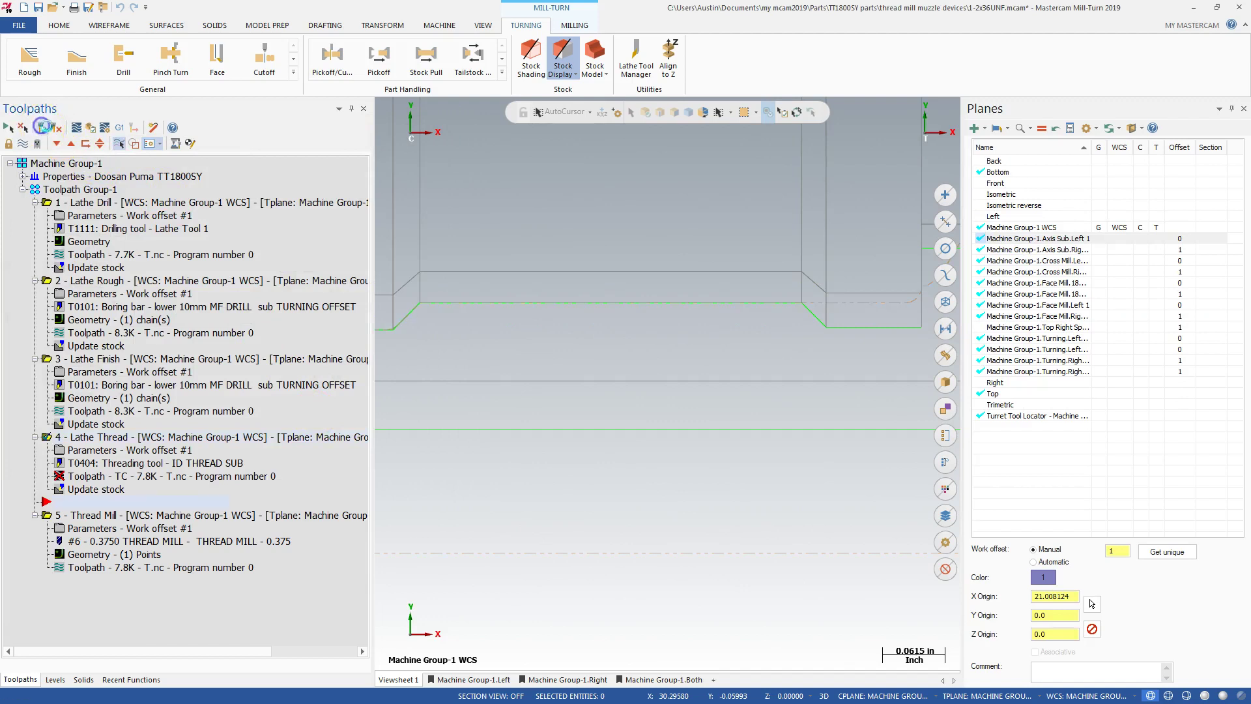
left_click(76, 130)
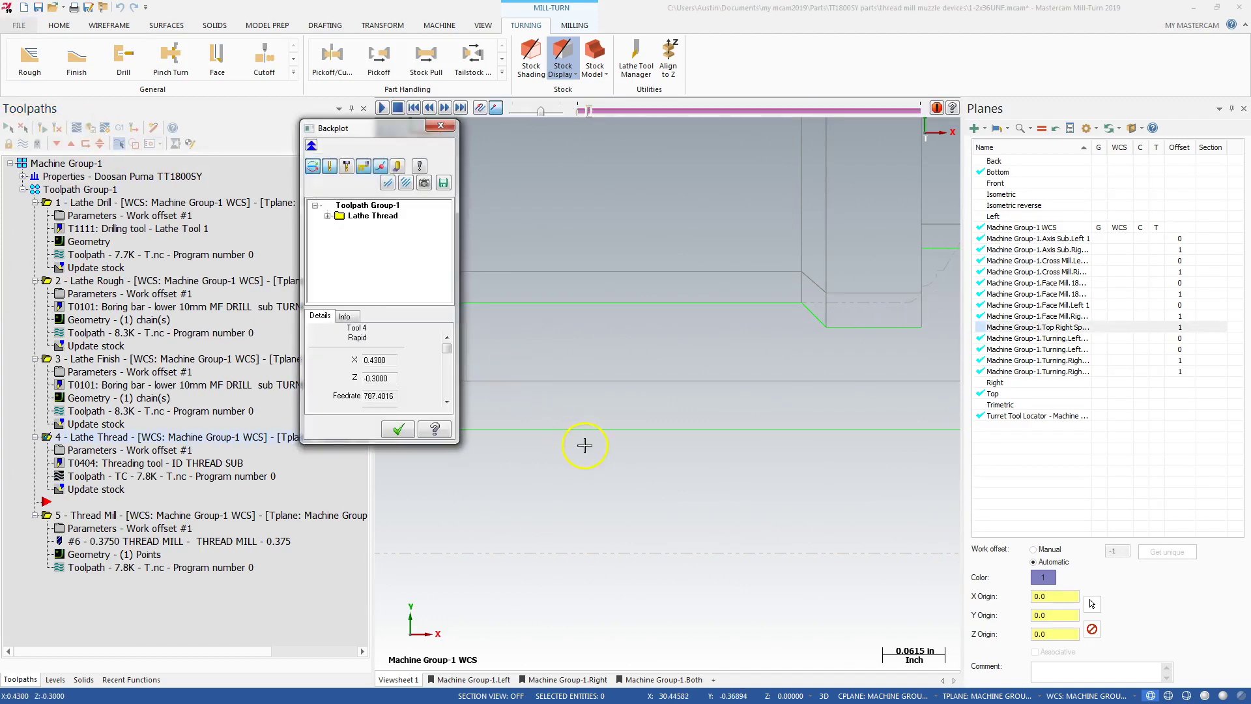
scroll(685, 302, "down", 1)
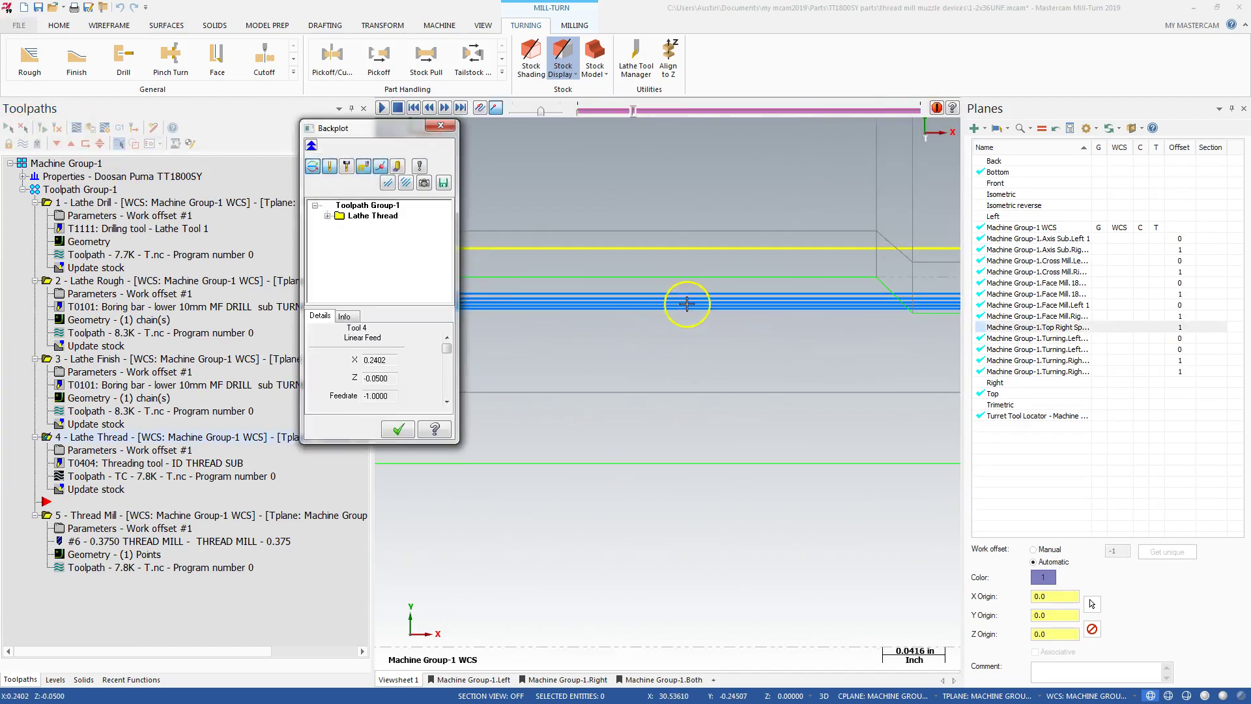
scroll(808, 270, "down", 3)
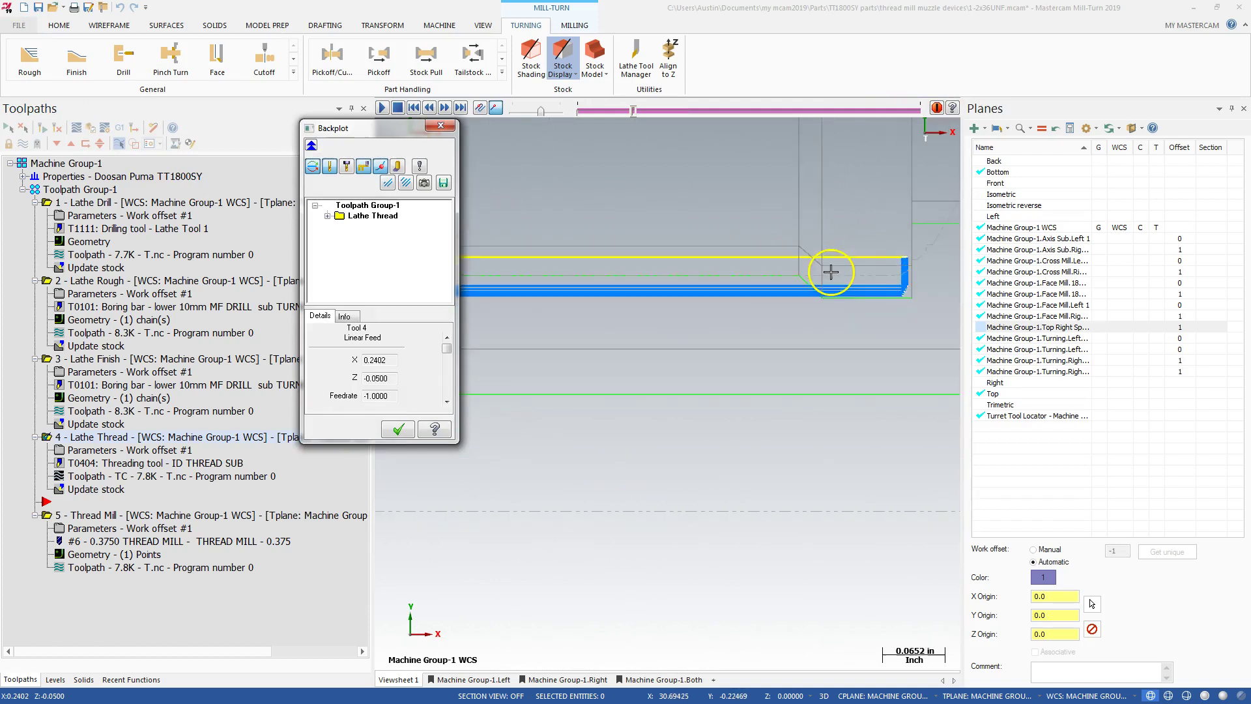
scroll(912, 283, "down", 3)
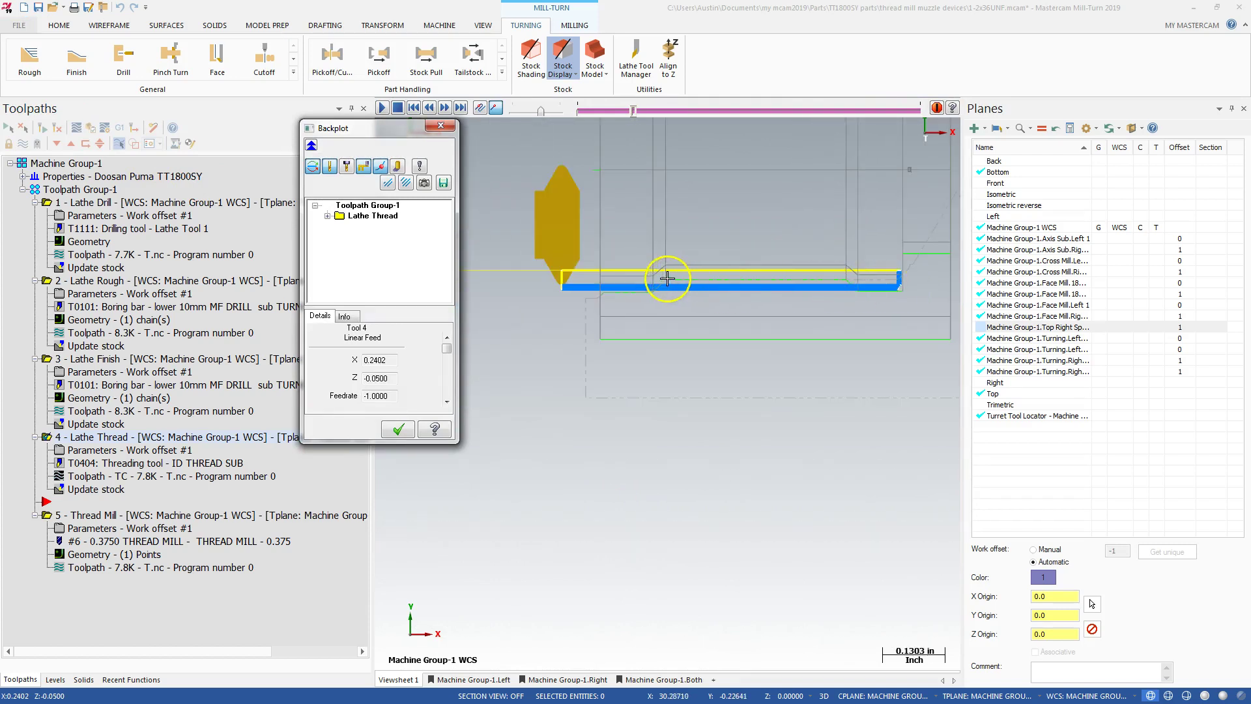
scroll(690, 273, "up", 10)
scroll(748, 312, "up", 2)
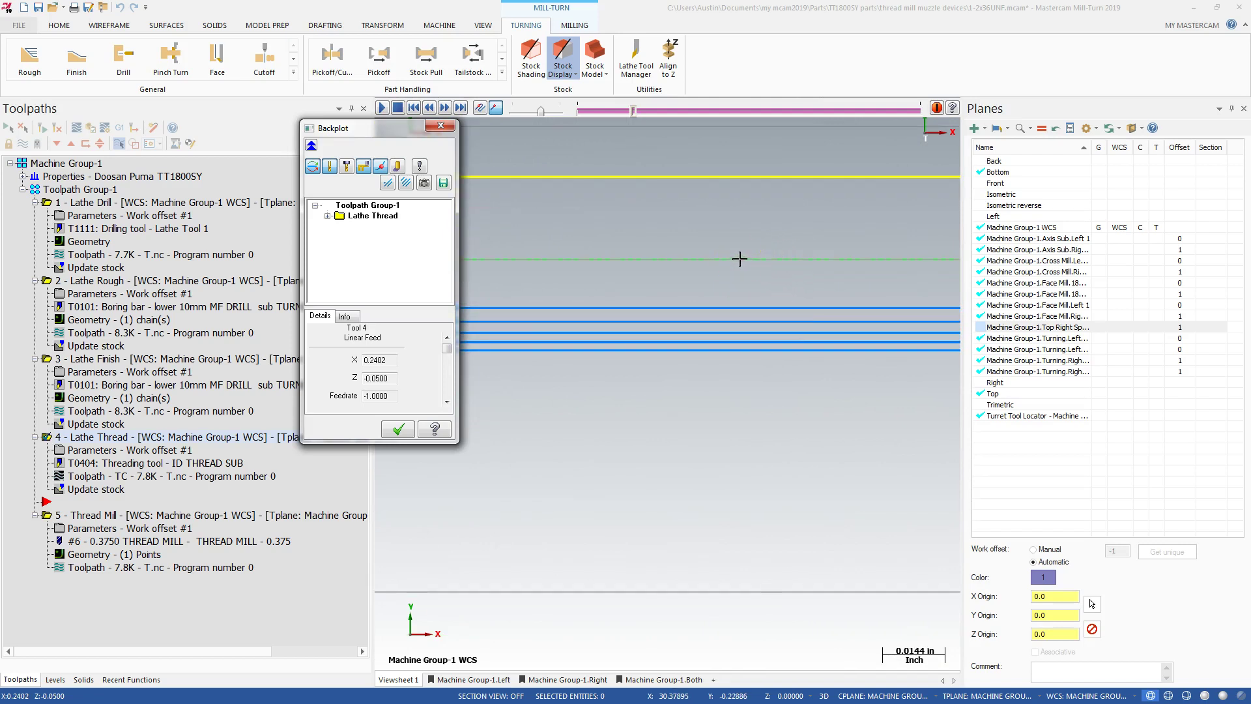
left_click(723, 313)
left_click(441, 125)
Reopen the Lathe Thread parameters and set the cuts by Number of cuts, 9
left_click(95, 453)
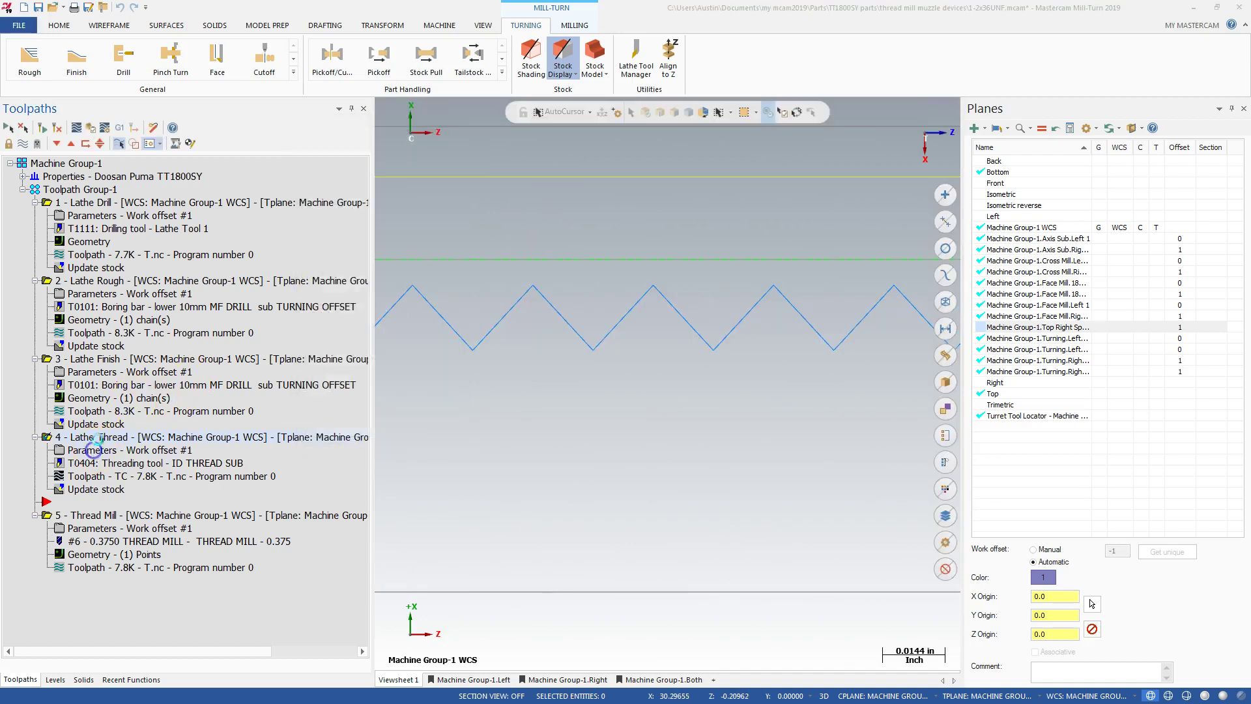
left_click(136, 257)
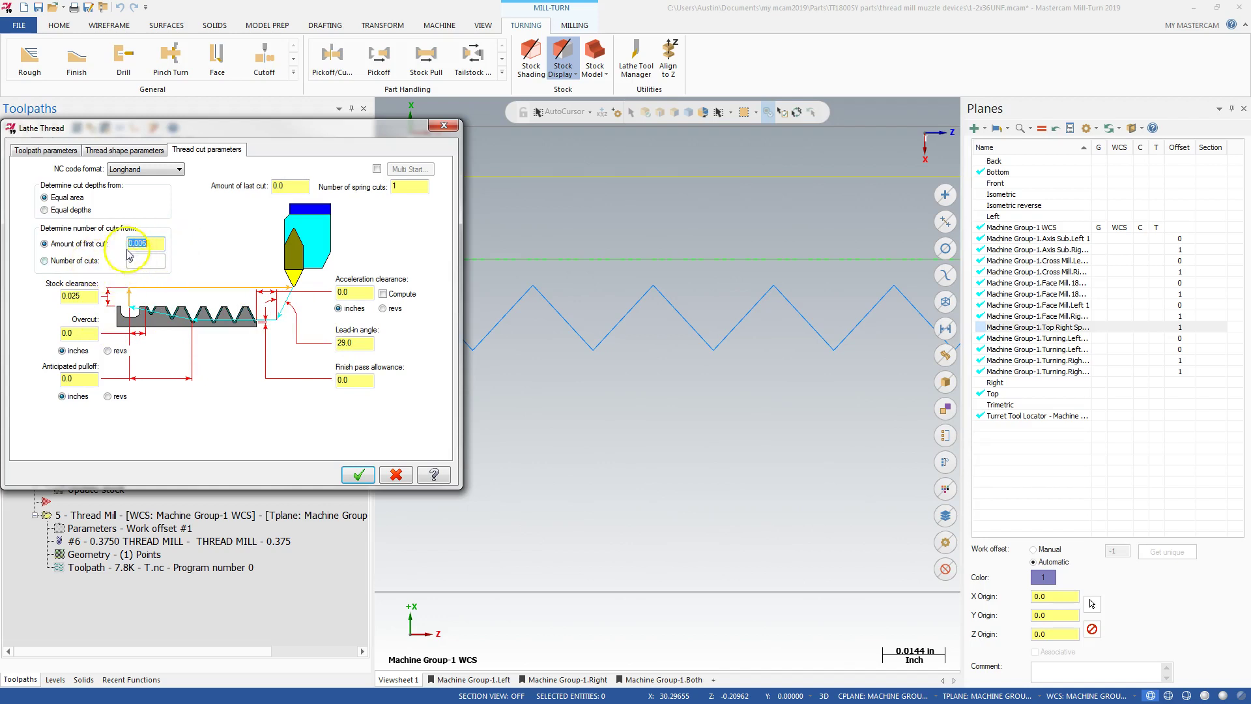
left_click(45, 260)
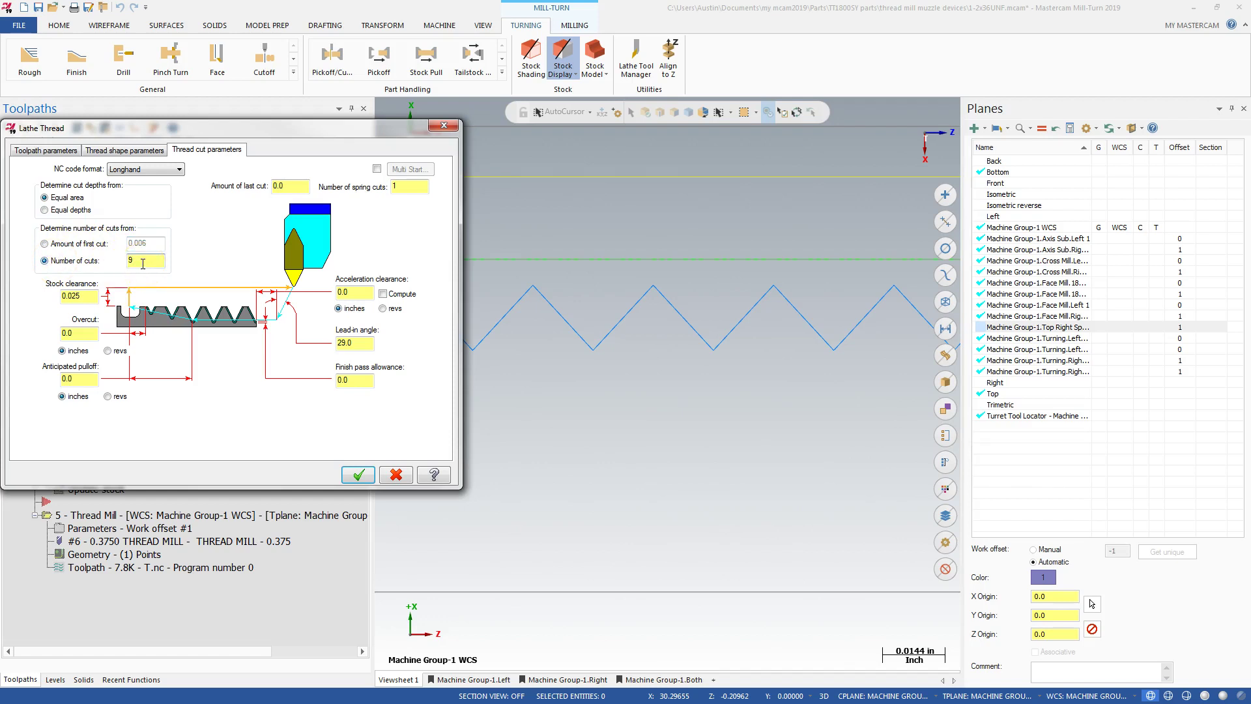
double_click(143, 263)
Revise the thread's minor diameter to 0.46 on the Thread shape tab and accept
left_click(144, 153)
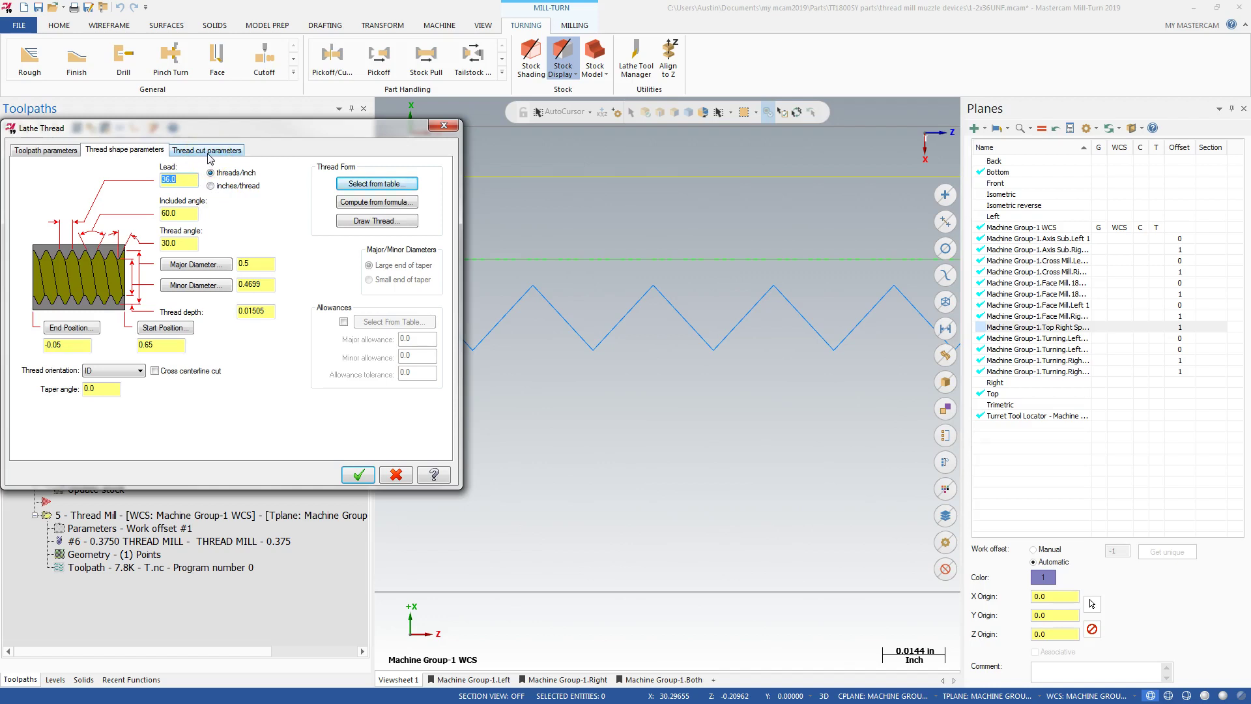
left_click(208, 151)
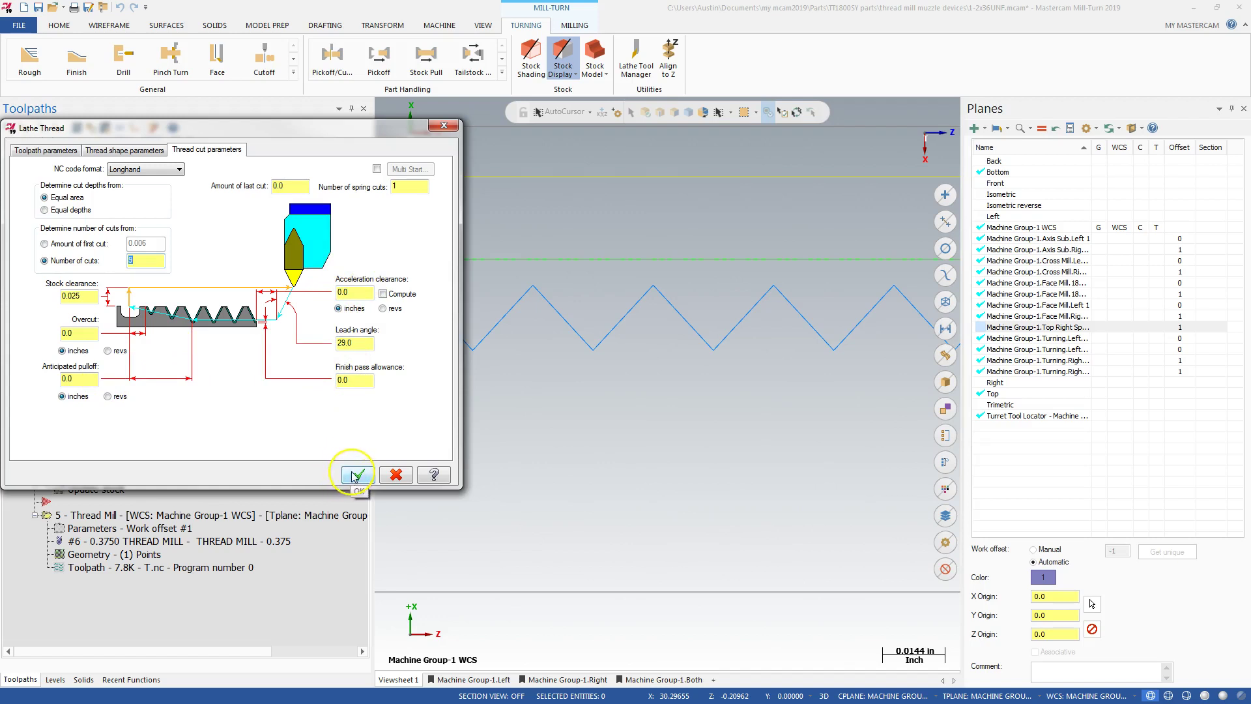
left_click(123, 150)
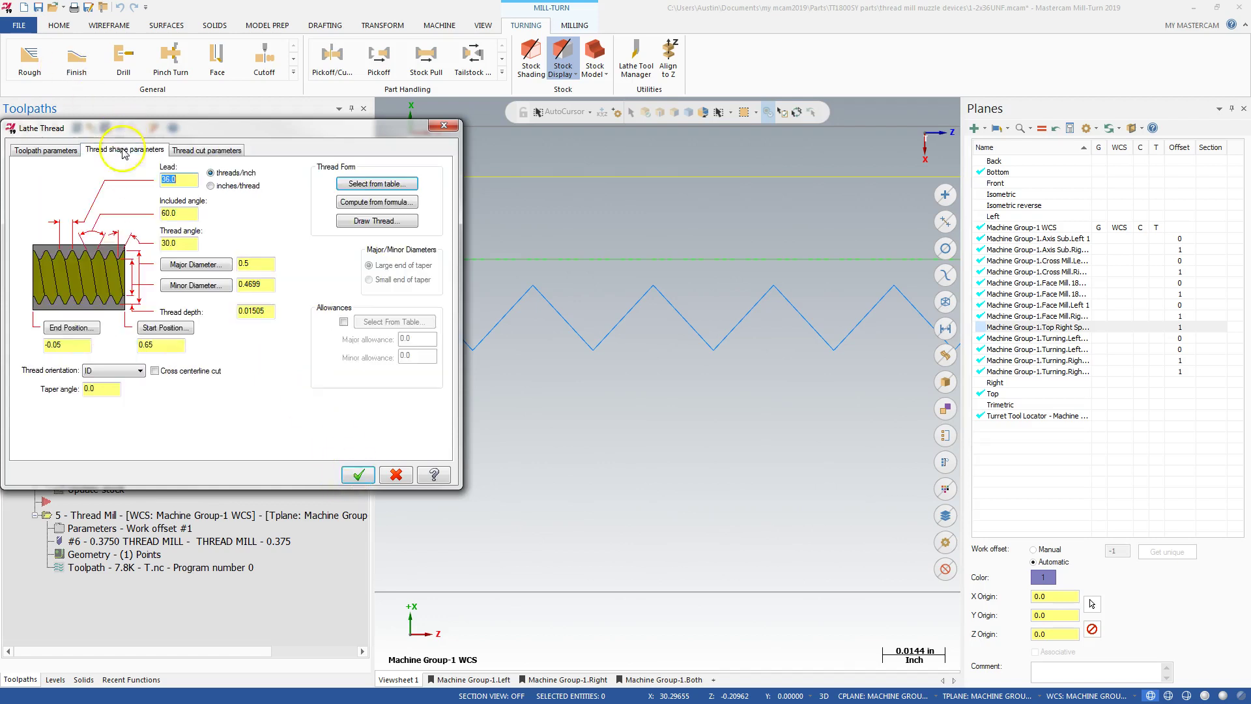
left_click(258, 284)
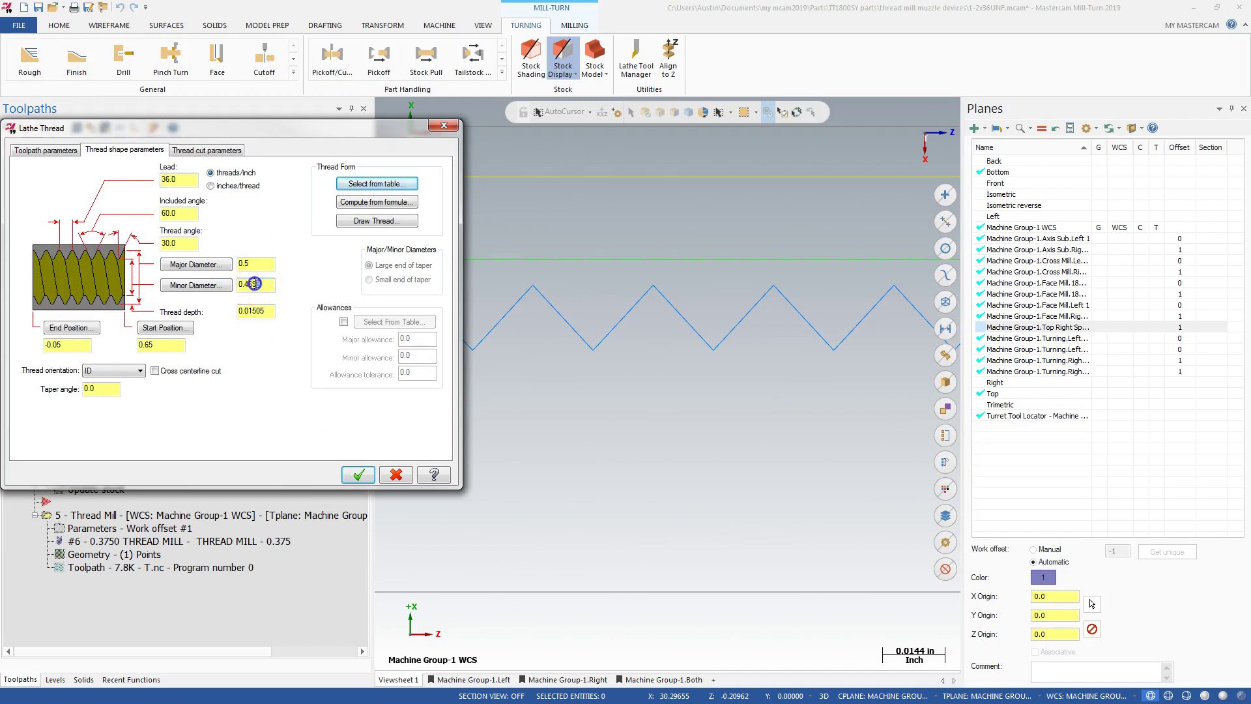
left_click_drag(248, 284, 232, 336)
left_click(357, 475)
Regenerate the thread toolpath, backplot and zoom on its nine passes, then reopen its parameters
left_click(56, 127)
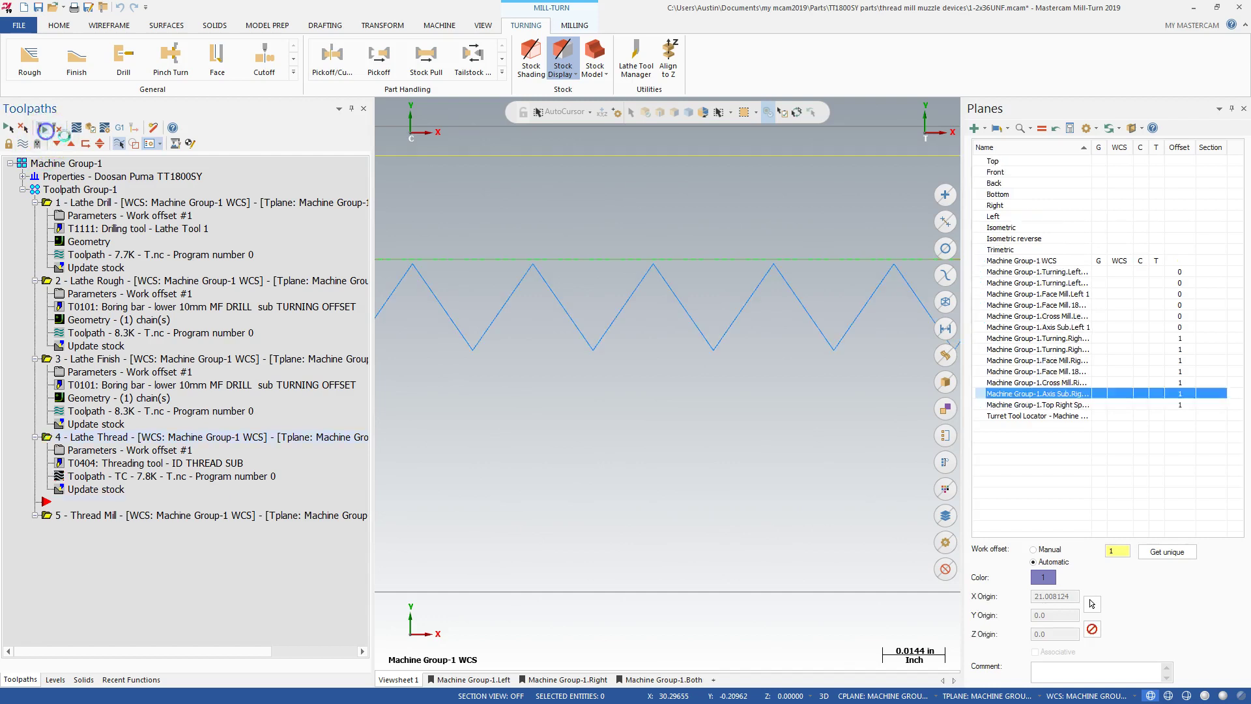
left_click(75, 129)
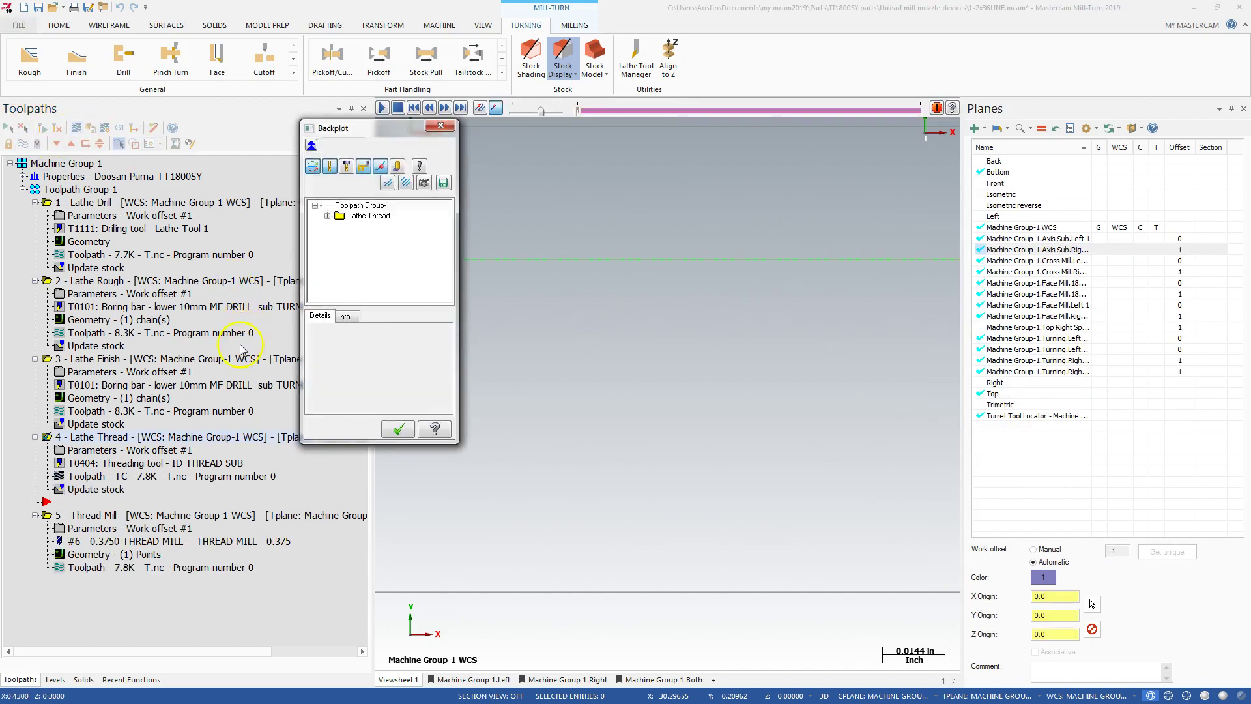
scroll(717, 300, "down", 4)
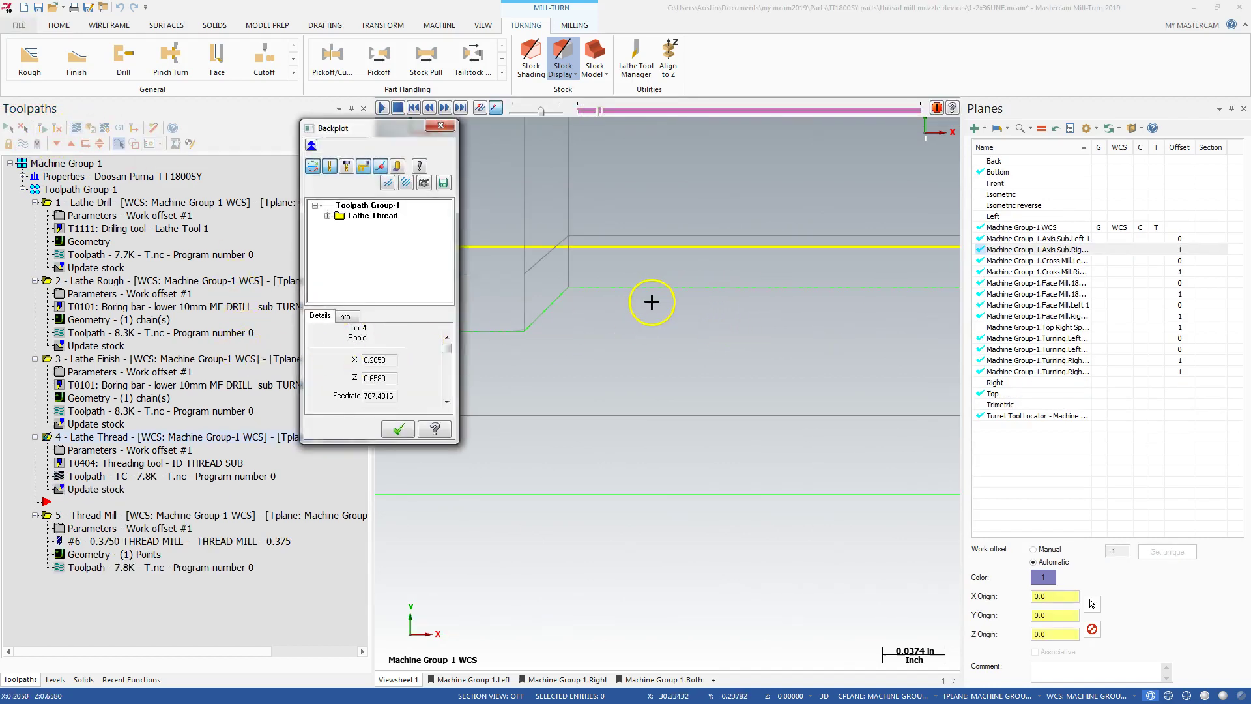
scroll(678, 301, "up", 2)
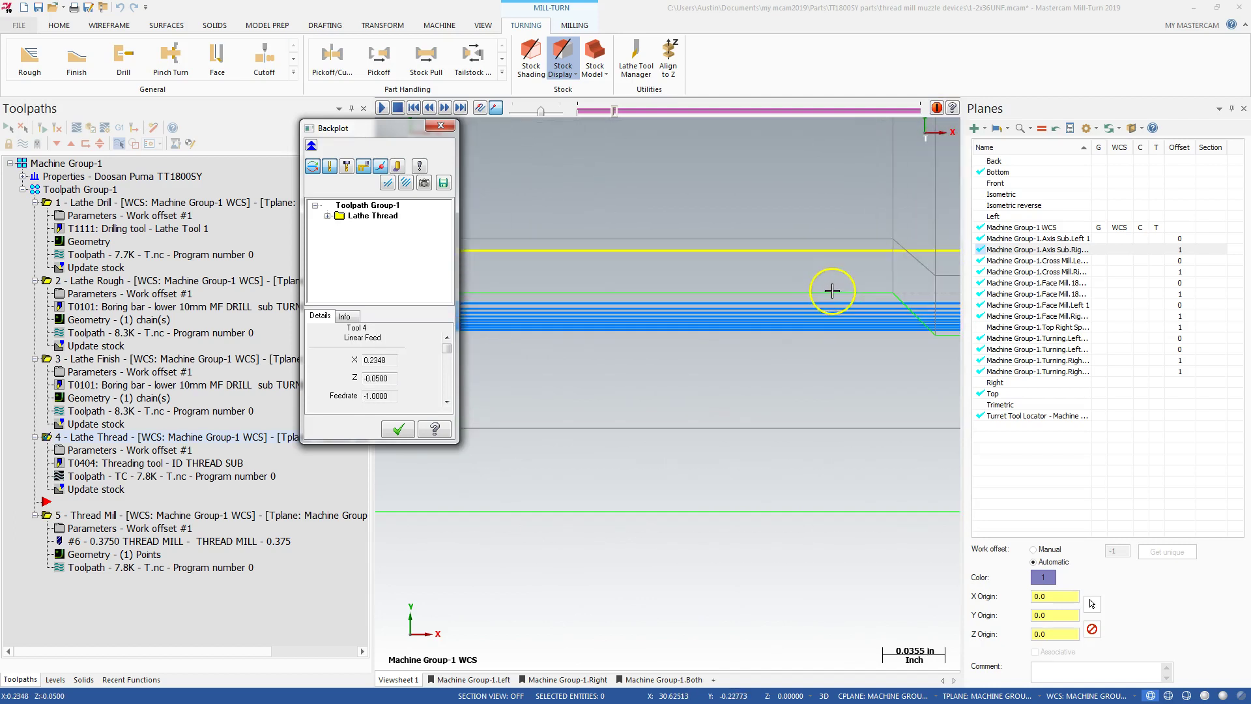
scroll(832, 290, "up", 3)
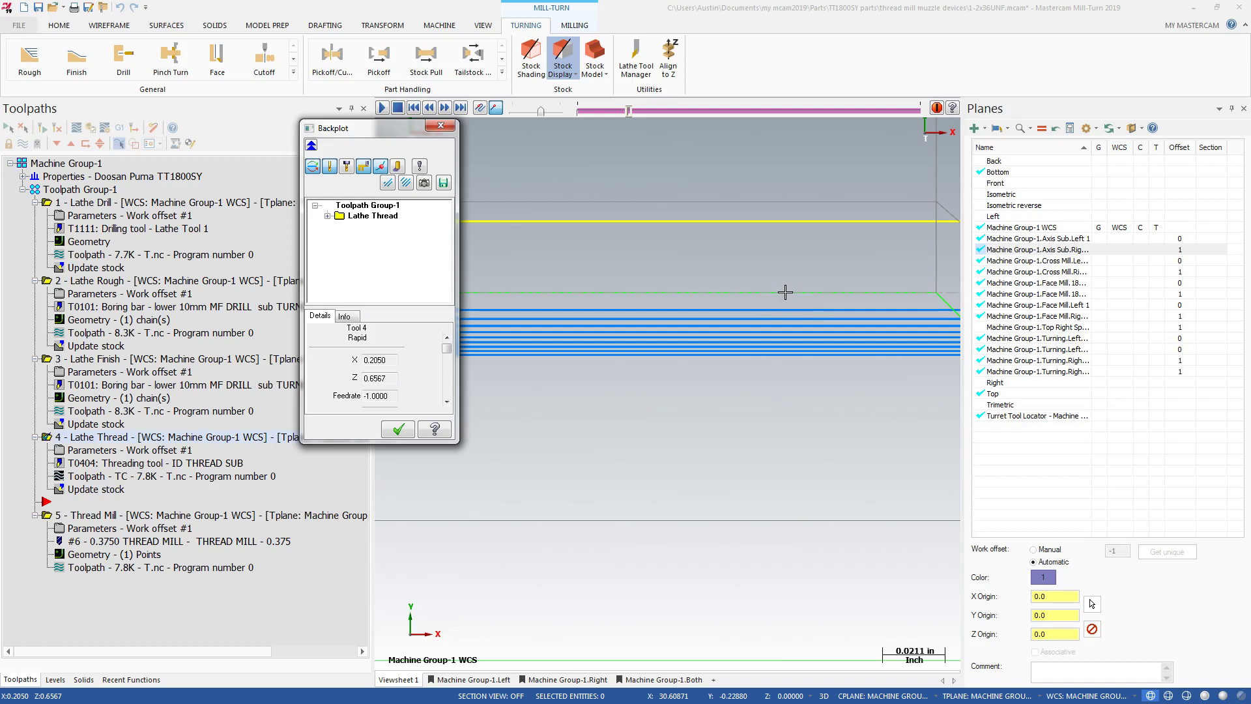
left_click(771, 310)
scroll(693, 335, "down", 4)
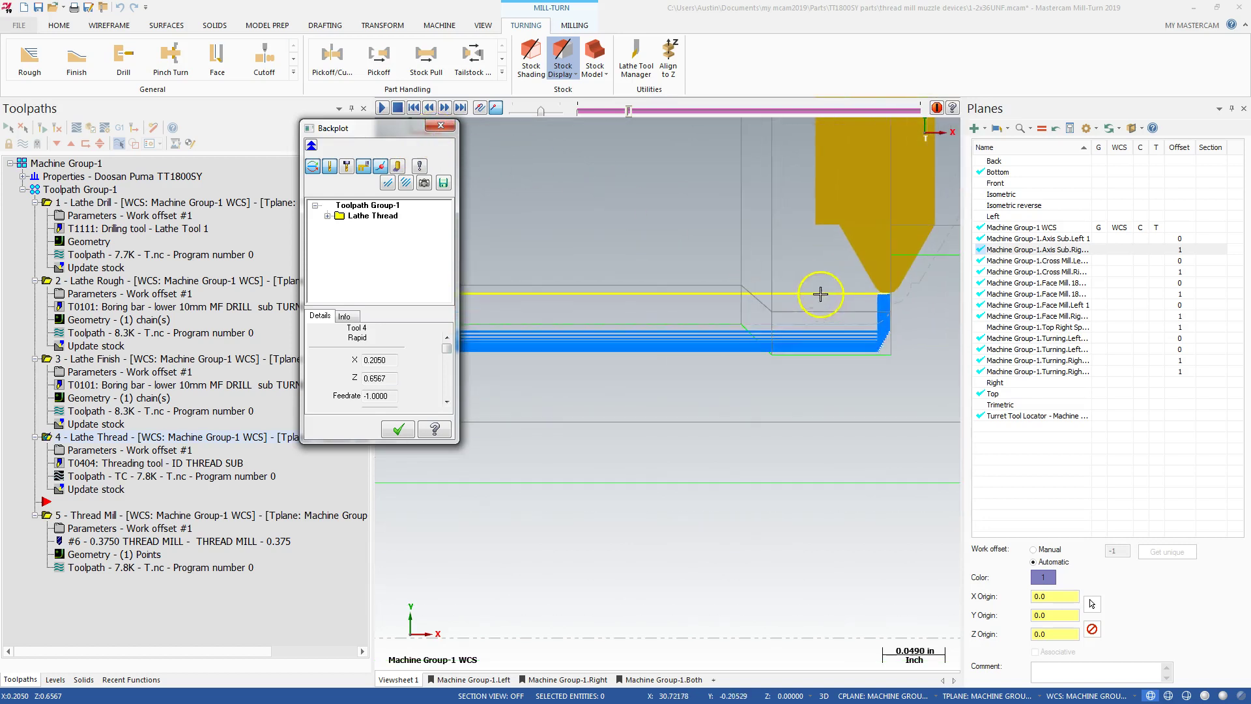
scroll(889, 334, "up", 2)
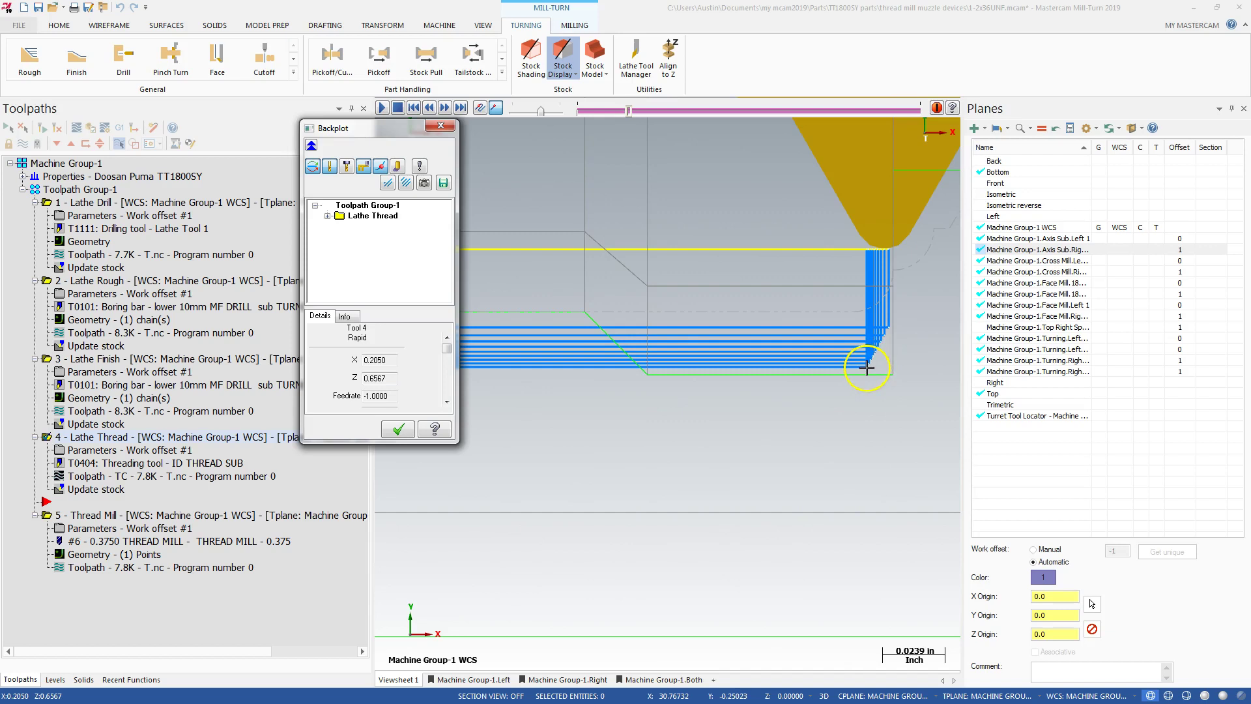
left_click(405, 427)
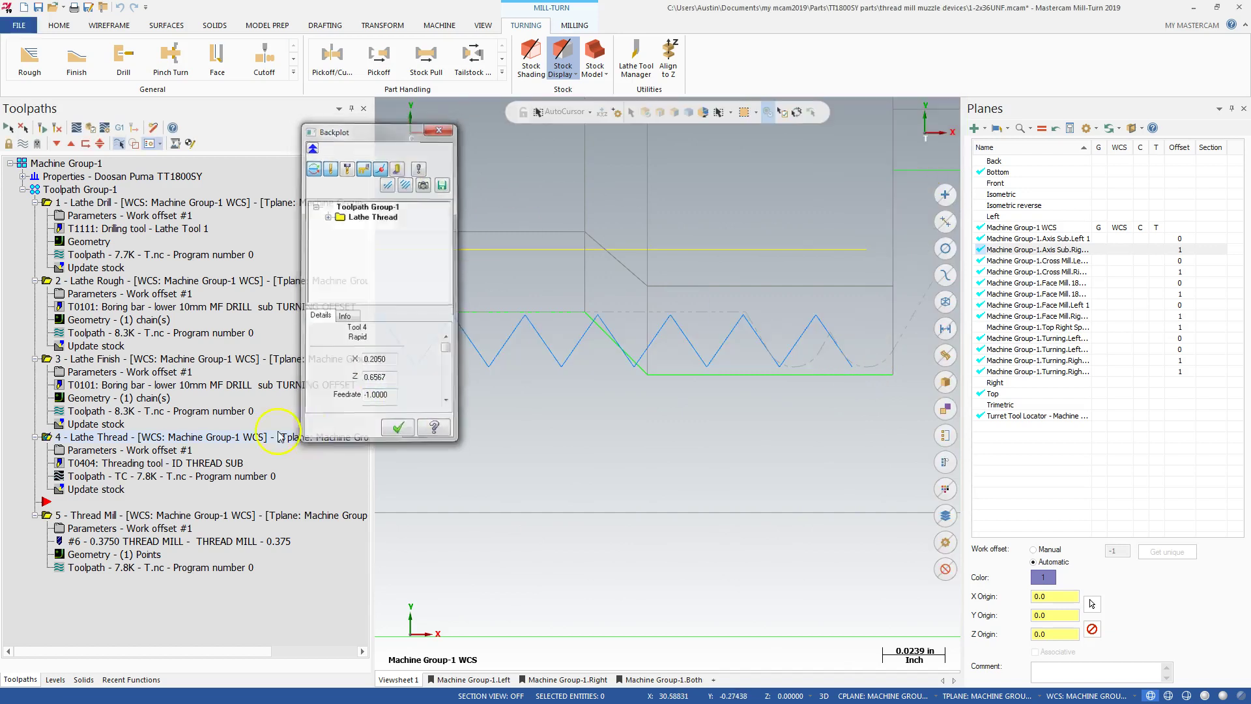
left_click(84, 450)
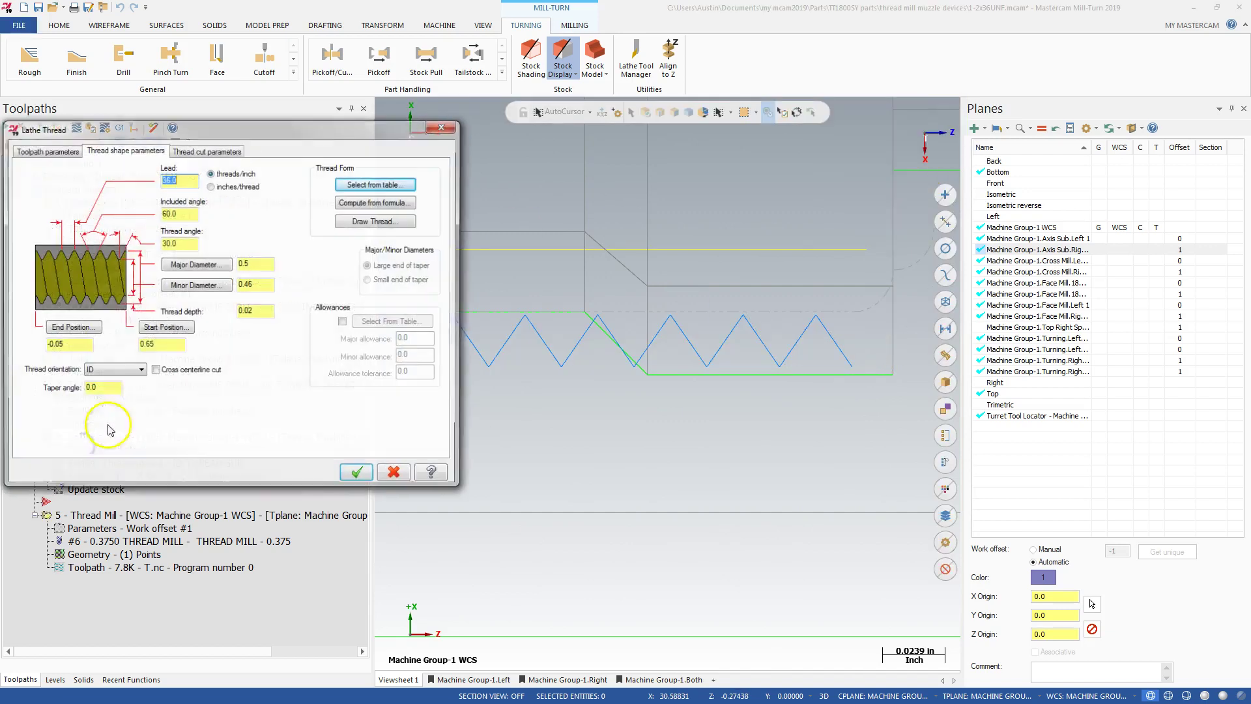
Set the thread's NC code format to Box and accept the change
left_click(199, 148)
left_click(176, 168)
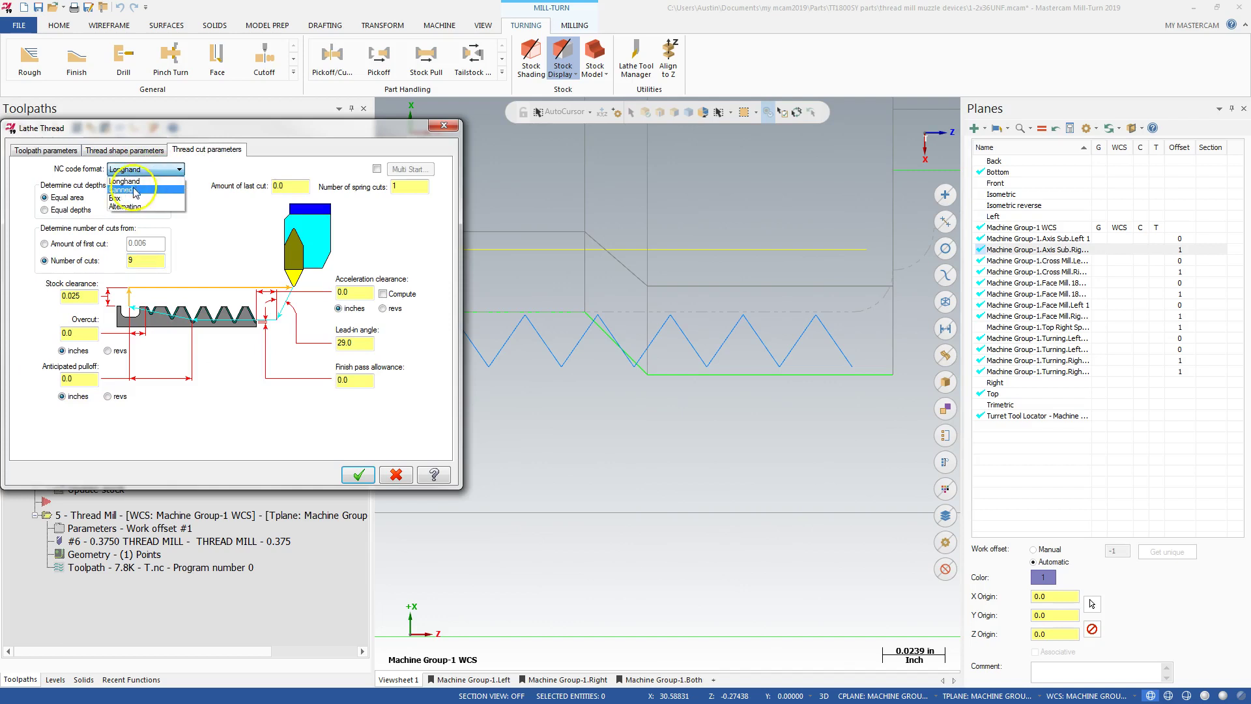
left_click(127, 200)
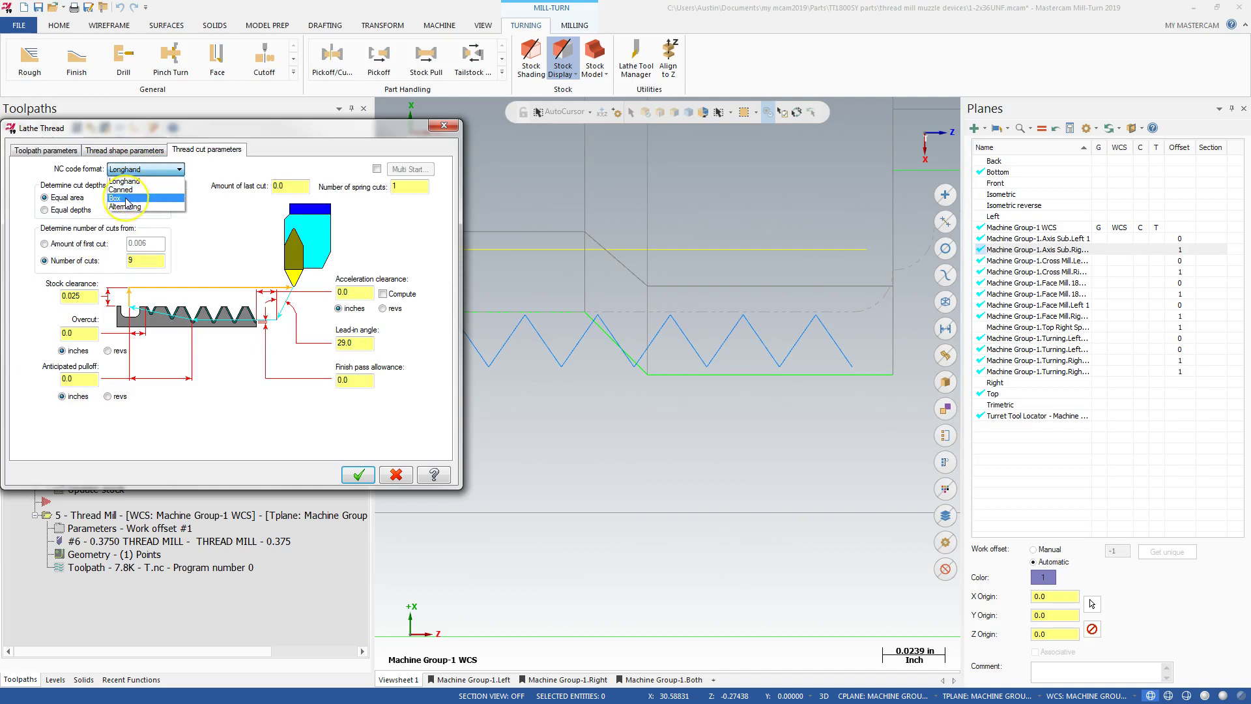
left_click(358, 475)
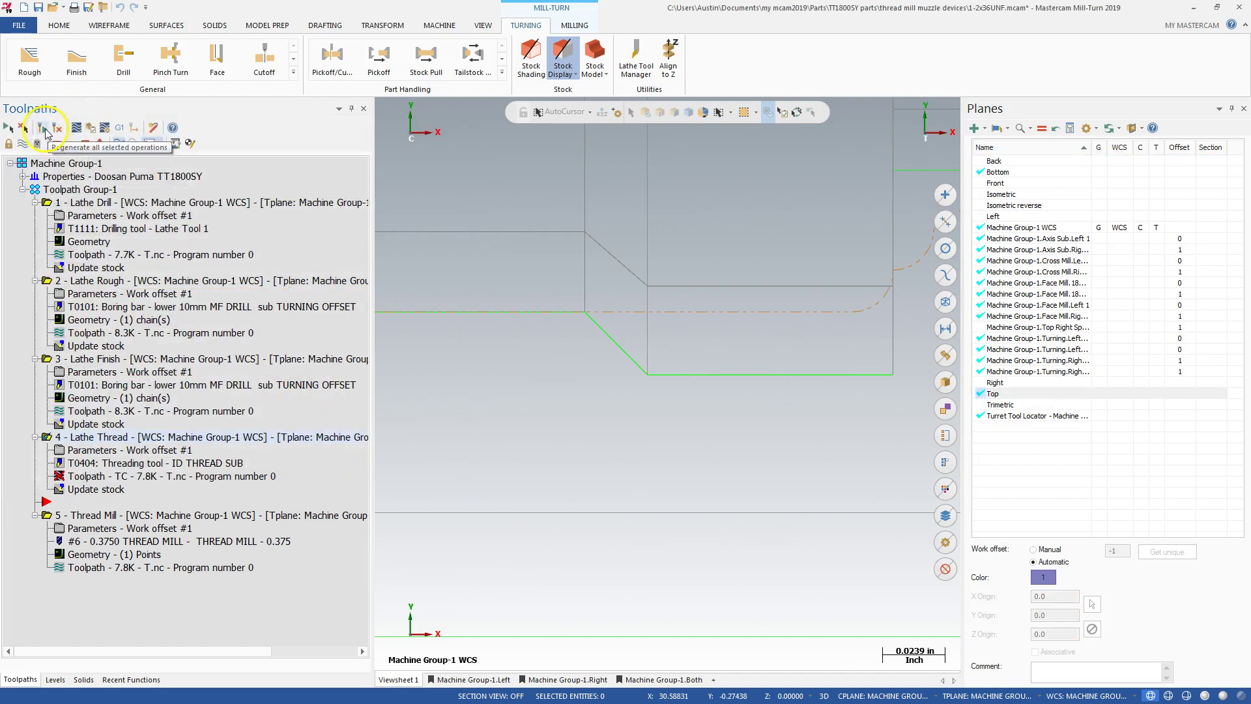
Regenerate the Lathe Thread toolpath and step through its backplot to inspect the passes
left_click(46, 132)
left_click(76, 128)
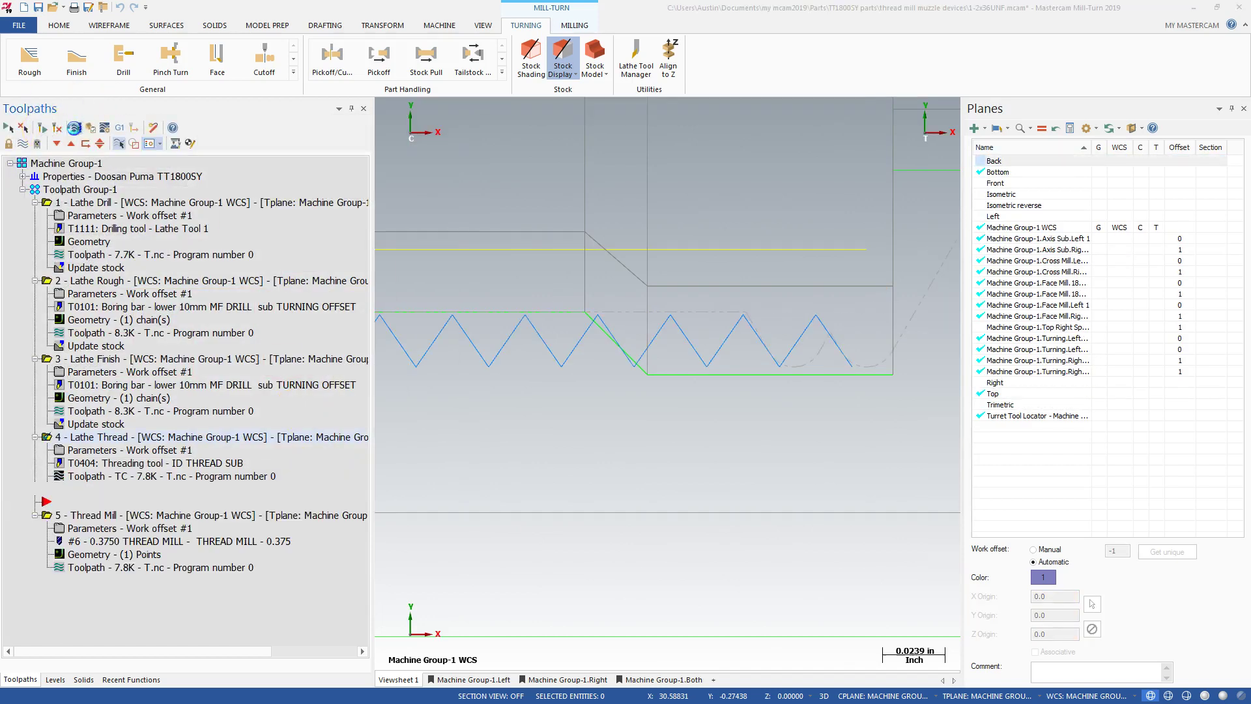
scroll(793, 319, "down", 1)
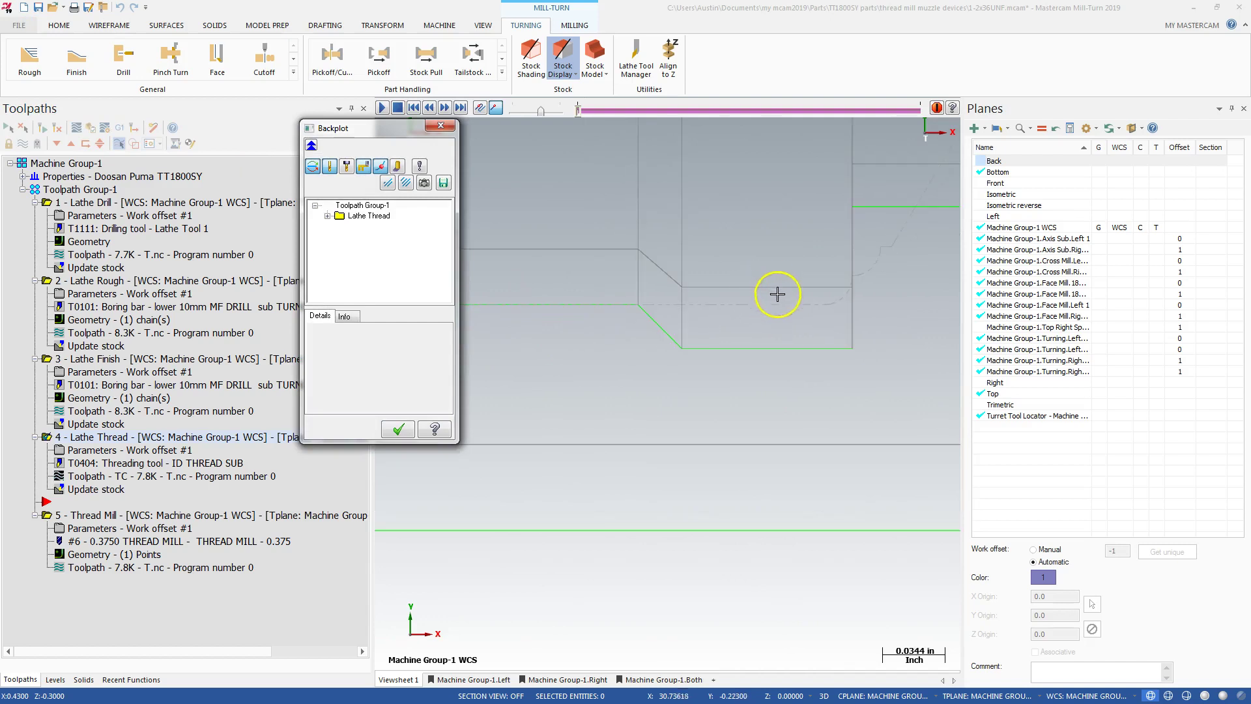
key("s")
scroll(806, 297, "down", 2)
key("s")
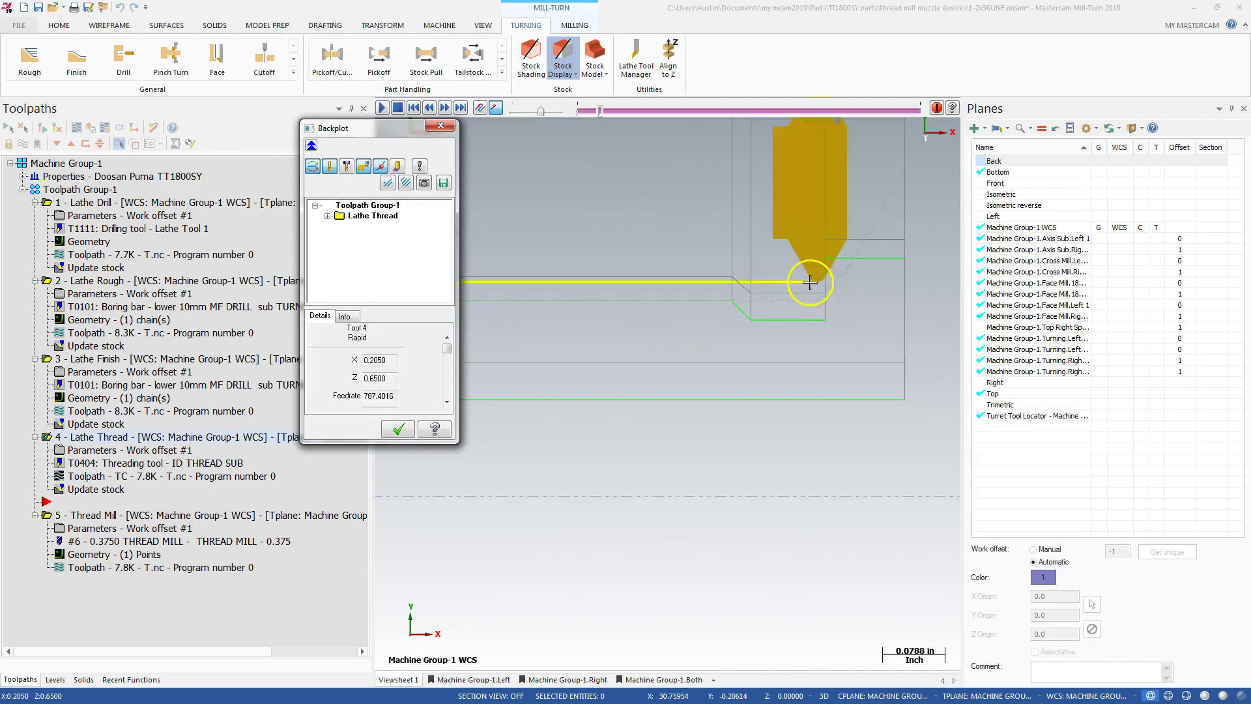
scroll(748, 315, "up", 1)
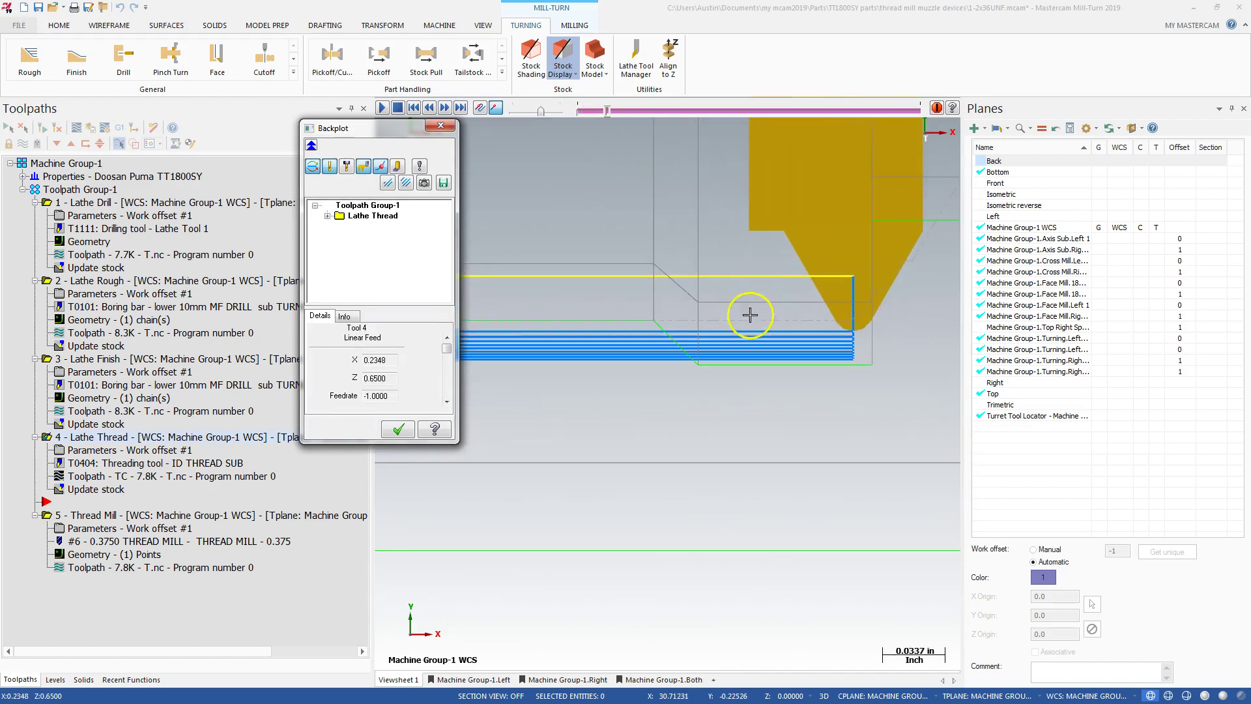
scroll(659, 310, "up", 4)
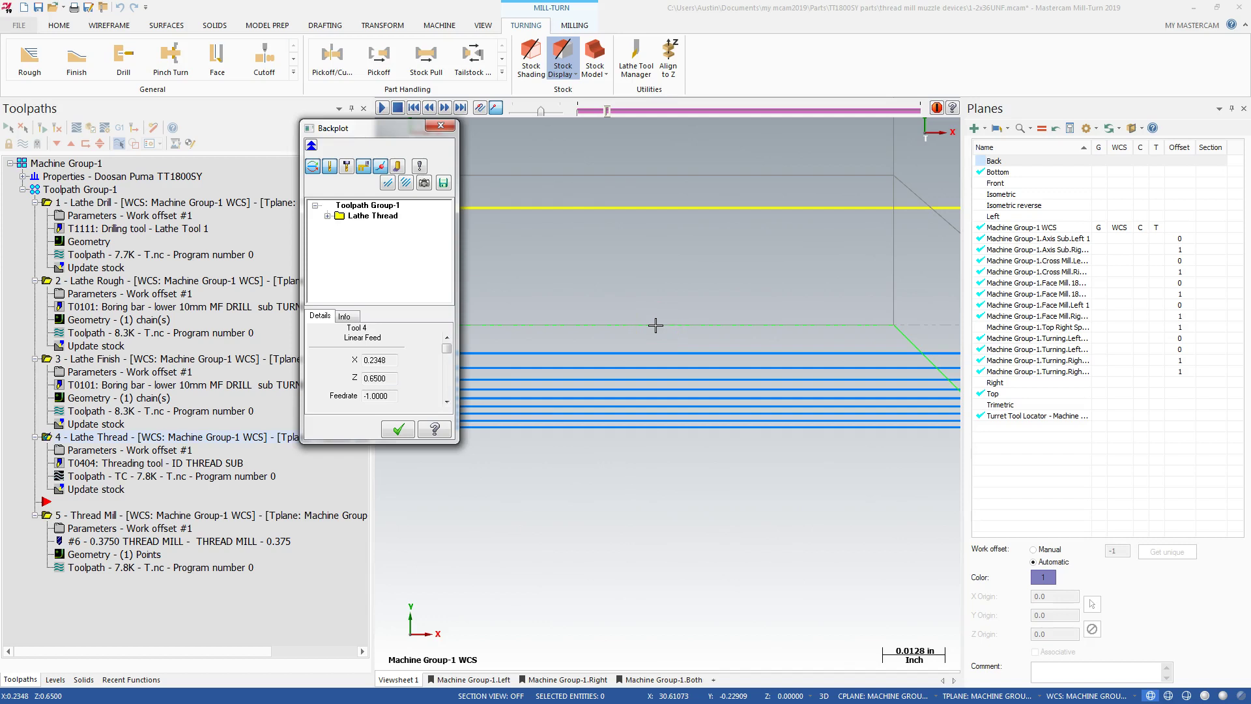
left_click(642, 341)
mouse_move(642, 352)
left_mouse_down()
mouse_move(644, 325)
mouse_move(639, 352)
mouse_move(504, 333)
left_mouse_up()
left_click(393, 429)
scroll(737, 424, "down", 10)
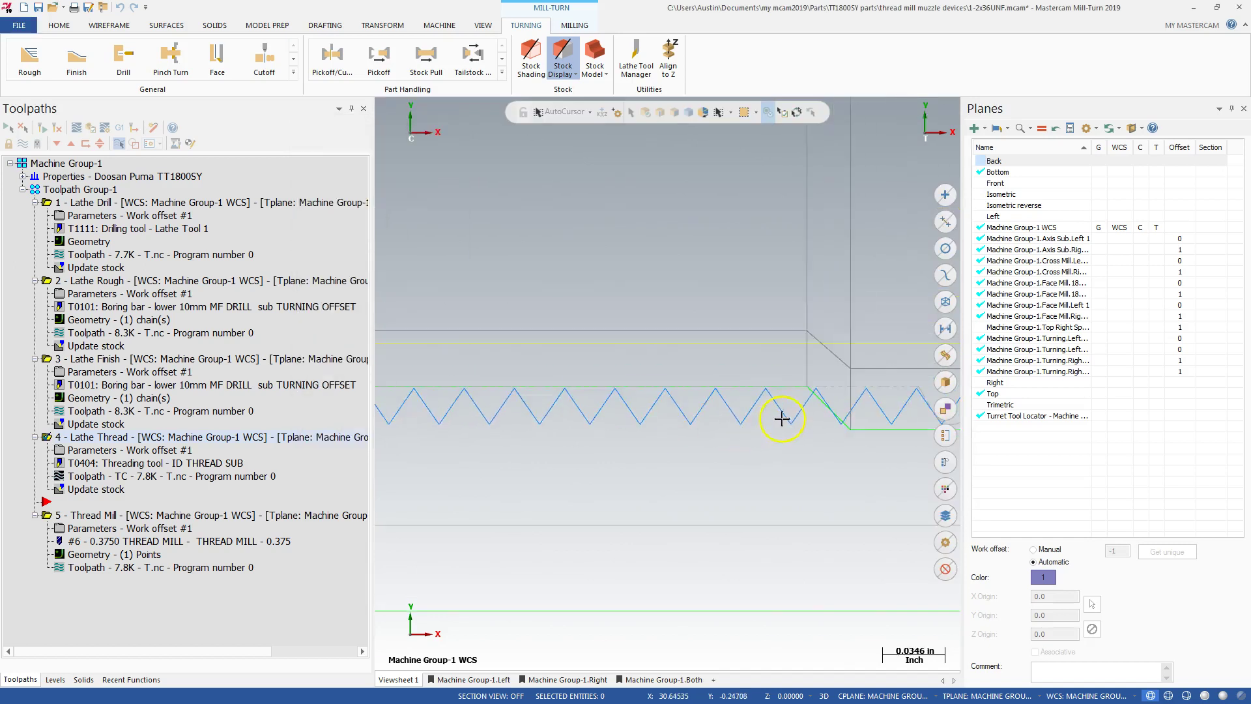